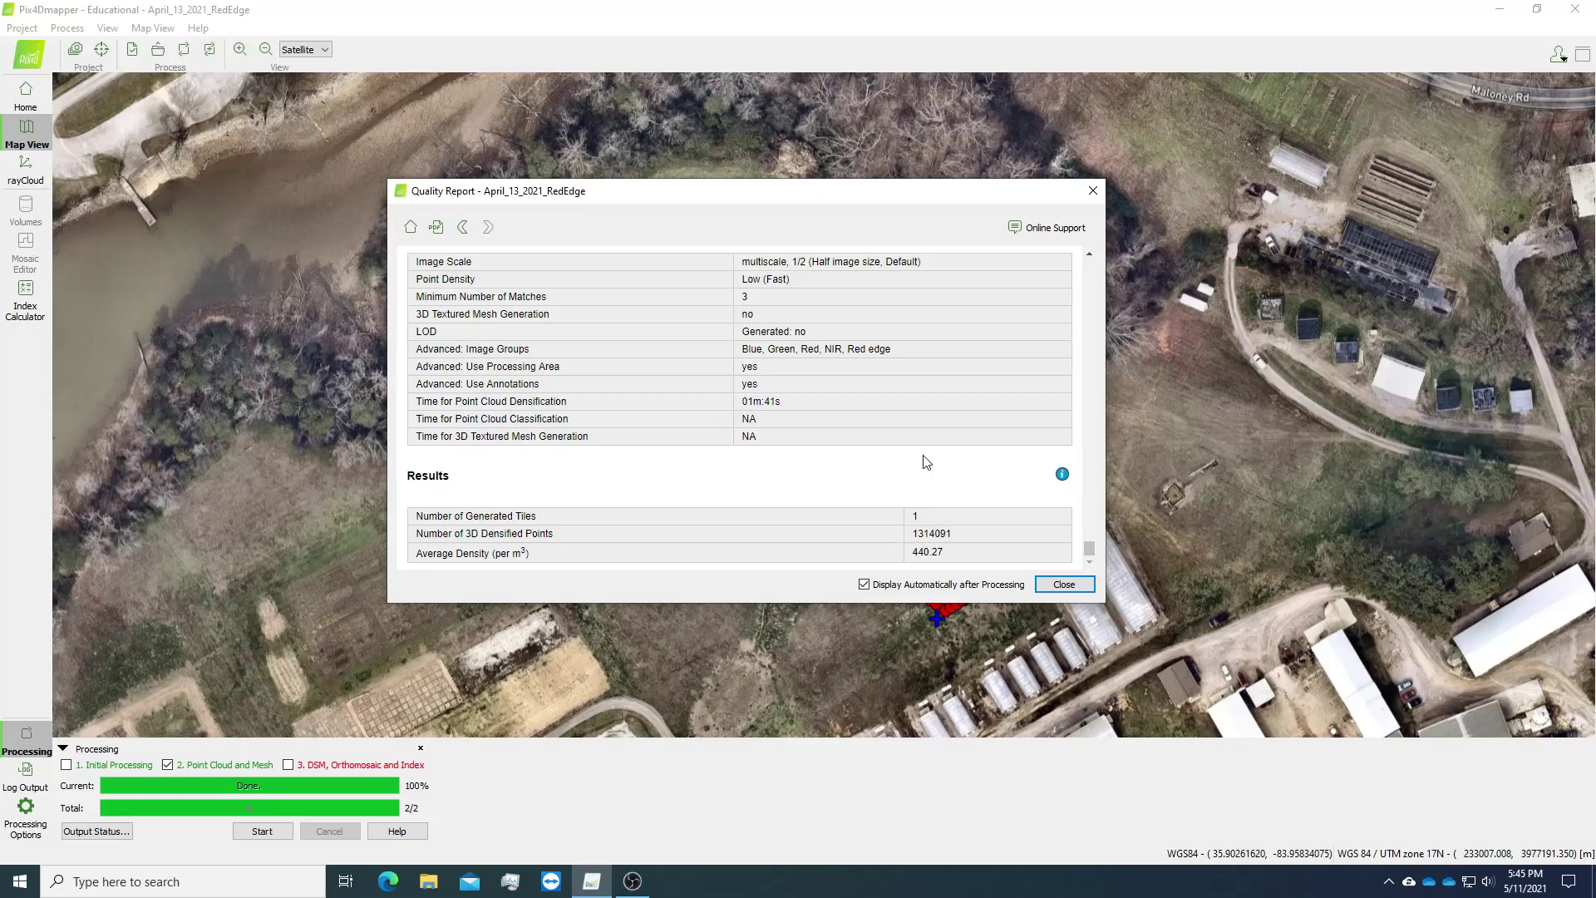
Step: Scroll through the Quality Report, noting the 01m:41s point cloud densification time
{"action": "scroll", "coordinate": [784, 448], "scroll_direction": "up", "scroll_amount": 1}
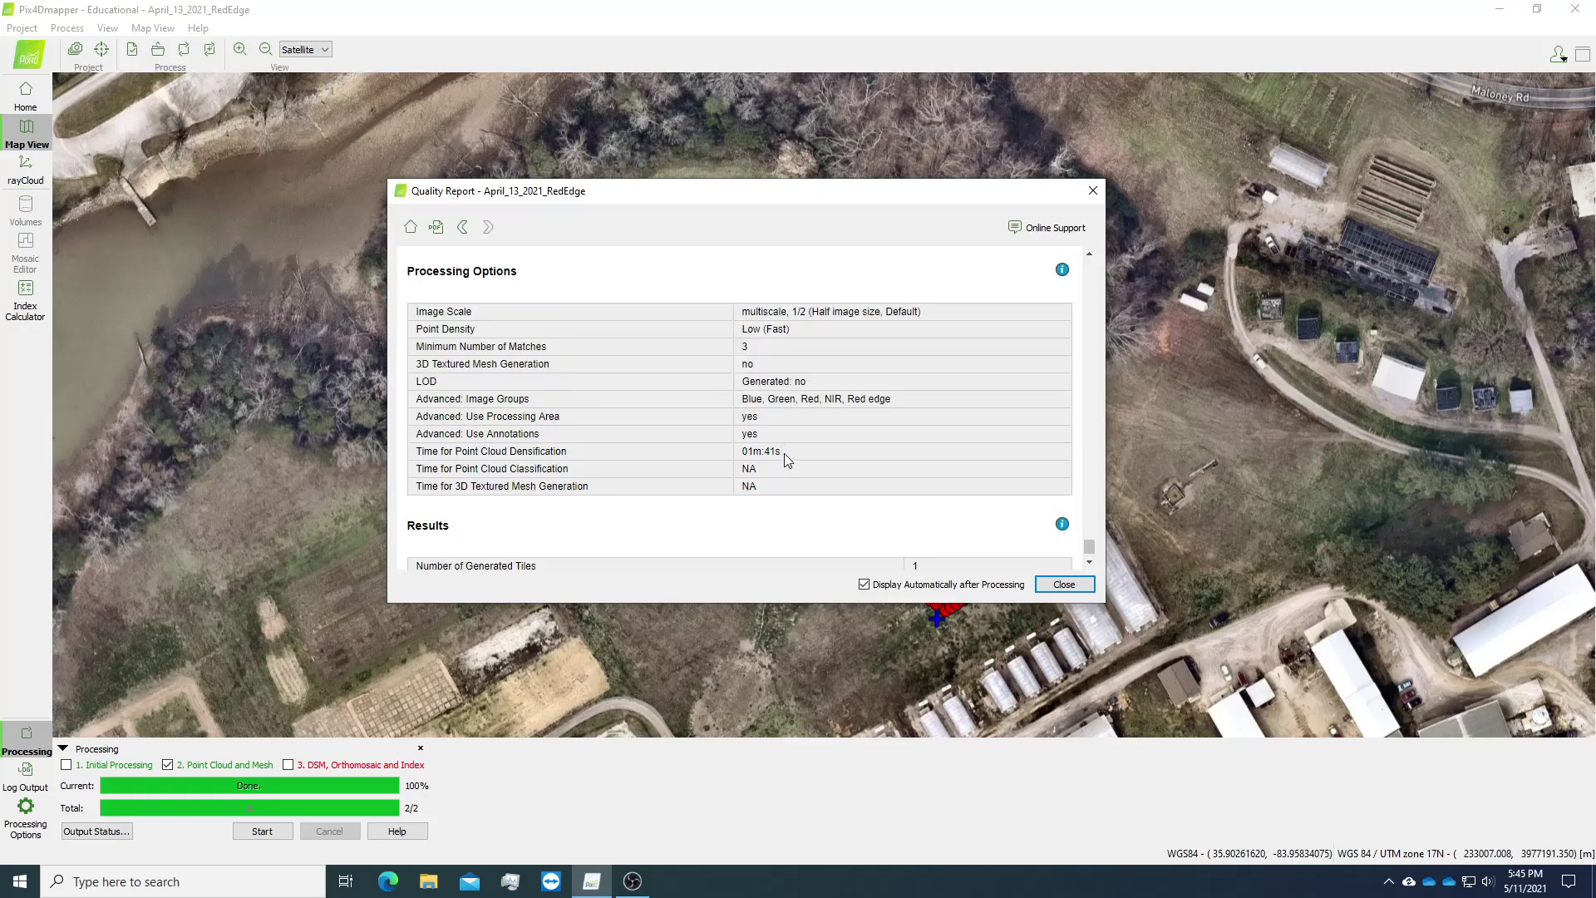
{"action": "left_click_drag", "start_coordinate": [785, 452], "coordinate": [687, 449]}
{"action": "left_click", "coordinate": [800, 472]}
{"action": "scroll", "coordinate": [816, 470], "scroll_direction": "up", "scroll_amount": 10}
{"action": "scroll", "coordinate": [818, 468], "scroll_direction": "down", "scroll_amount": 10}
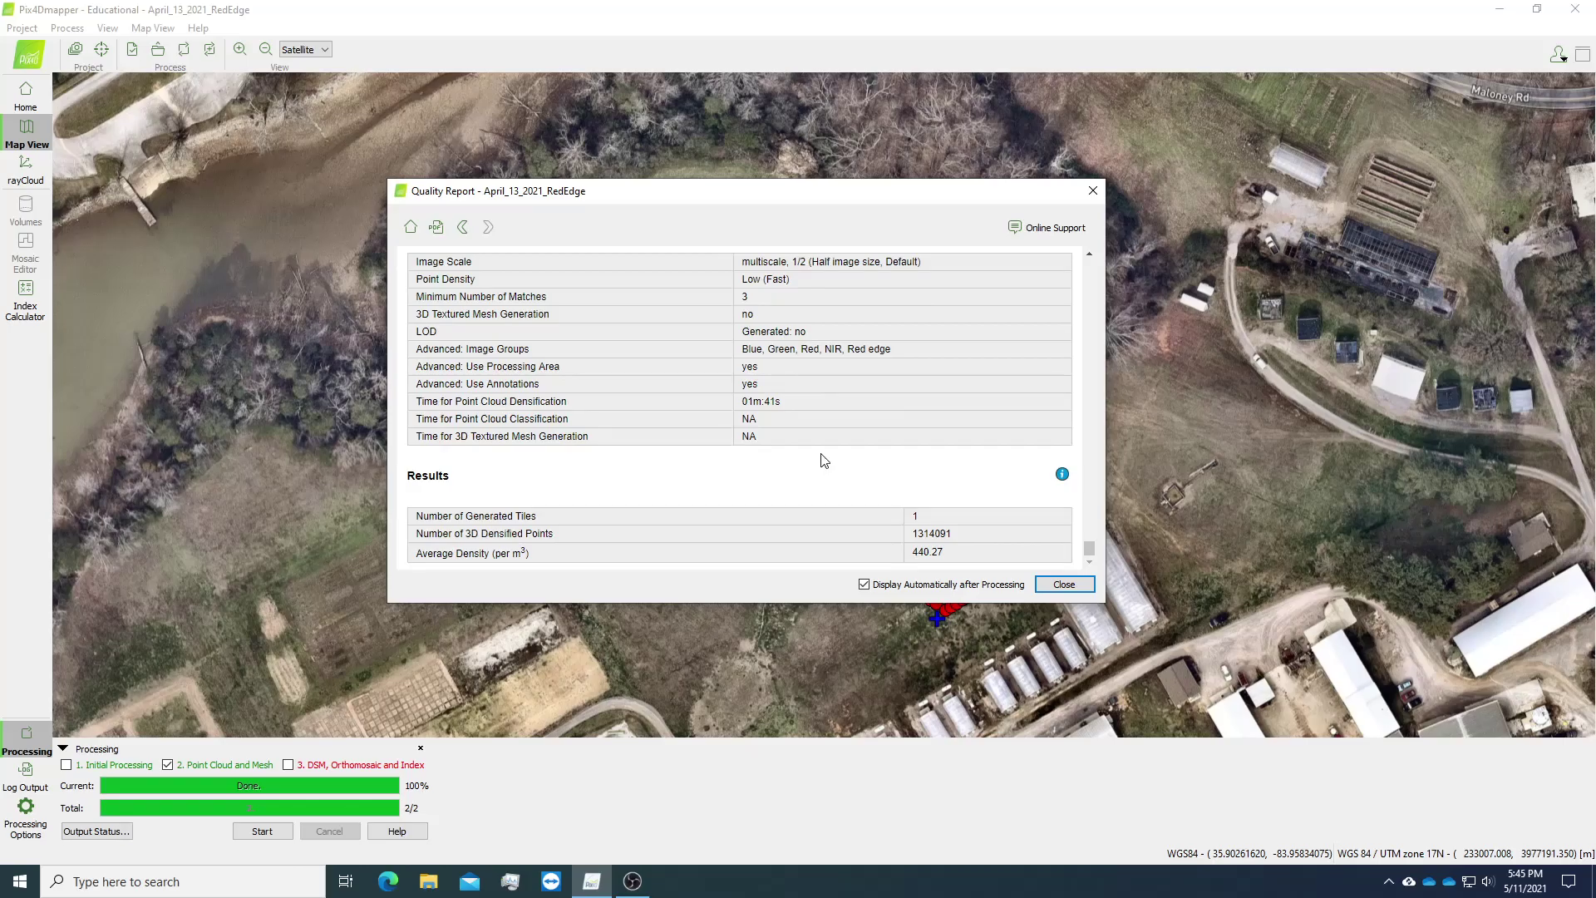
{"action": "scroll", "coordinate": [823, 453], "scroll_direction": "up", "scroll_amount": 15}
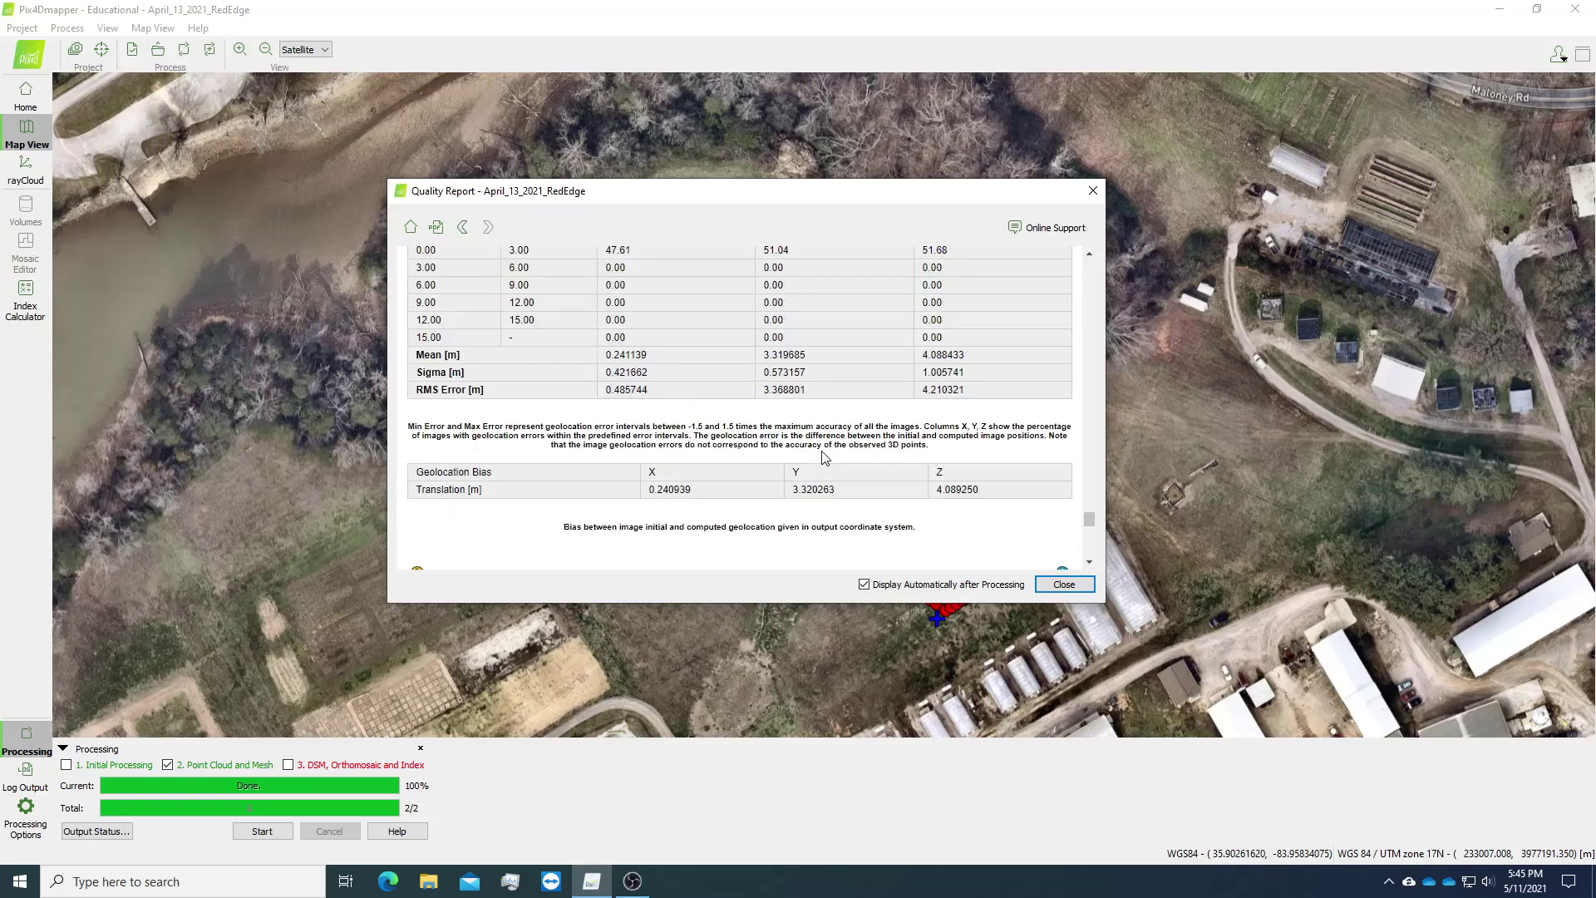
{"action": "scroll", "coordinate": [824, 453], "scroll_direction": "down", "scroll_amount": 15}
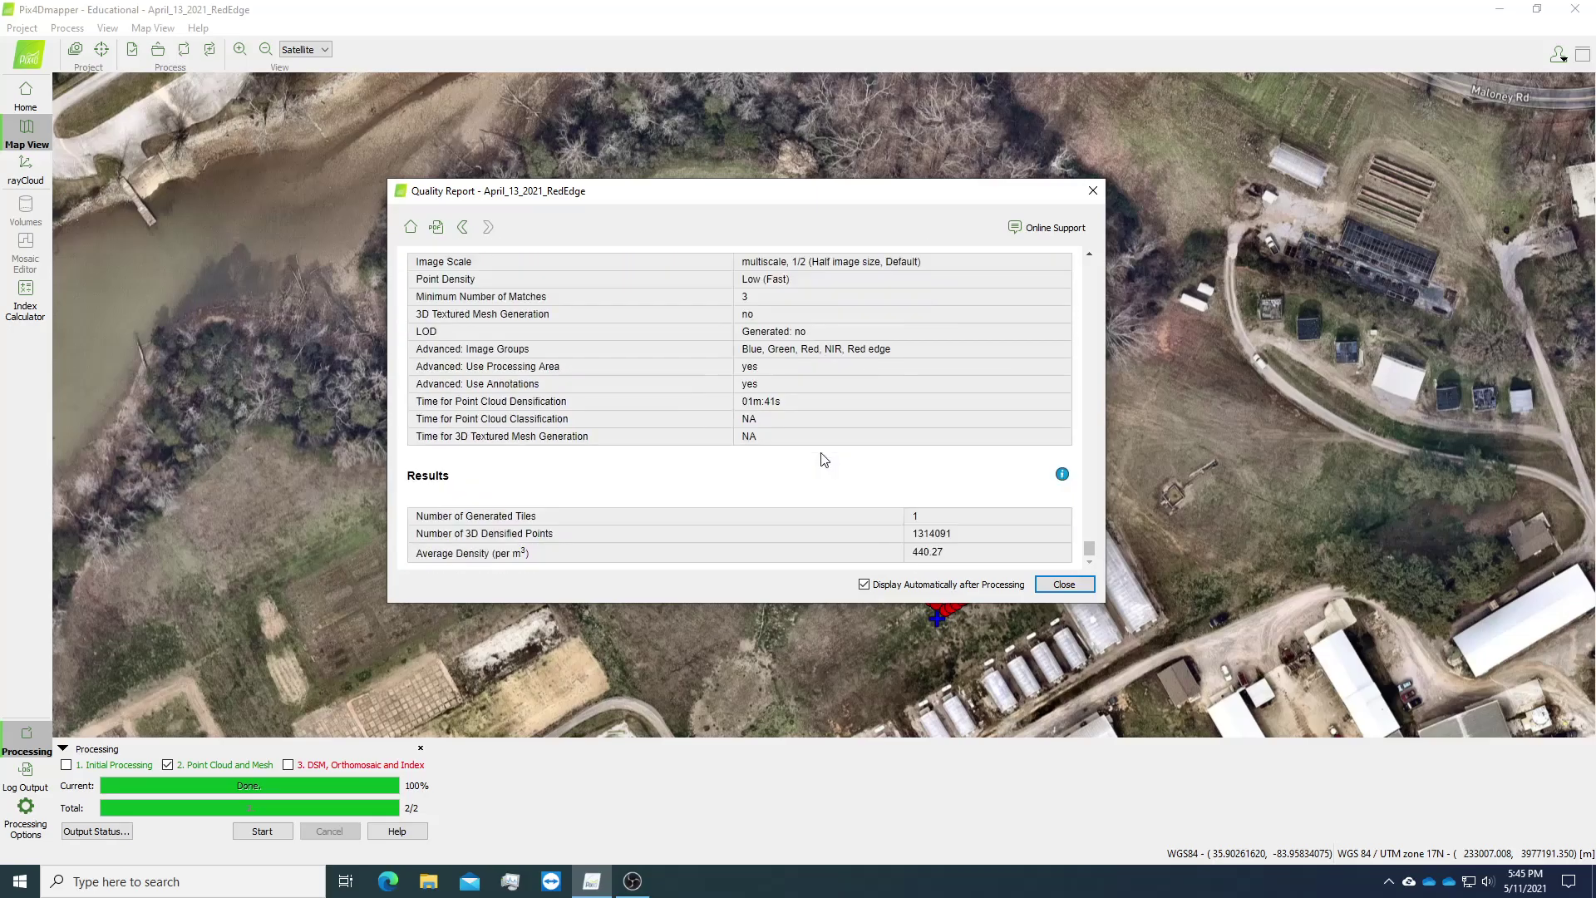
{"action": "scroll", "coordinate": [825, 463], "scroll_direction": "up", "scroll_amount": 20}
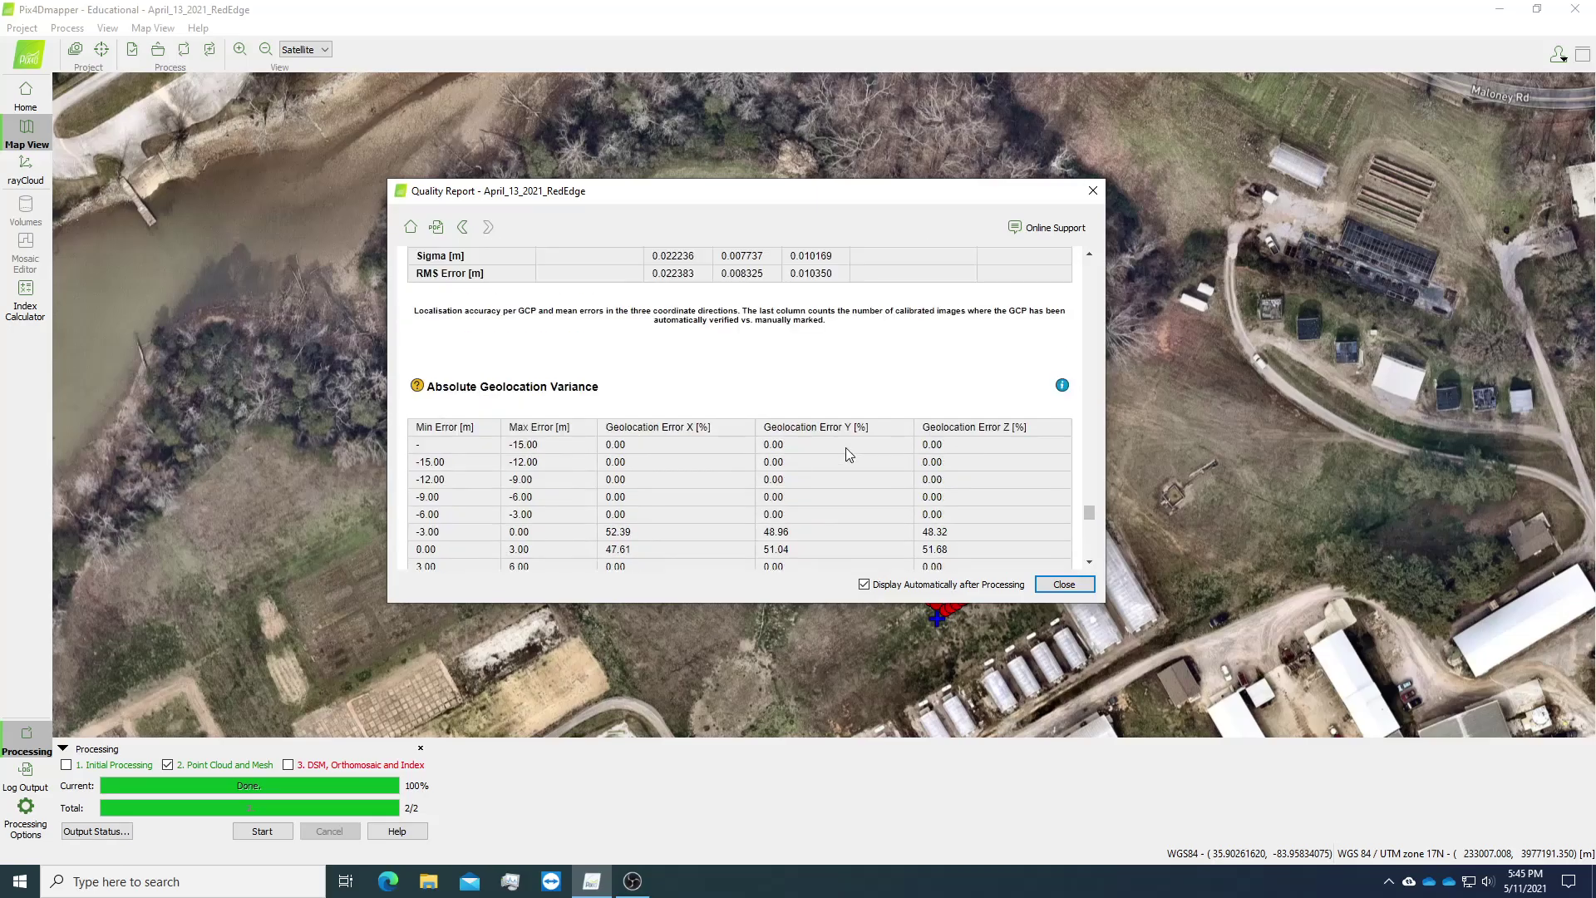
{"action": "scroll", "coordinate": [850, 448], "scroll_direction": "up", "scroll_amount": 3}
{"action": "scroll", "coordinate": [852, 450], "scroll_direction": "down", "scroll_amount": 5}
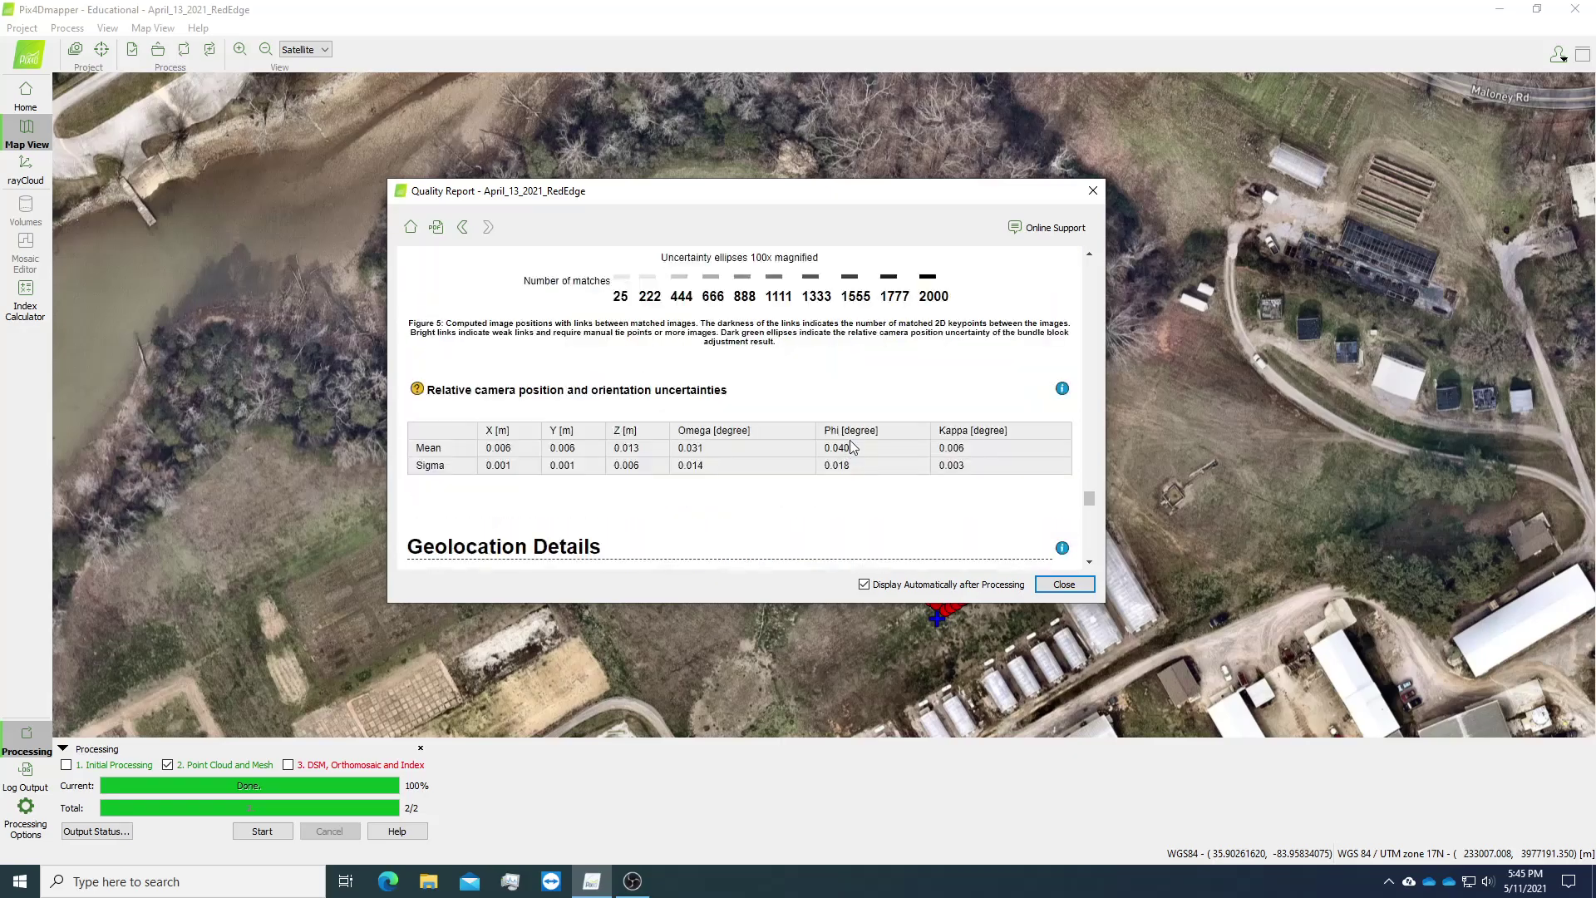
{"action": "scroll", "coordinate": [852, 447], "scroll_direction": "up", "scroll_amount": 10}
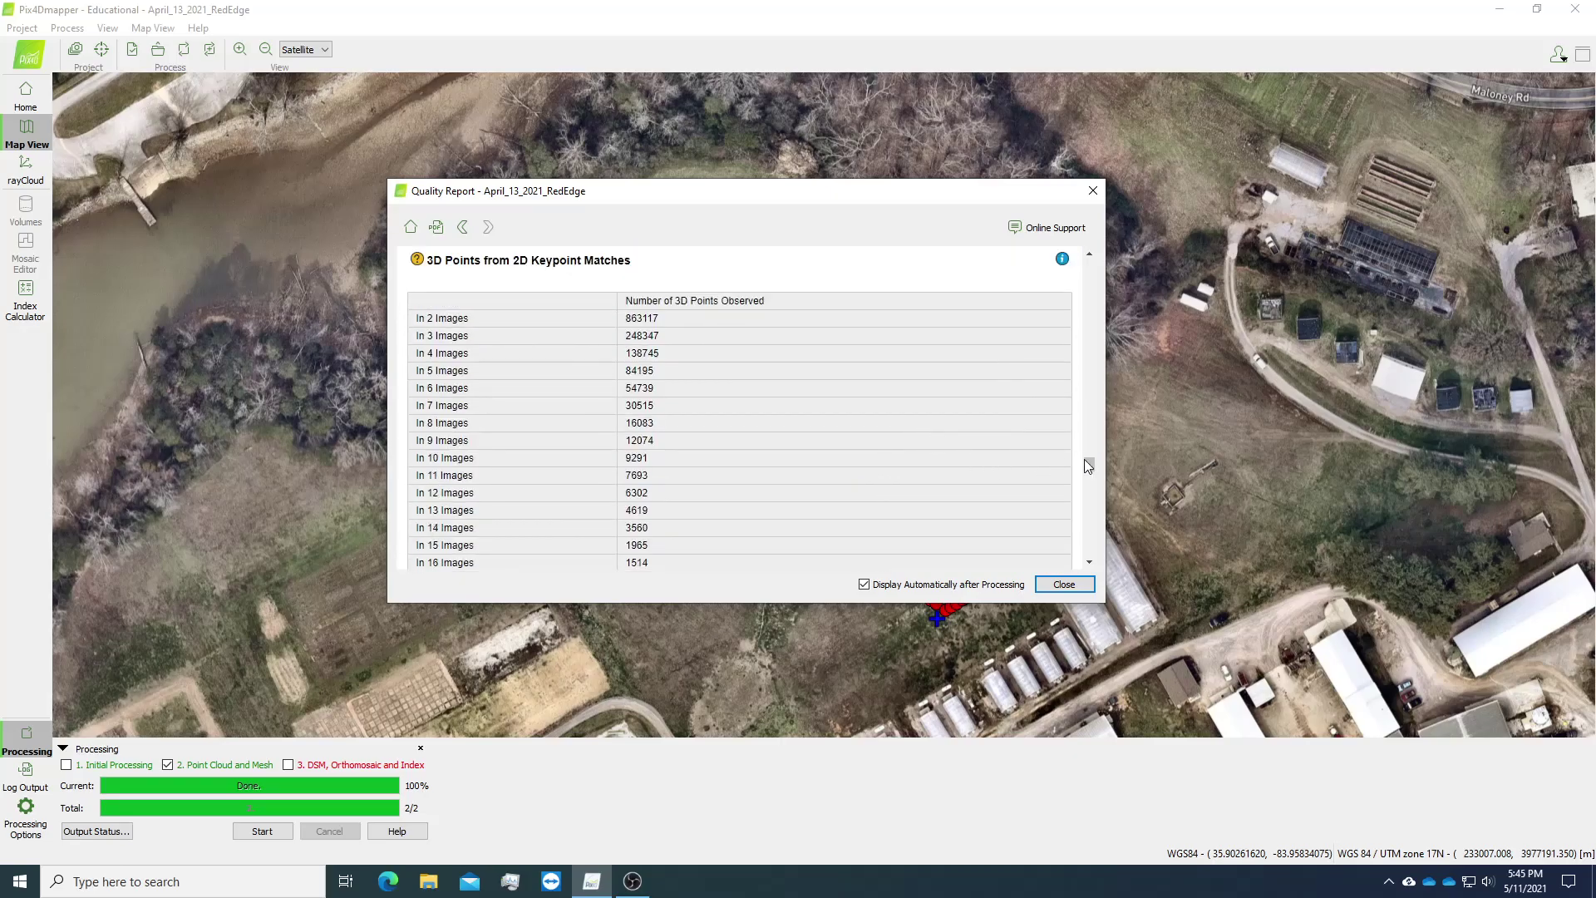
Step: Scroll down the rest of the report and close it to return to the Map View
{"action": "left_click_drag", "start_coordinate": [1089, 454], "coordinate": [1081, 278]}
{"action": "scroll", "coordinate": [832, 487], "scroll_direction": "down", "scroll_amount": 10}
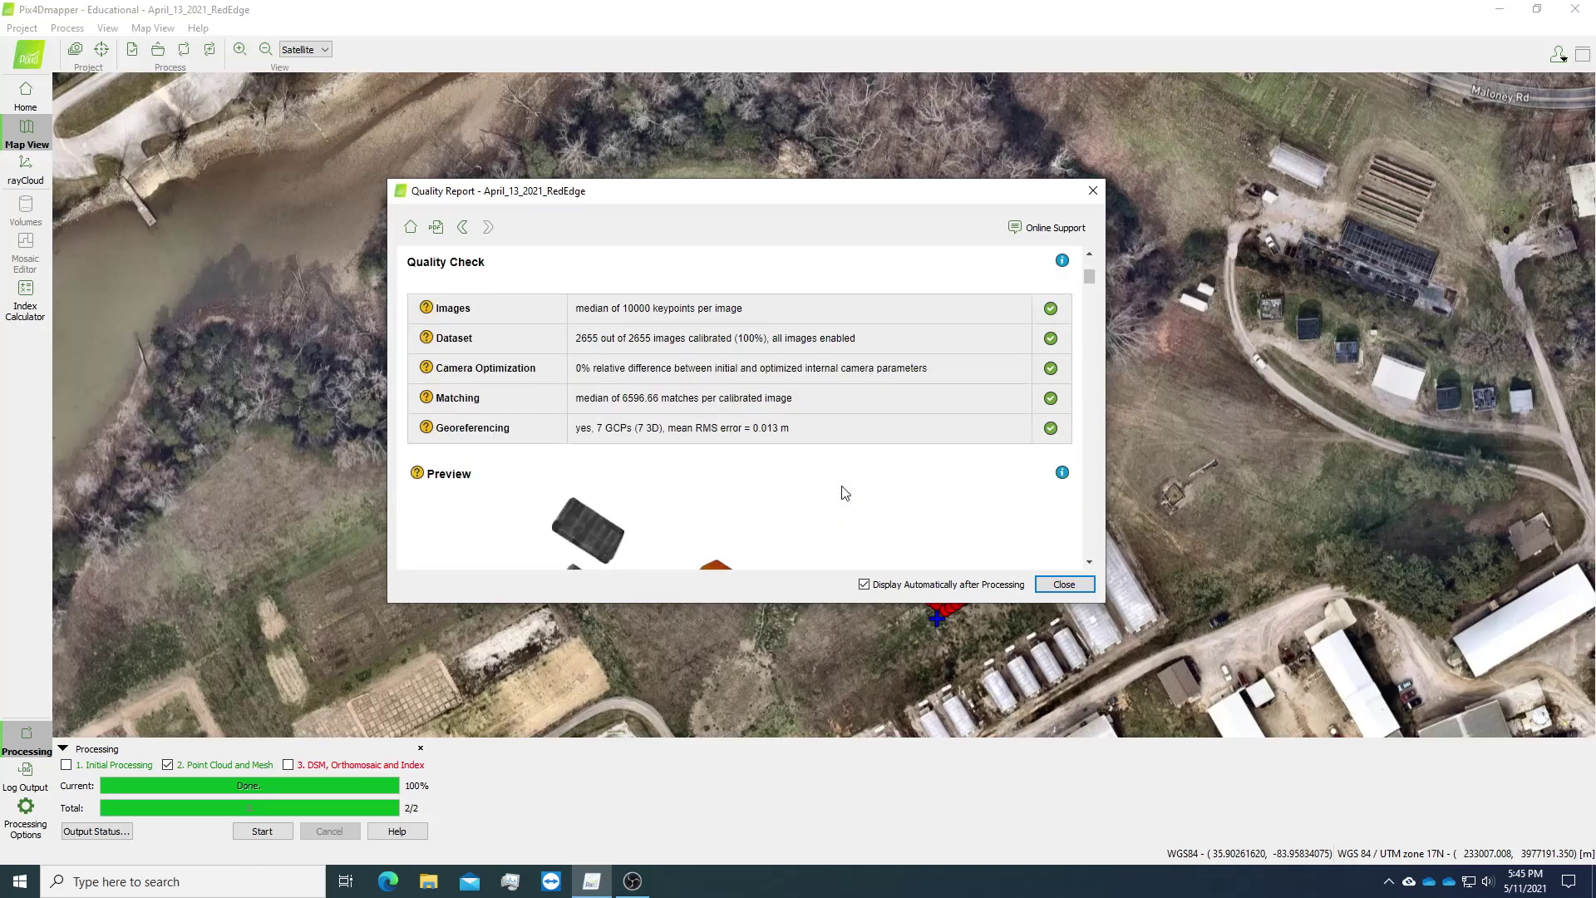
{"action": "scroll", "coordinate": [843, 489], "scroll_direction": "down", "scroll_amount": 10}
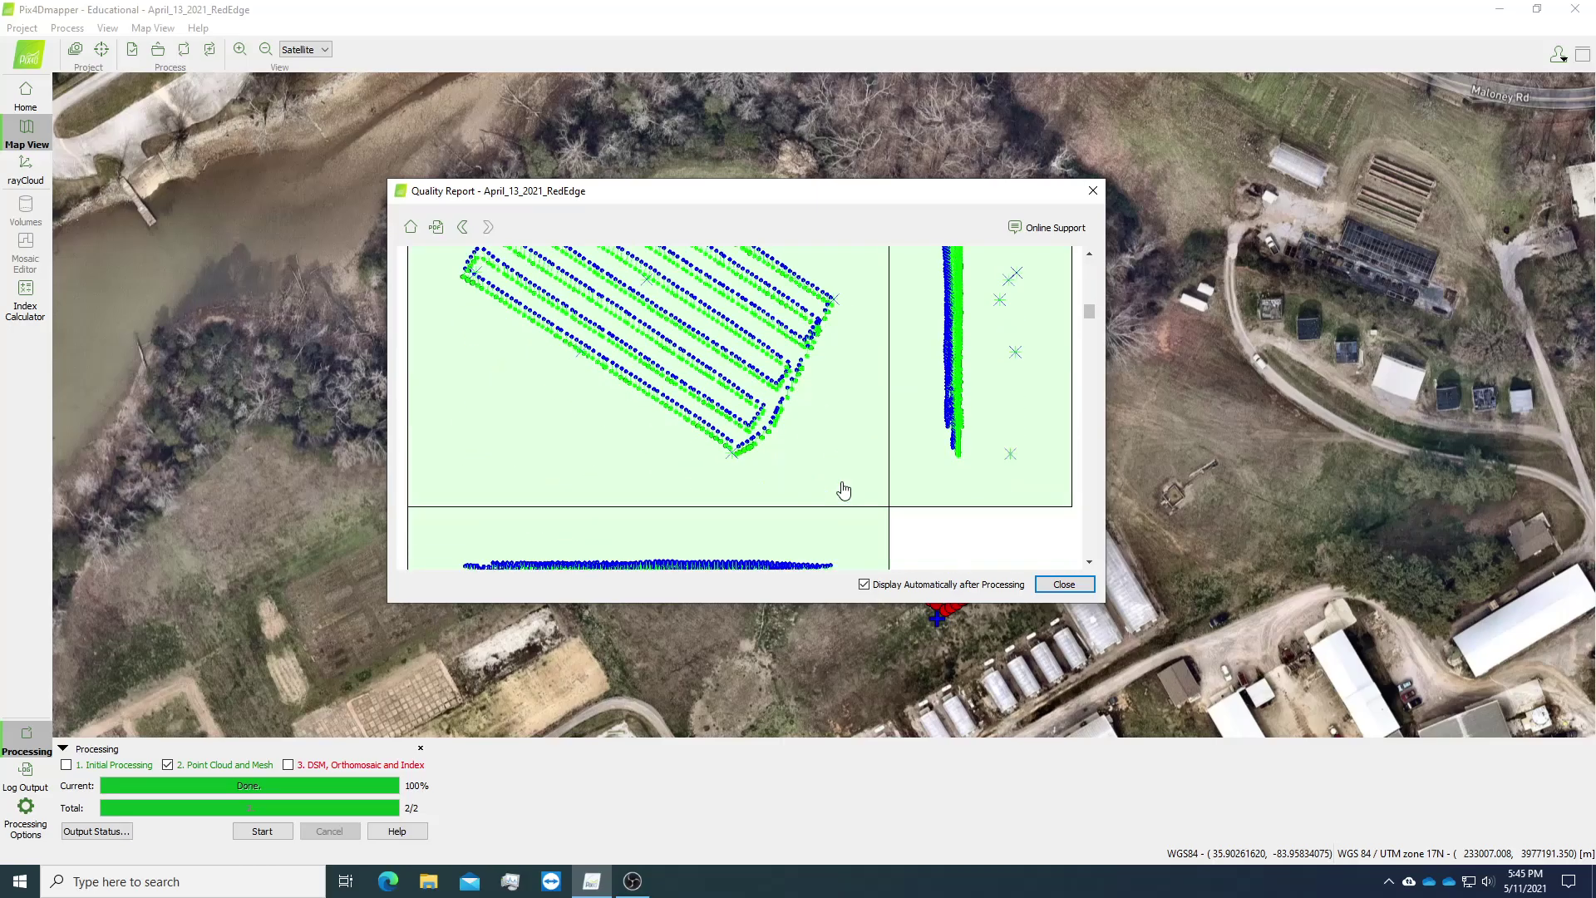
{"action": "left_click", "coordinate": [1063, 586]}
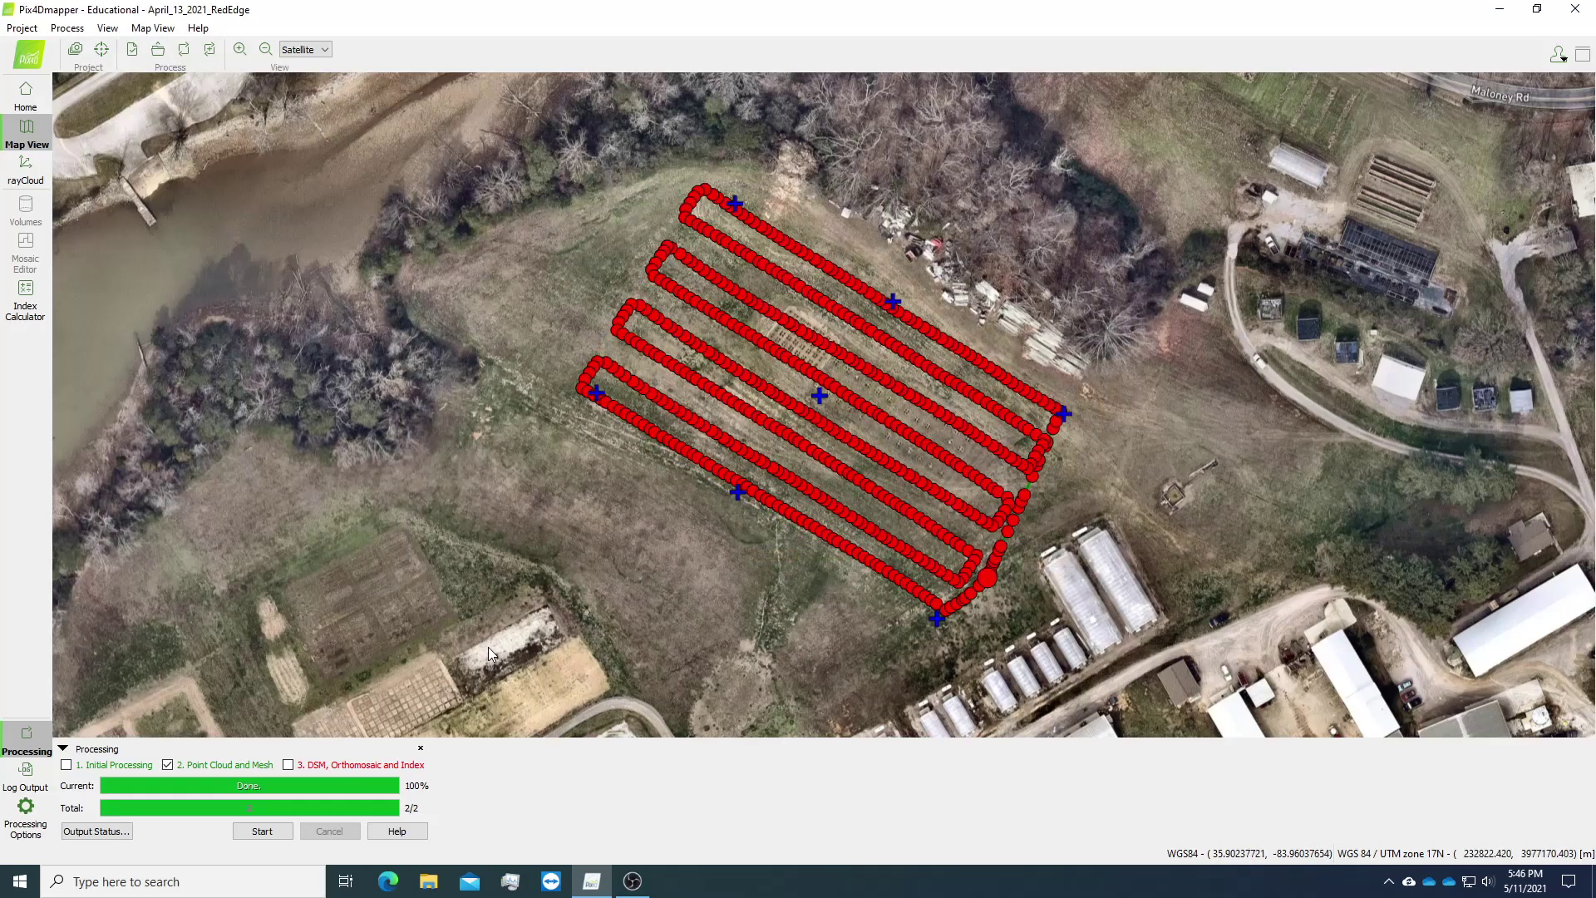
Step: Queue only step 3, DSM, Orthomosaic and Index, and open its Processing Options
{"action": "left_click", "coordinate": [168, 765]}
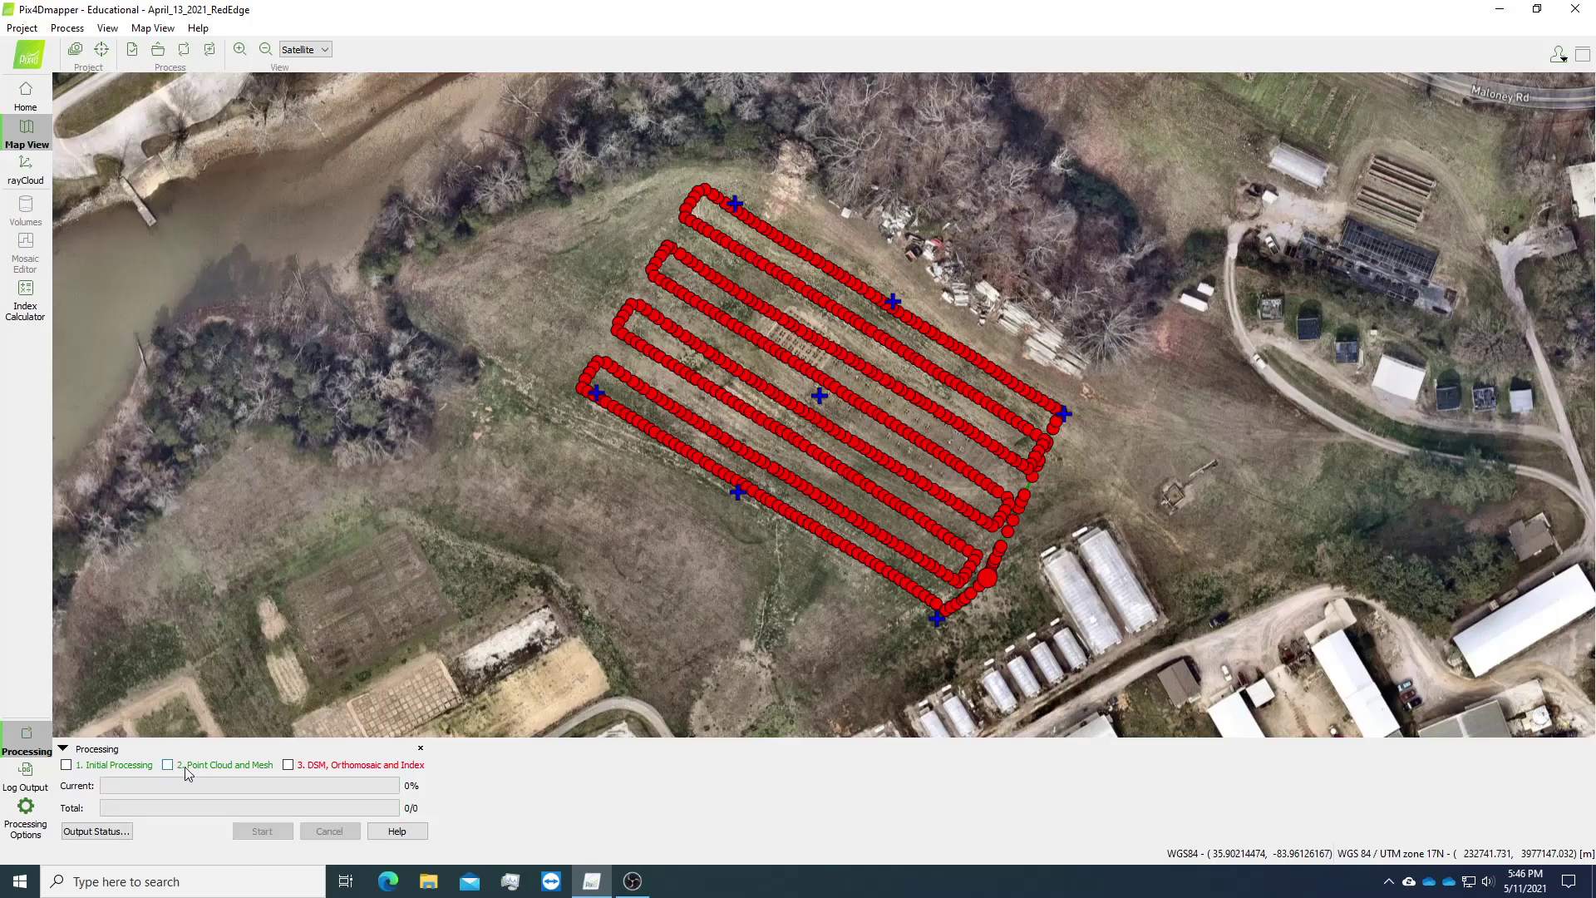
{"action": "left_click", "coordinate": [288, 765]}
{"action": "left_click", "coordinate": [37, 810]}
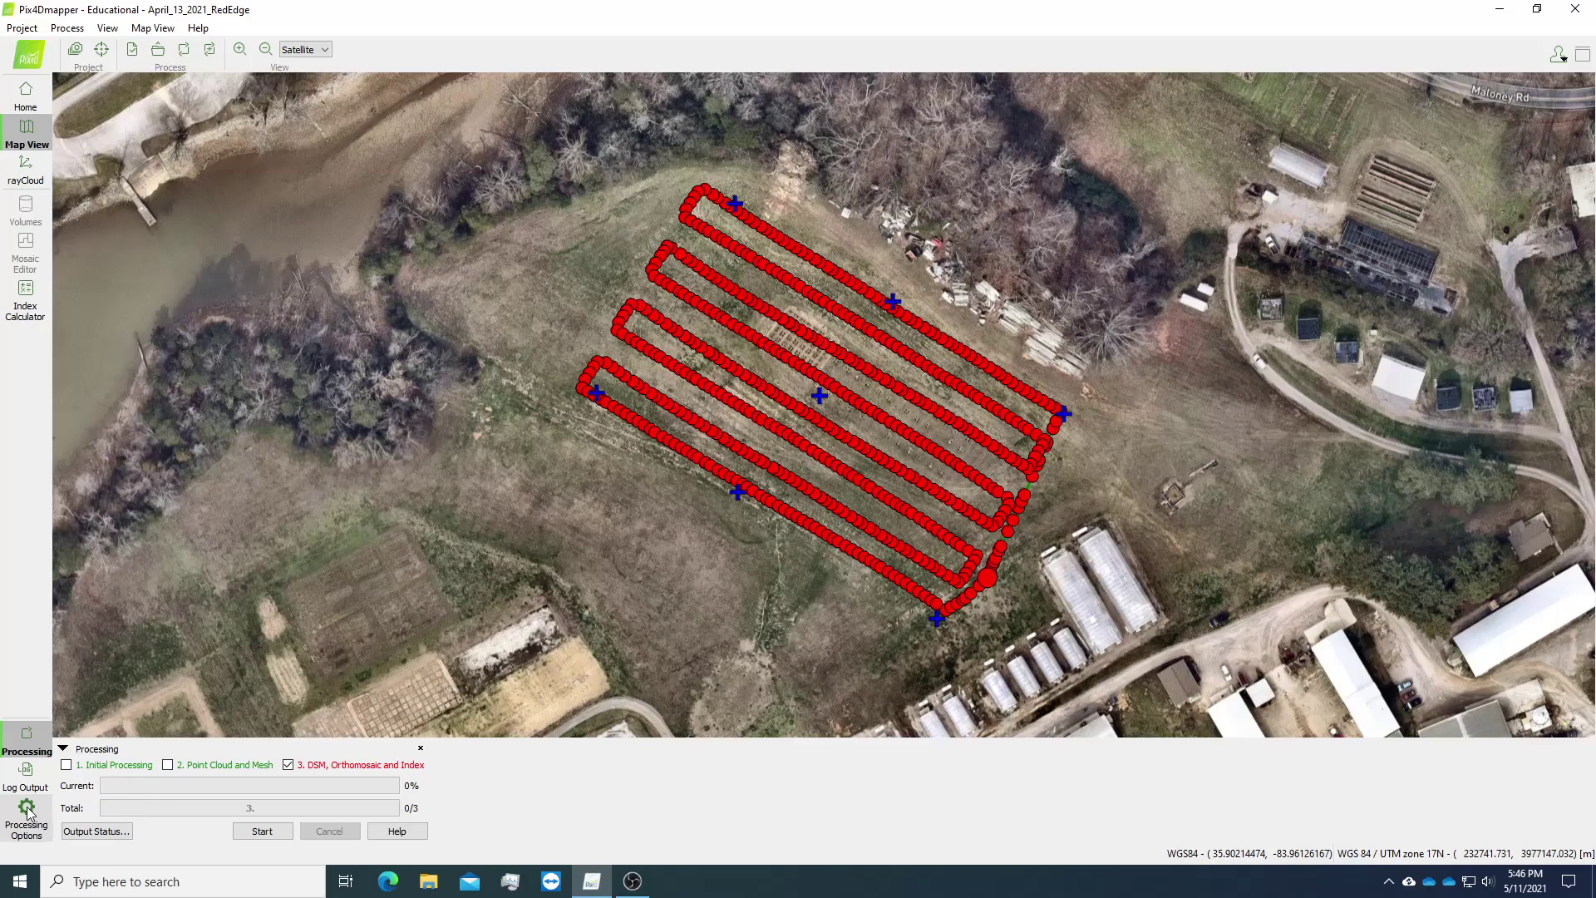
{"action": "left_click_drag", "start_coordinate": [730, 149], "coordinate": [578, 172]}
{"action": "left_click", "coordinate": [501, 374]}
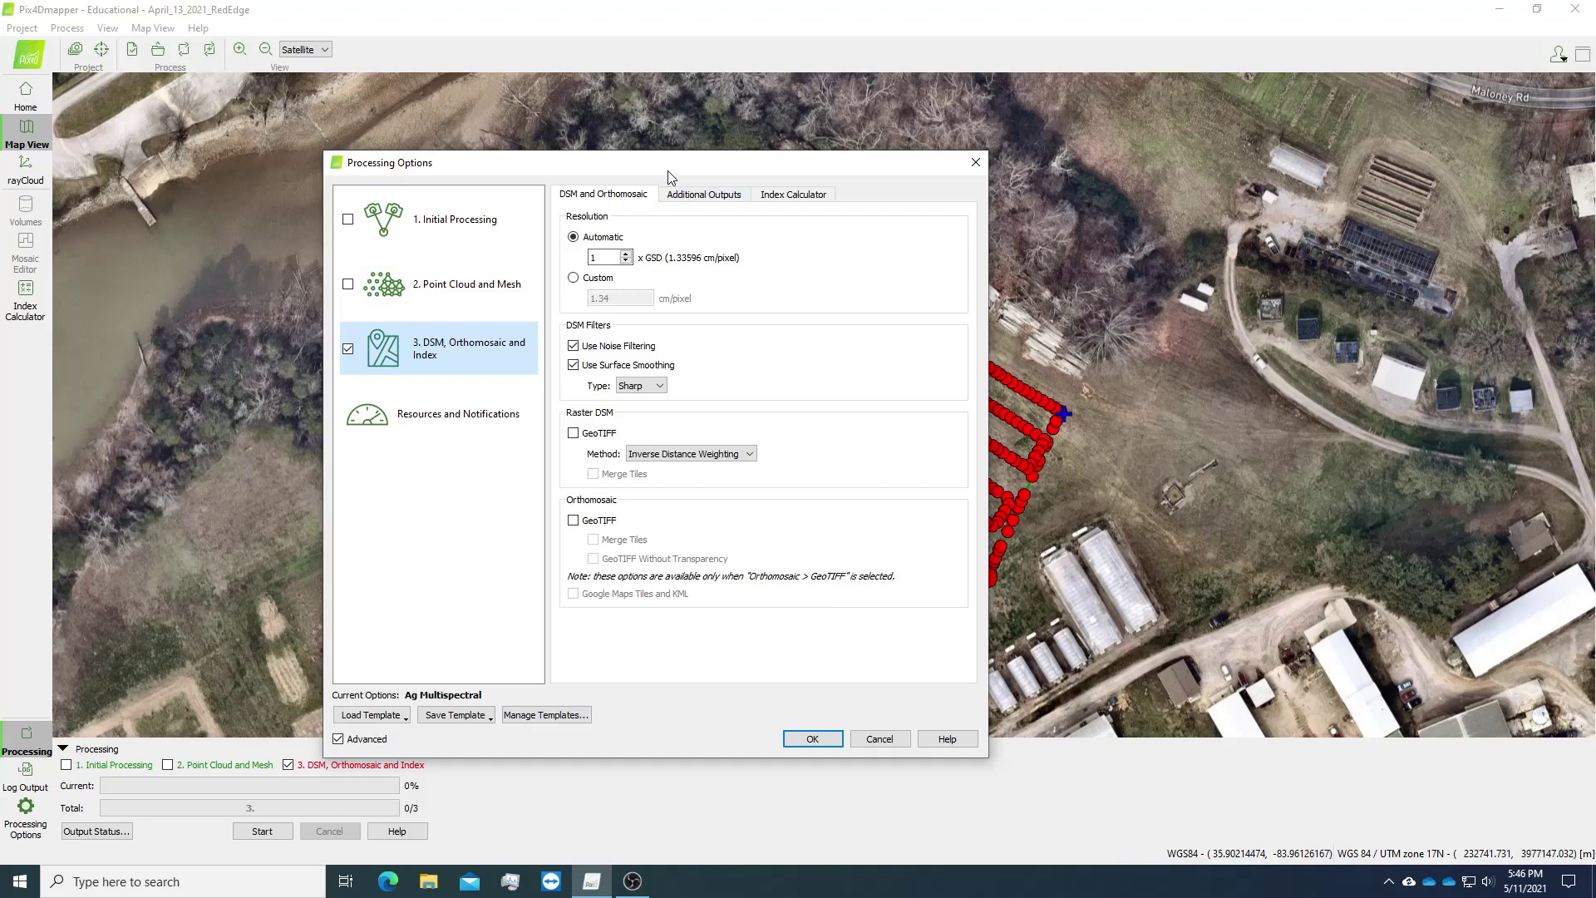
{"action": "left_click_drag", "start_coordinate": [668, 174], "coordinate": [615, 172]}
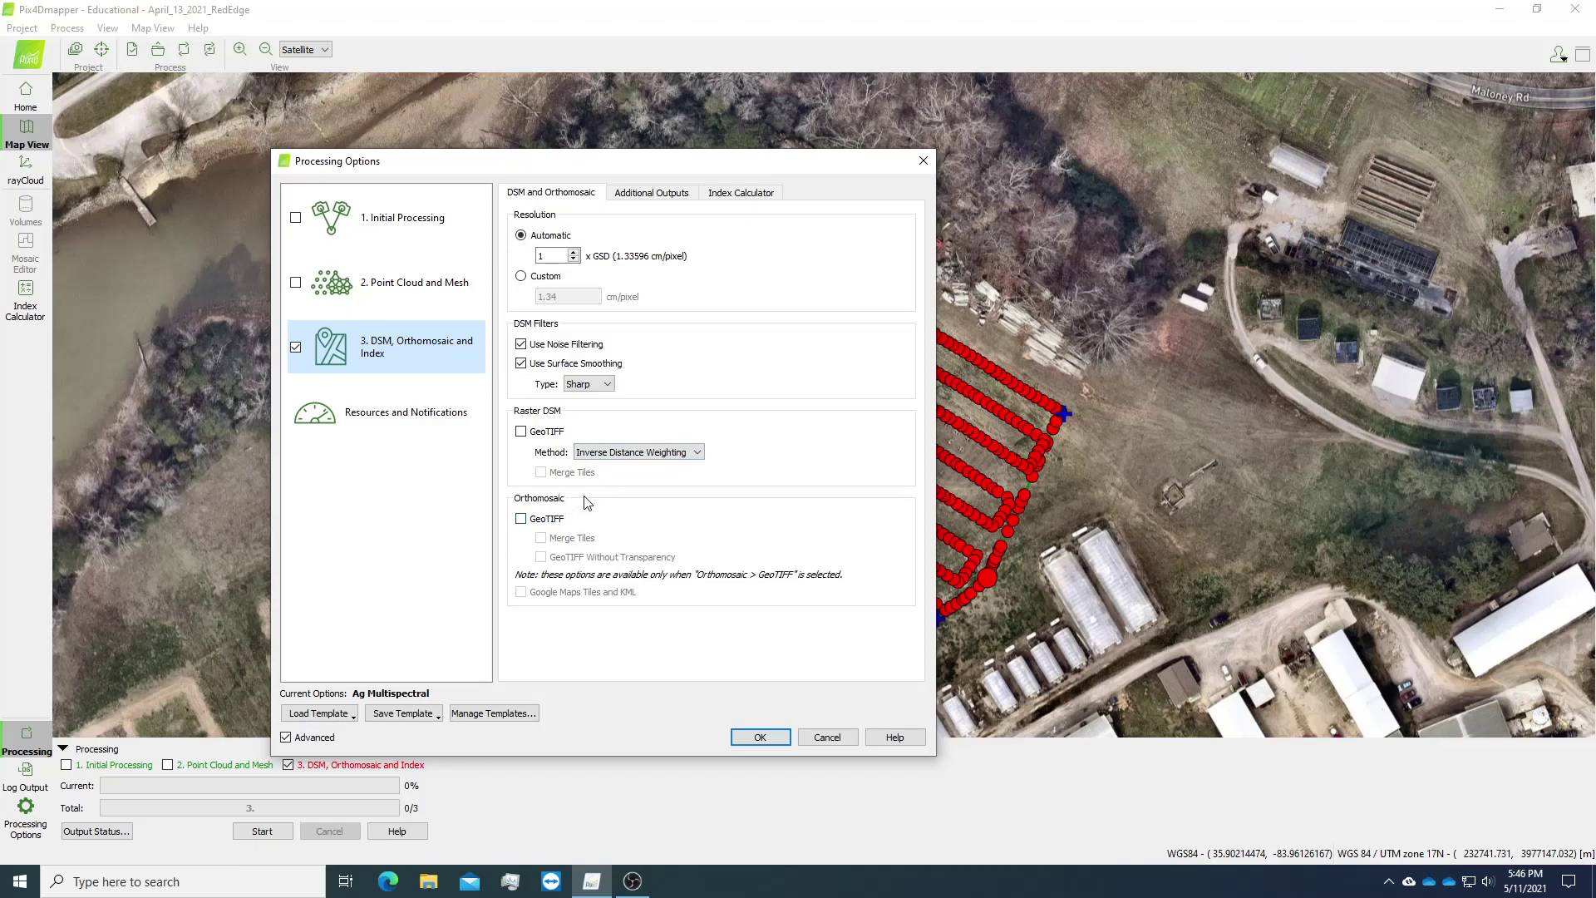
Step: Output the orthomosaic and raster DSM as GeoTIFFs with Merge Tiles enabled
{"action": "left_click", "coordinate": [521, 519]}
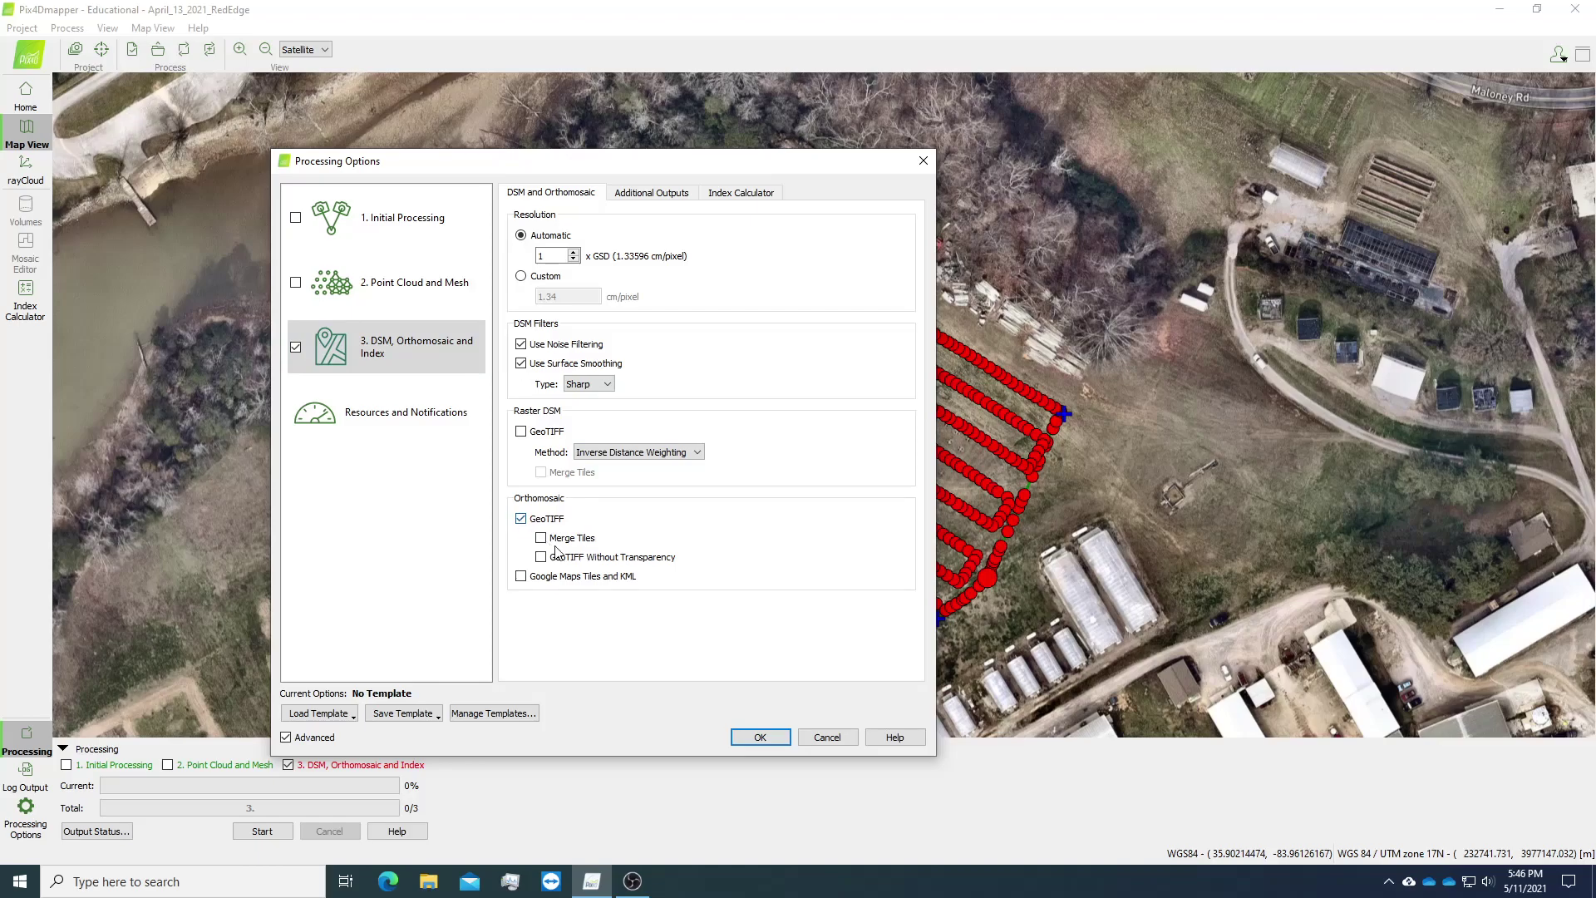
{"action": "left_click", "coordinate": [542, 537]}
{"action": "left_click", "coordinate": [522, 433]}
{"action": "left_click", "coordinate": [541, 473]}
Step: On Additional Outputs, tick Raster DTM GeoTIFF, then show the Index Calculator tab
{"action": "left_click", "coordinate": [638, 198]}
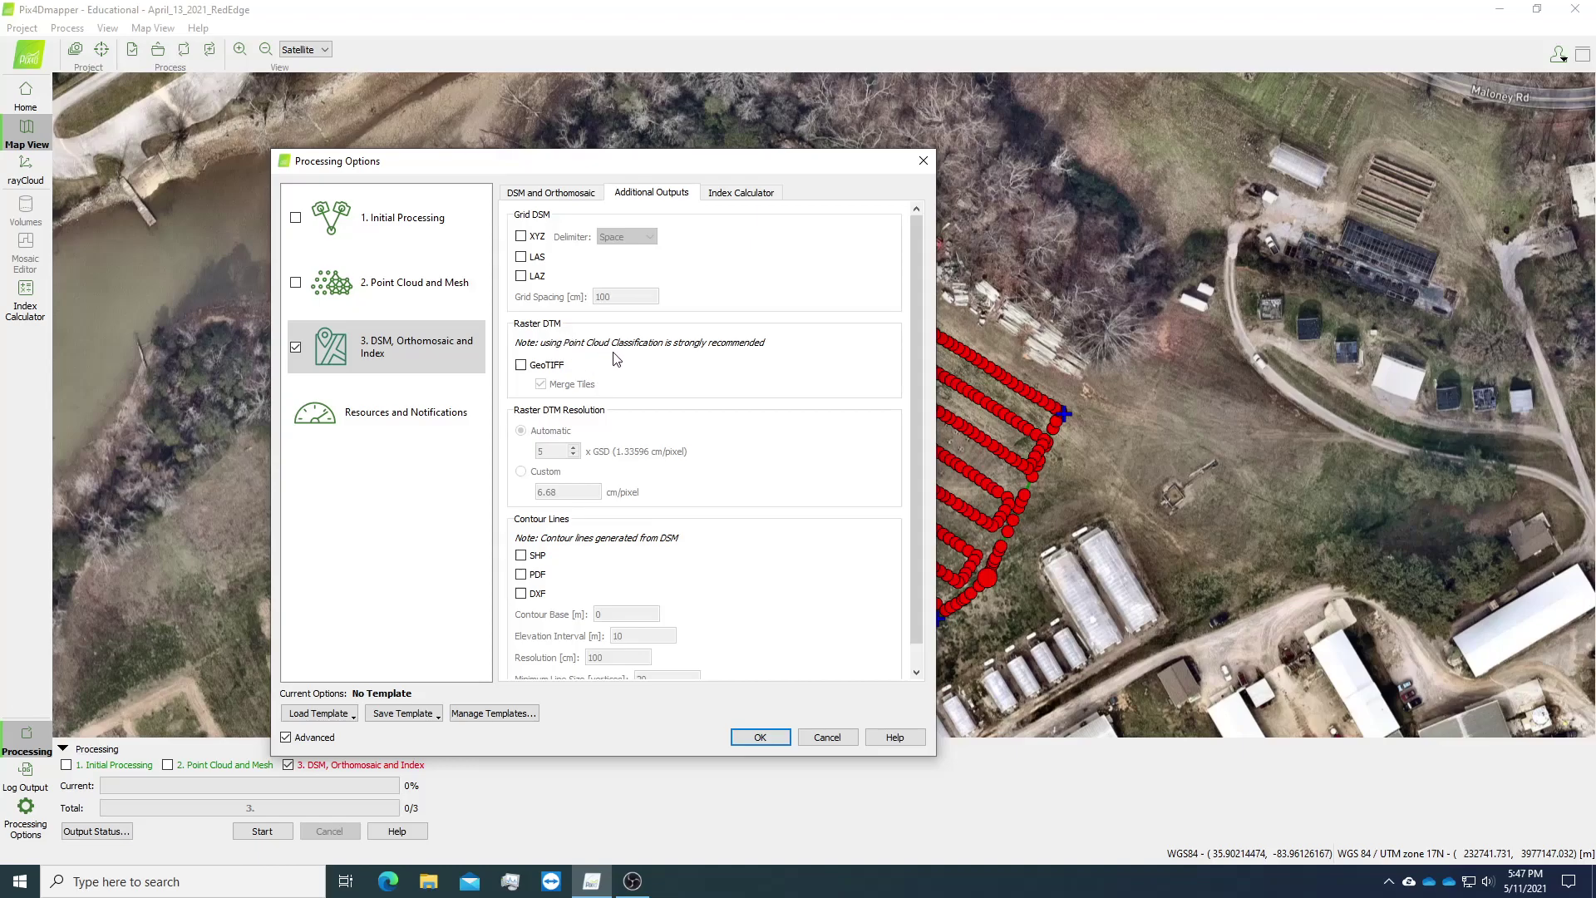
{"action": "left_click", "coordinate": [555, 192]}
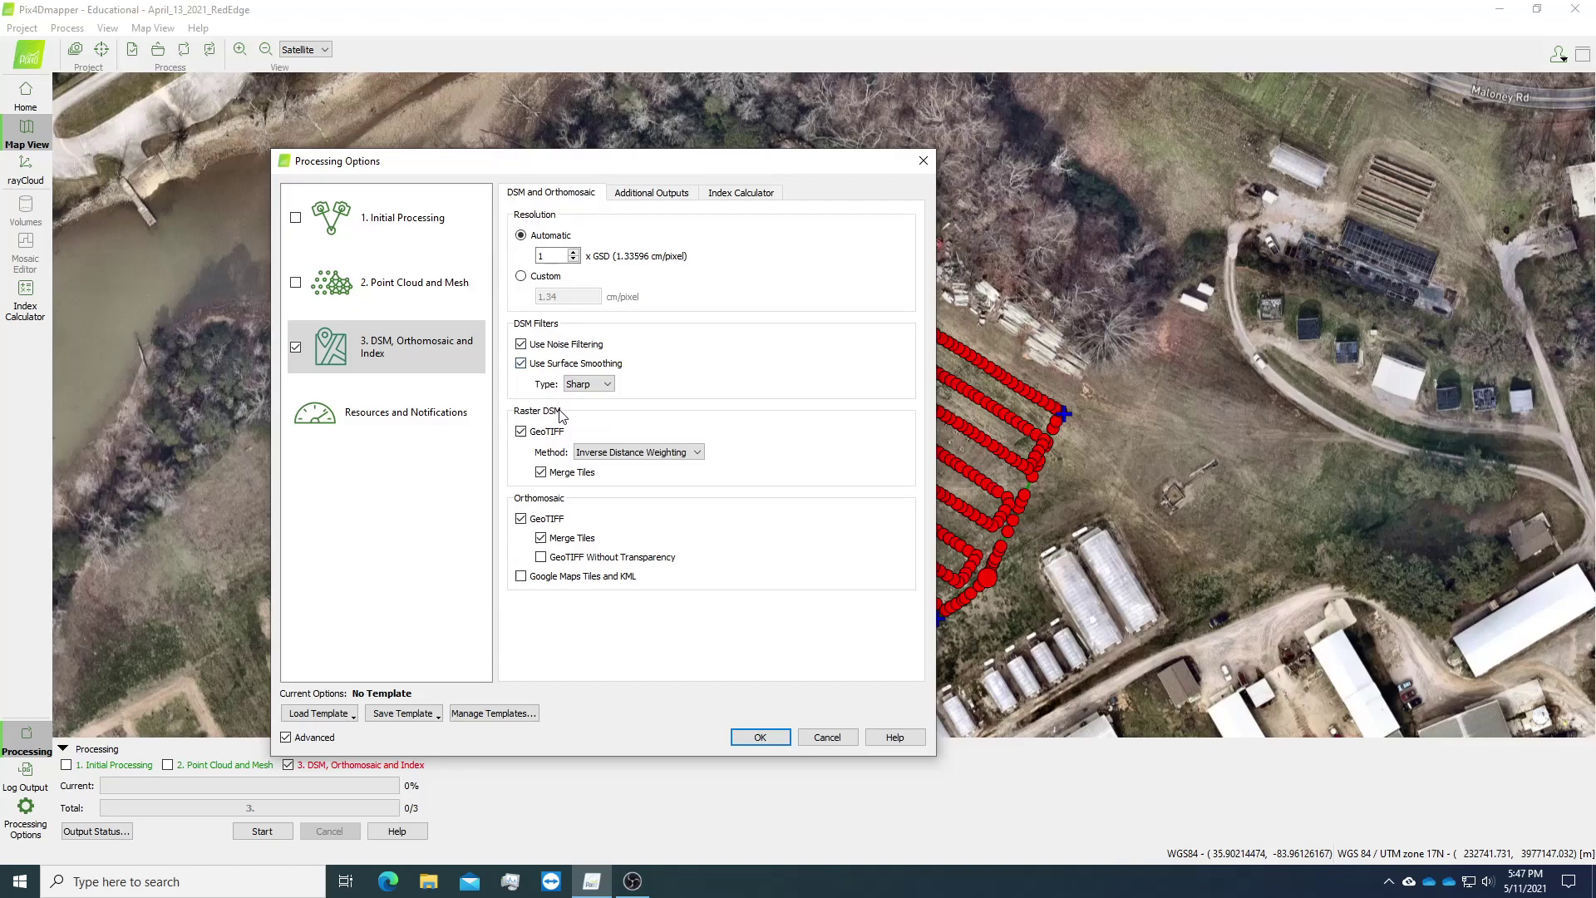
{"action": "left_click", "coordinate": [645, 197]}
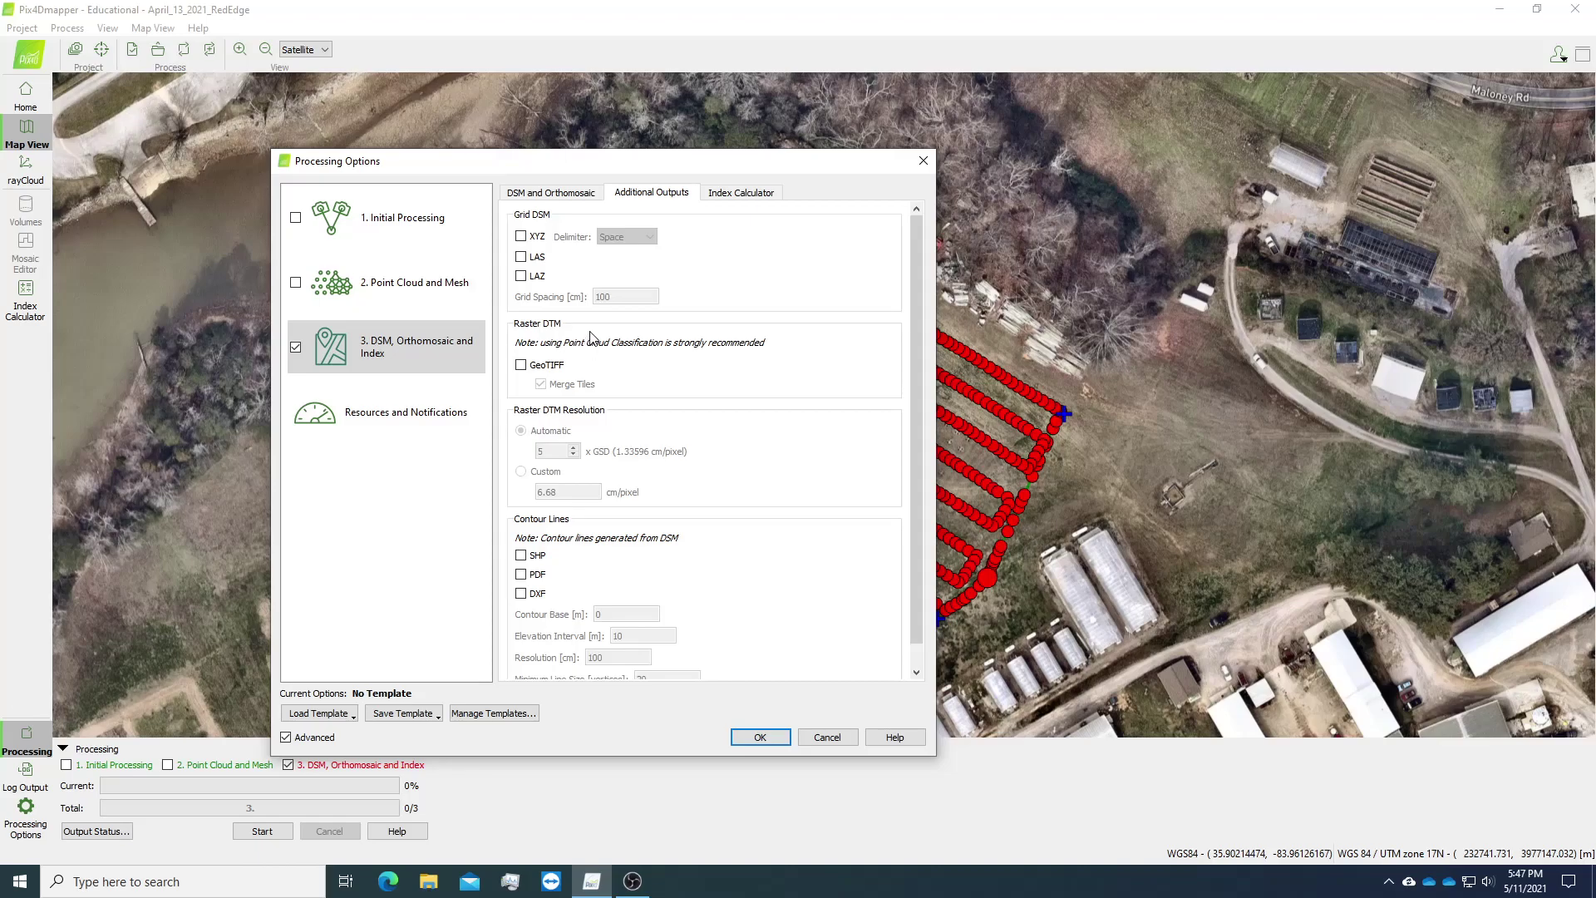
{"action": "left_click", "coordinate": [570, 194]}
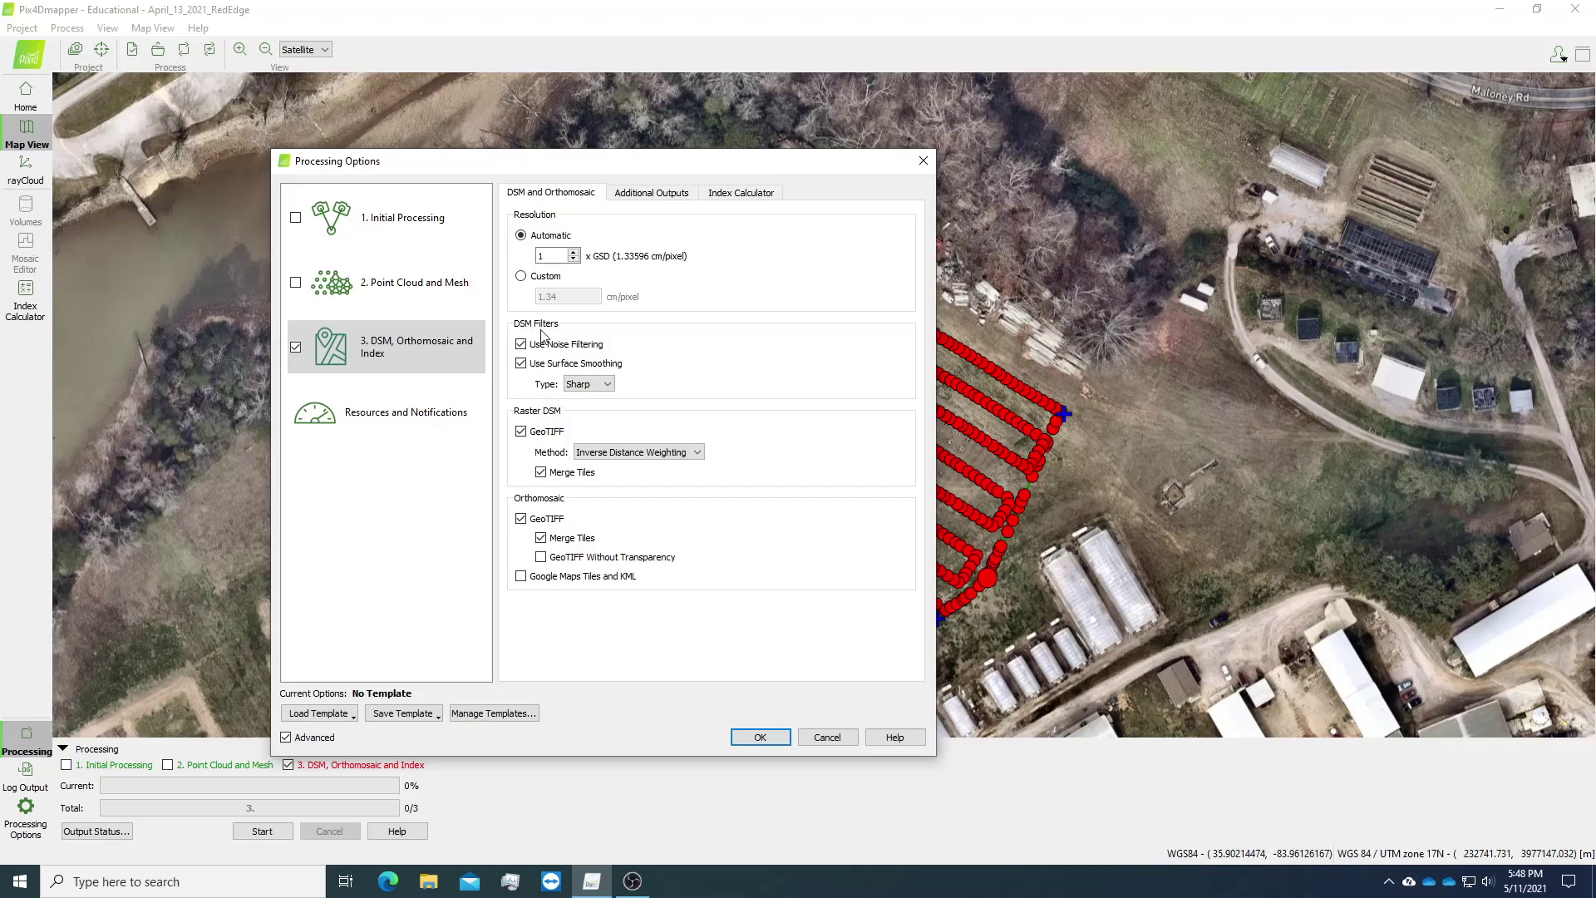
{"action": "left_click", "coordinate": [652, 196]}
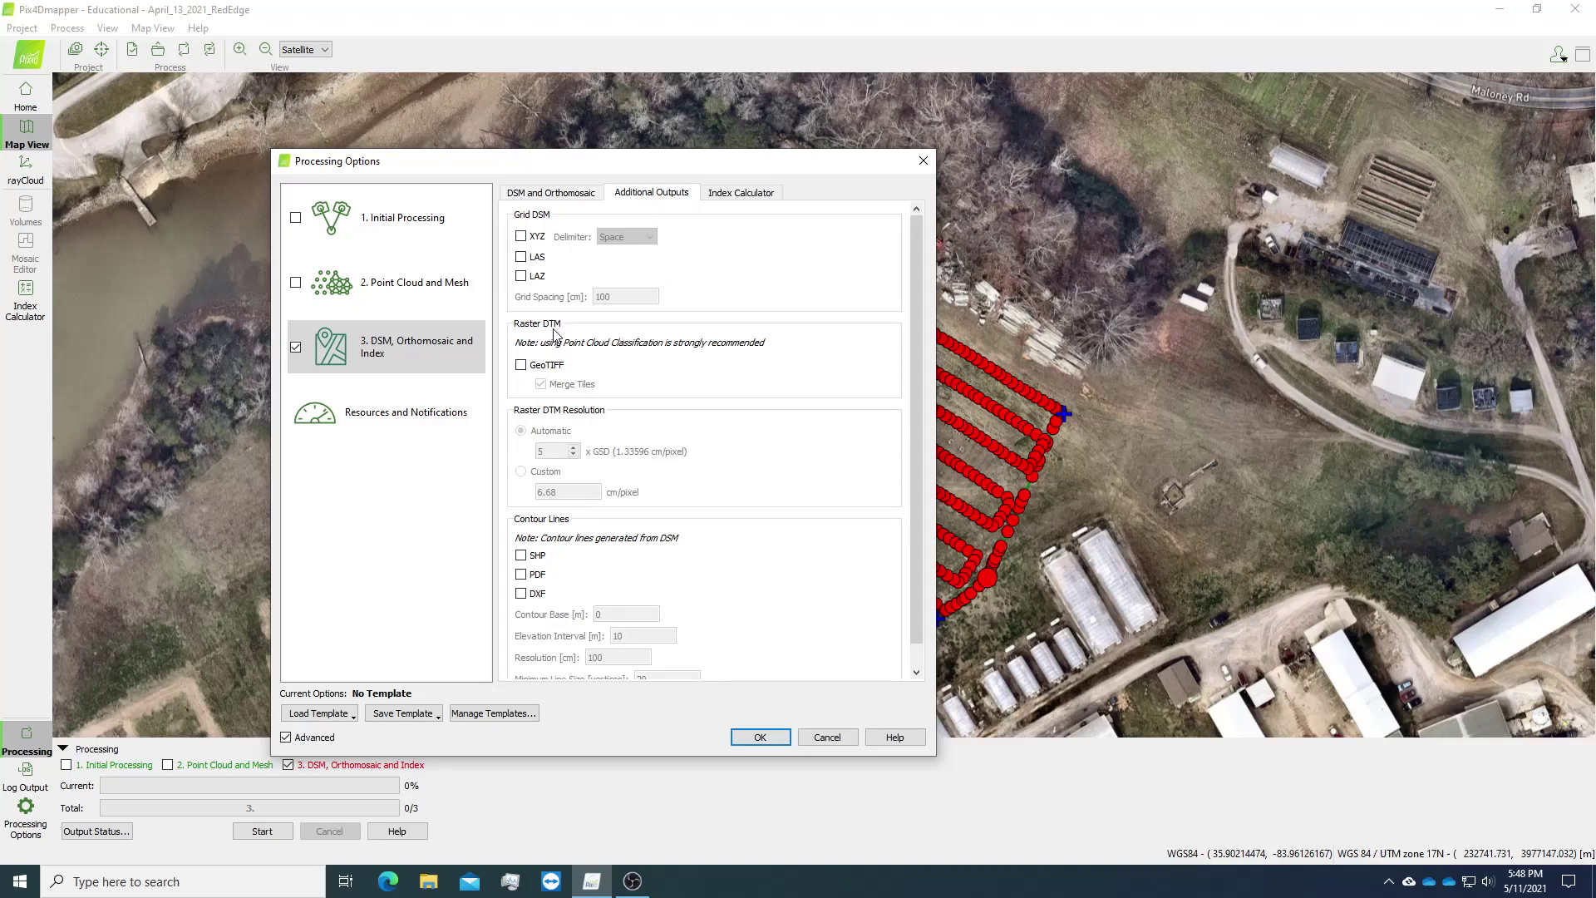
{"action": "left_click", "coordinate": [522, 366]}
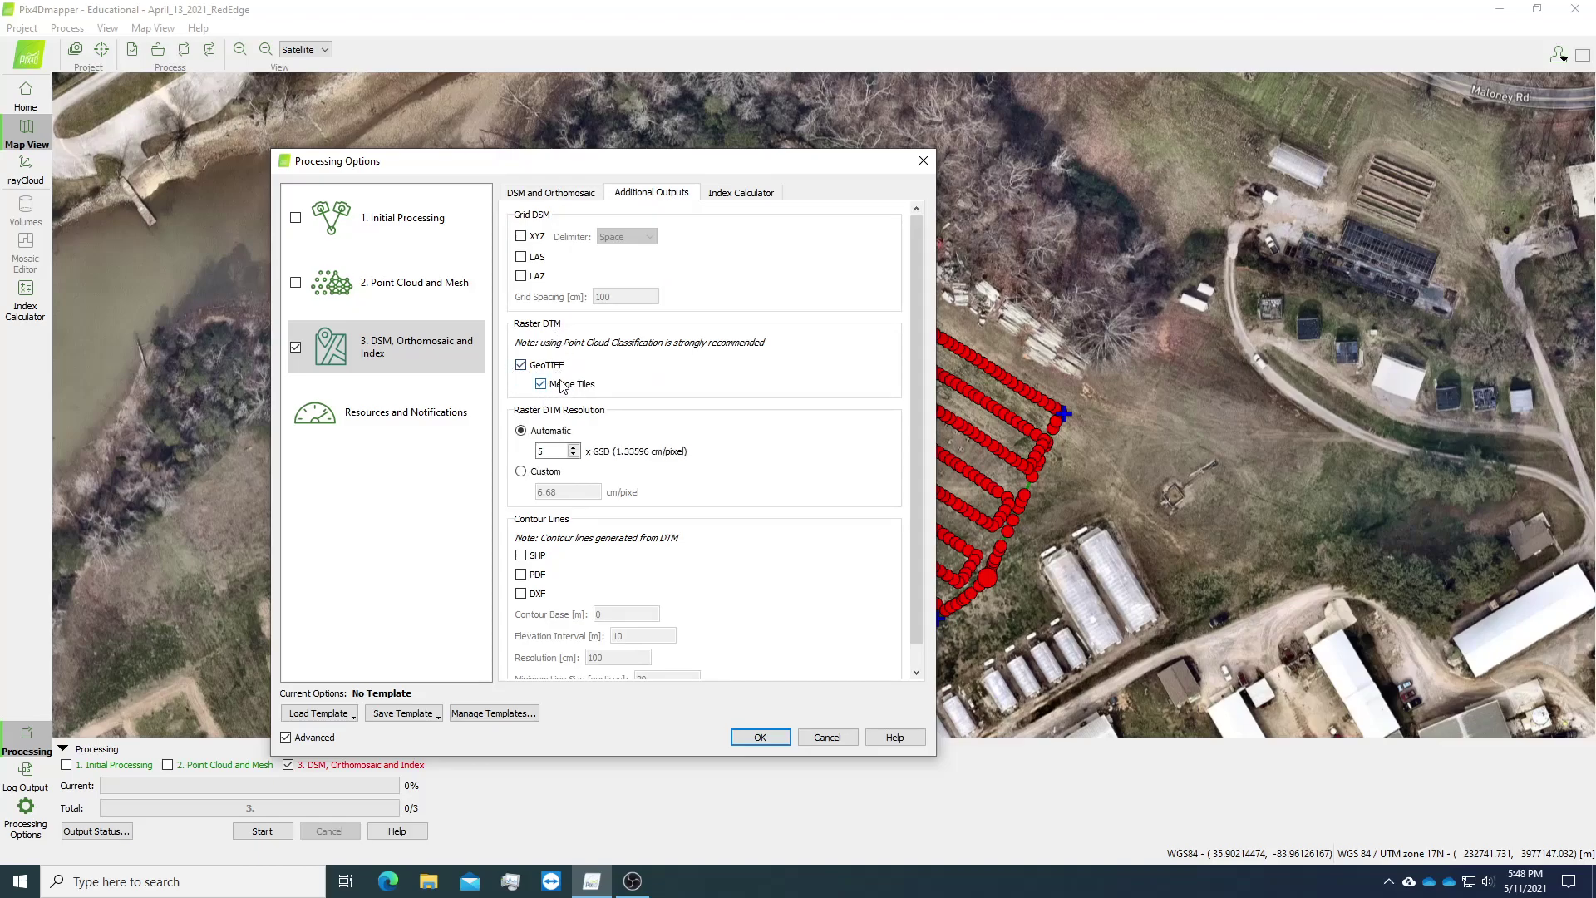
{"action": "left_click_drag", "start_coordinate": [915, 437], "coordinate": [917, 507]}
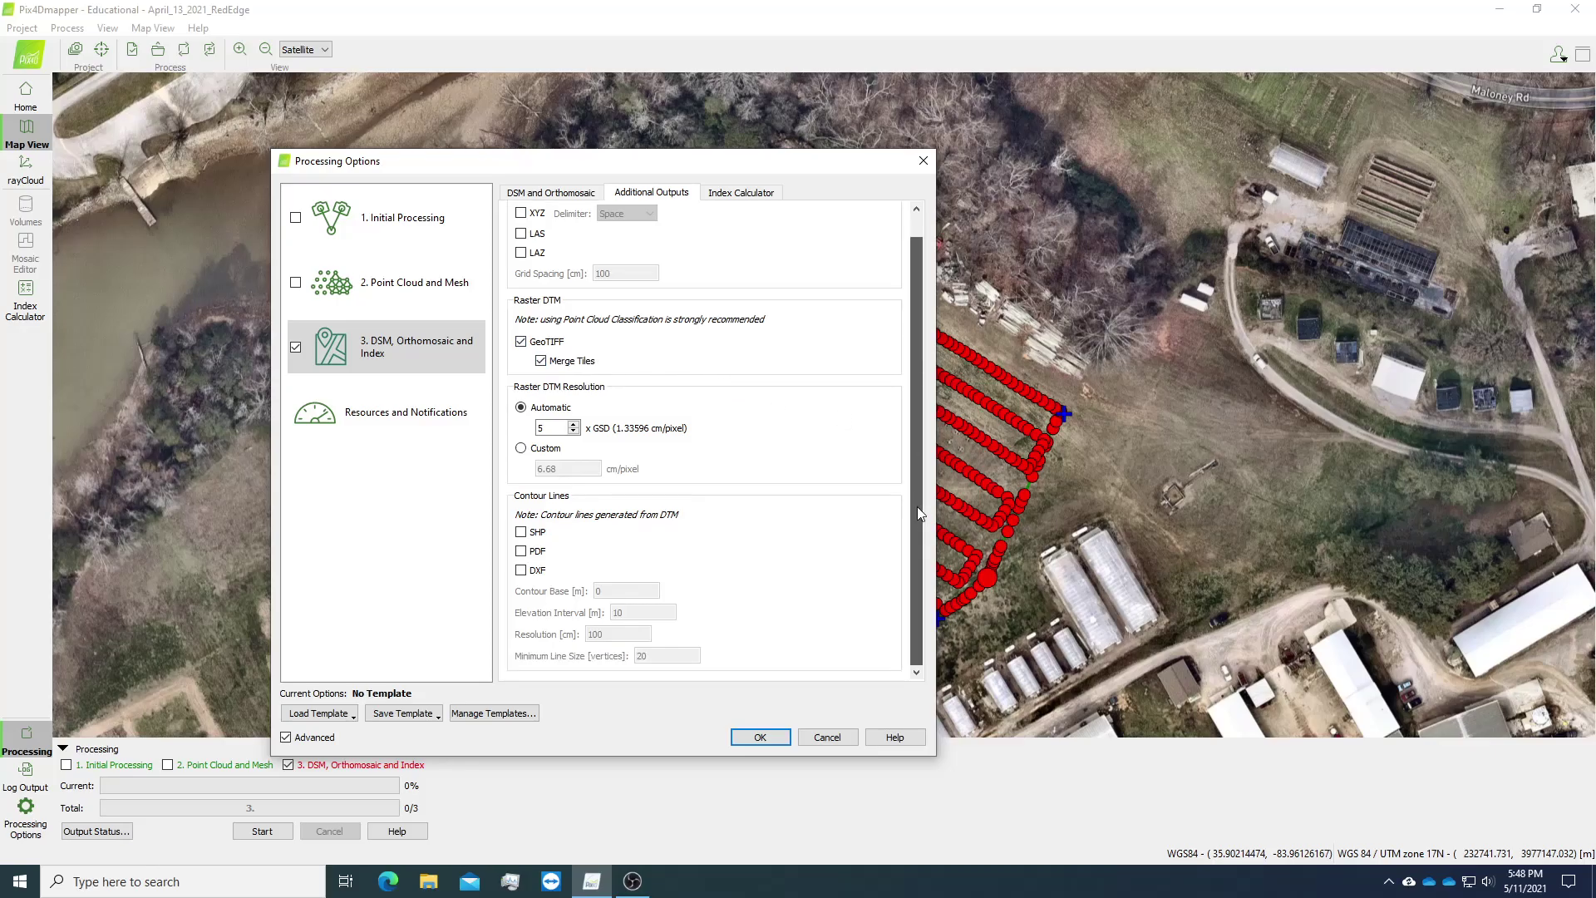
{"action": "left_click", "coordinate": [752, 197]}
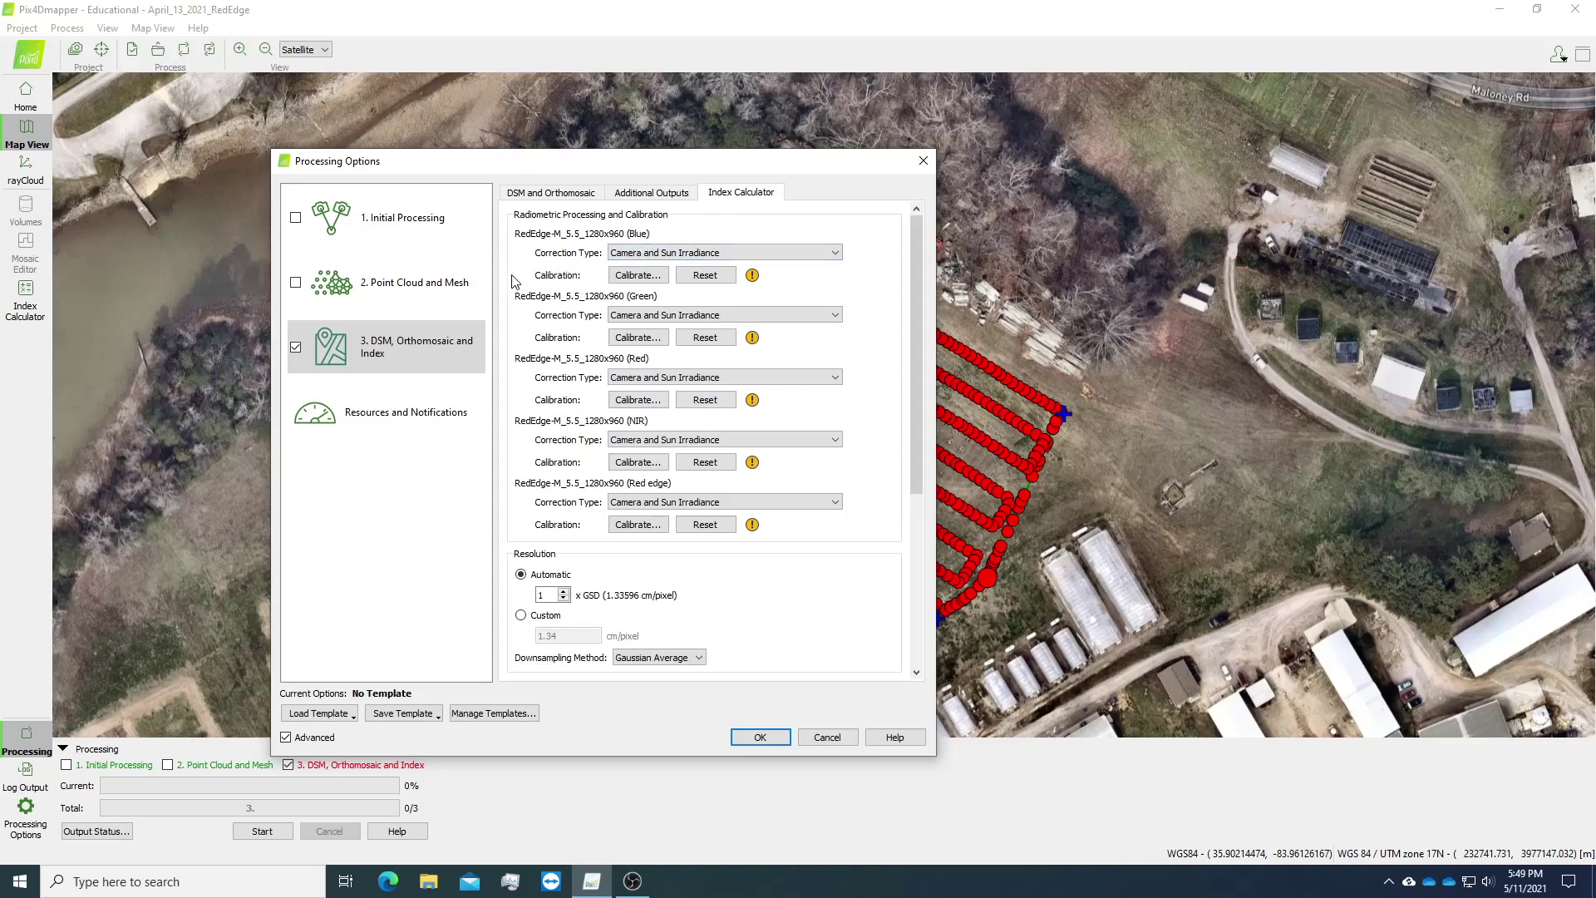
{"action": "left_click", "coordinate": [694, 253]}
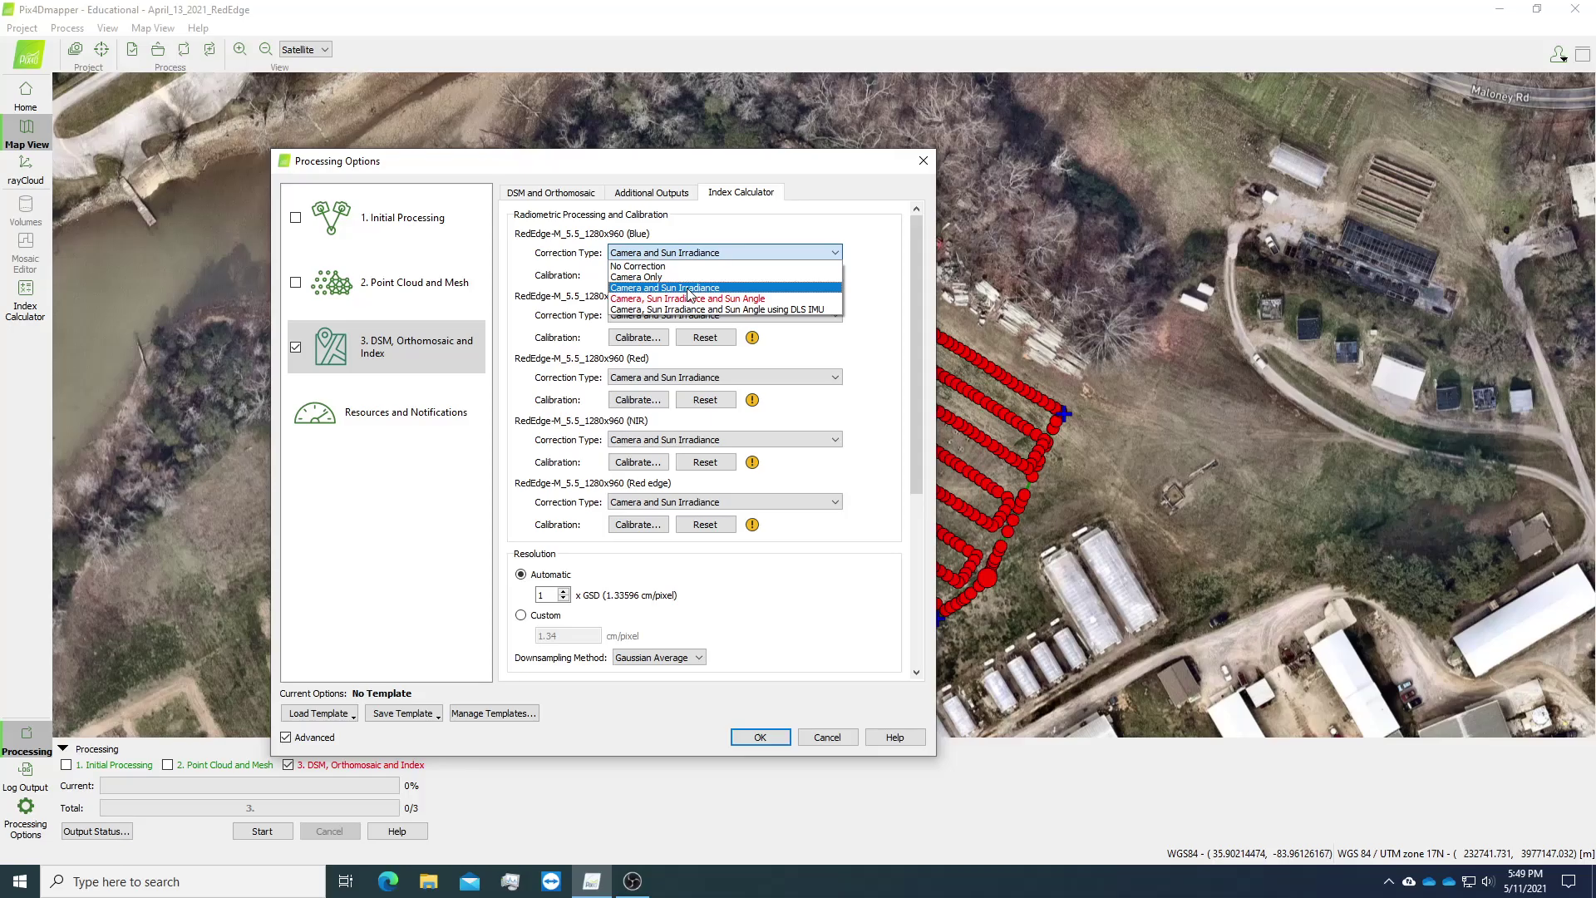
{"action": "left_click", "coordinate": [688, 289]}
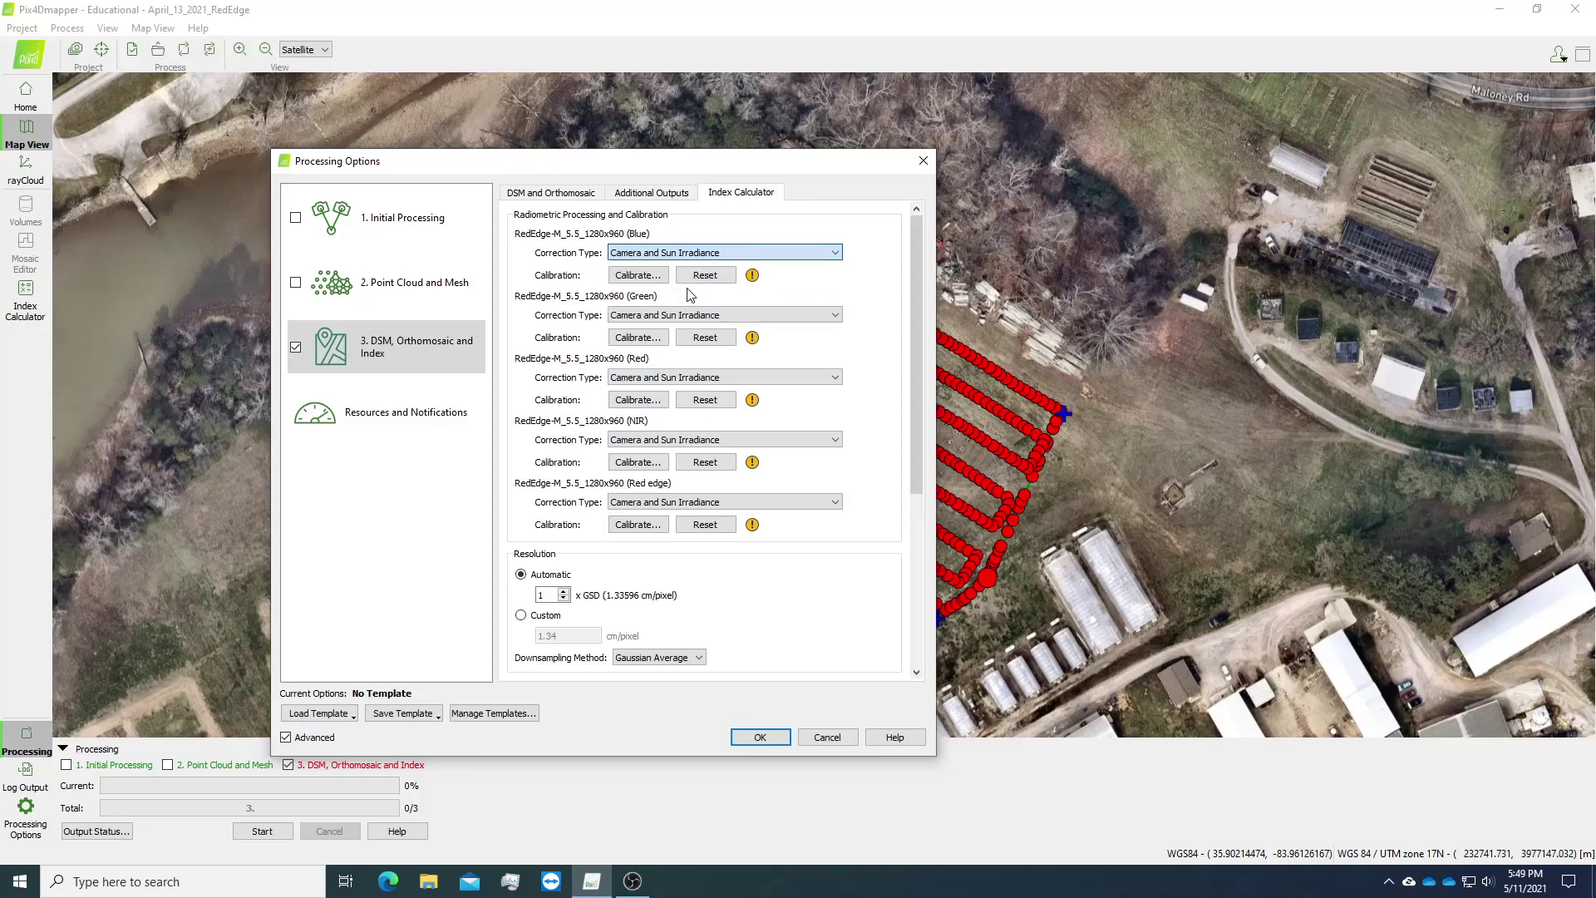
Step: Start Blue band calibration, browsing RedEdge folders 000 and 002 and loading IMG_0539_1.tif
{"action": "left_click", "coordinate": [634, 277]}
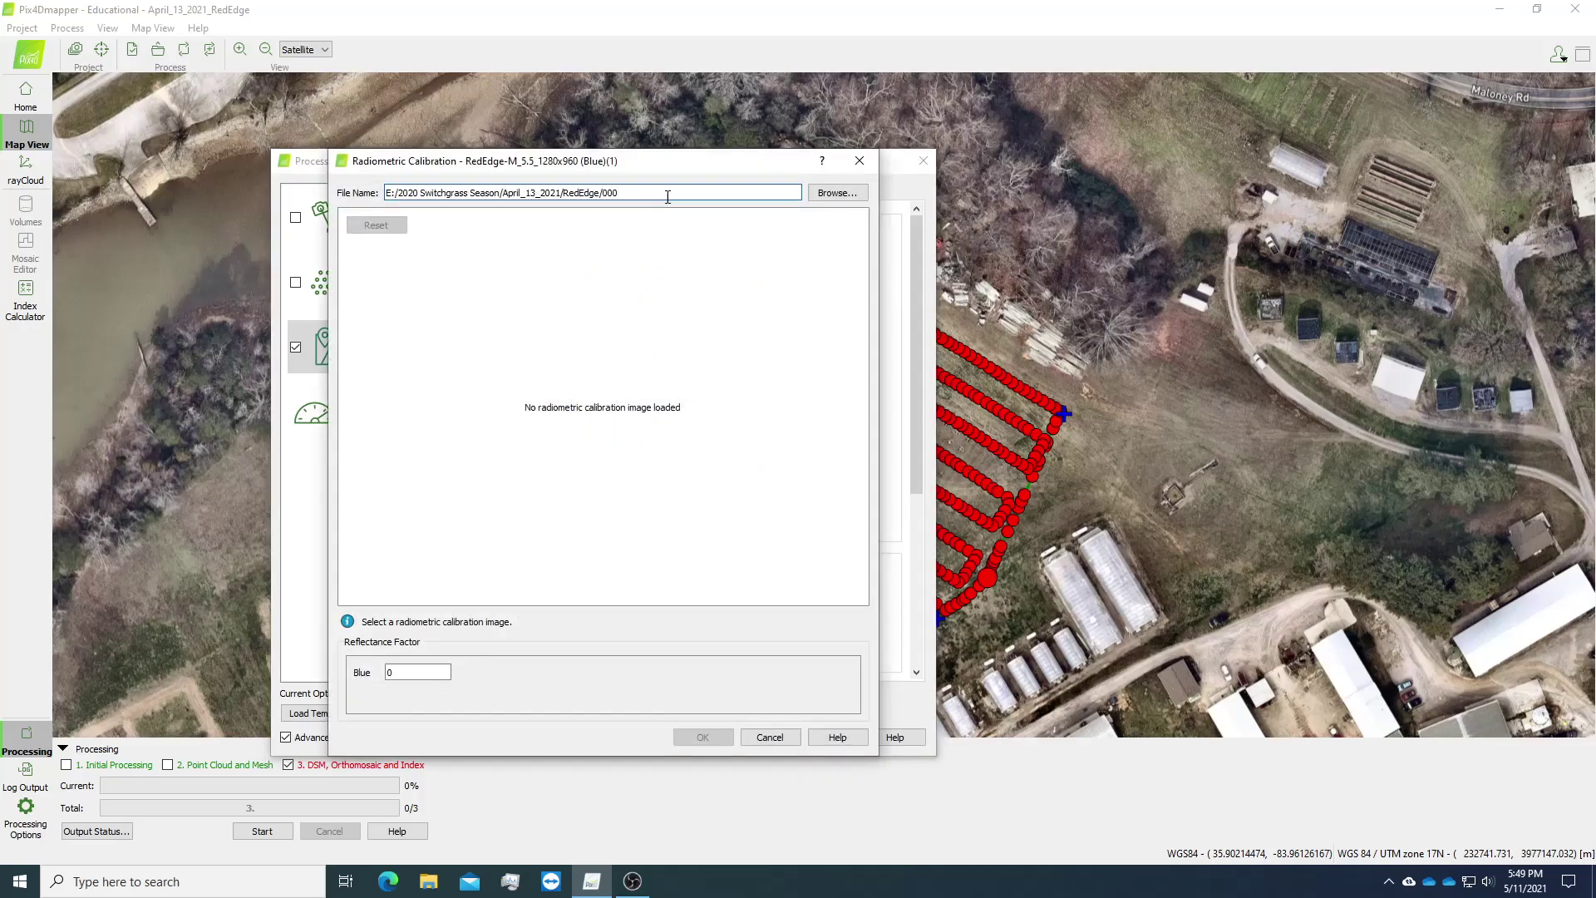
{"action": "left_click", "coordinate": [821, 196]}
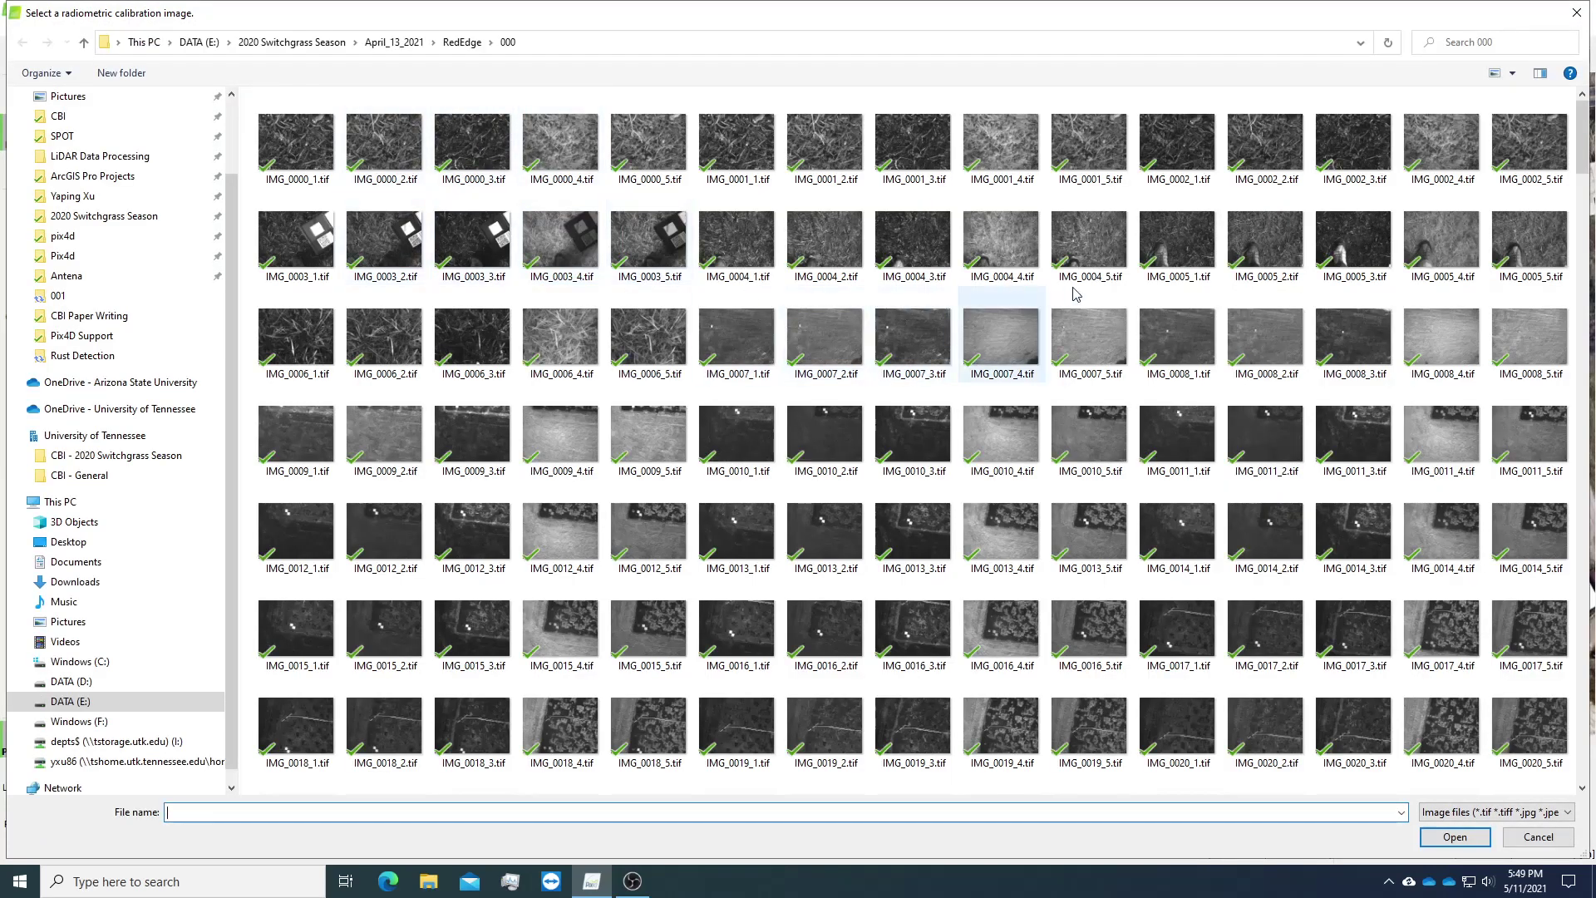
{"action": "left_click", "coordinate": [328, 250]}
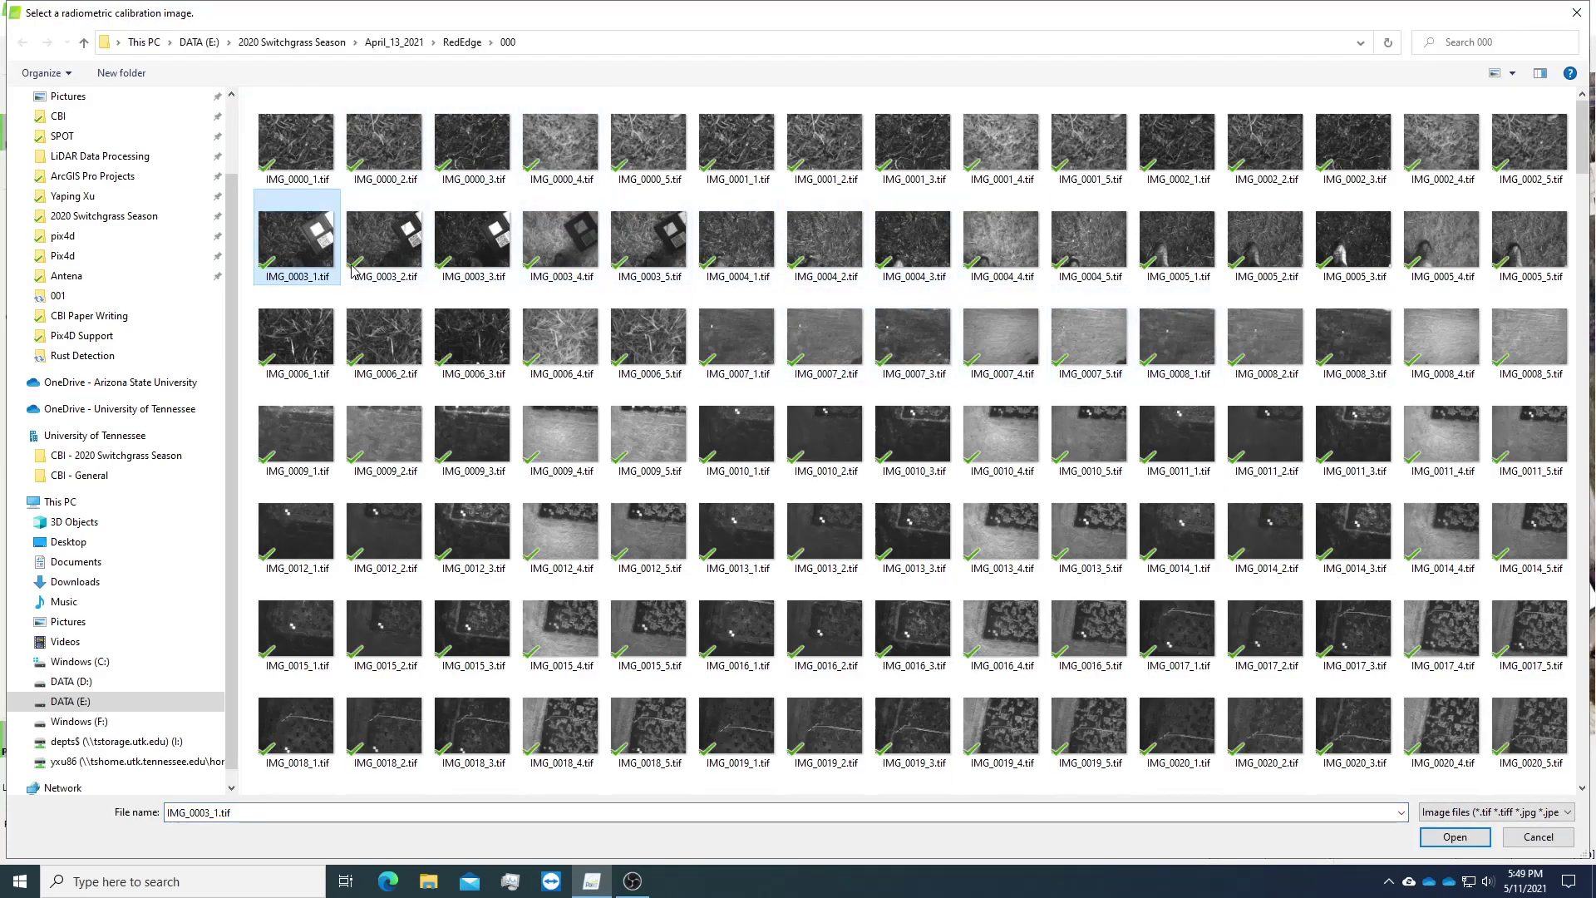
{"action": "left_click", "coordinate": [564, 259]}
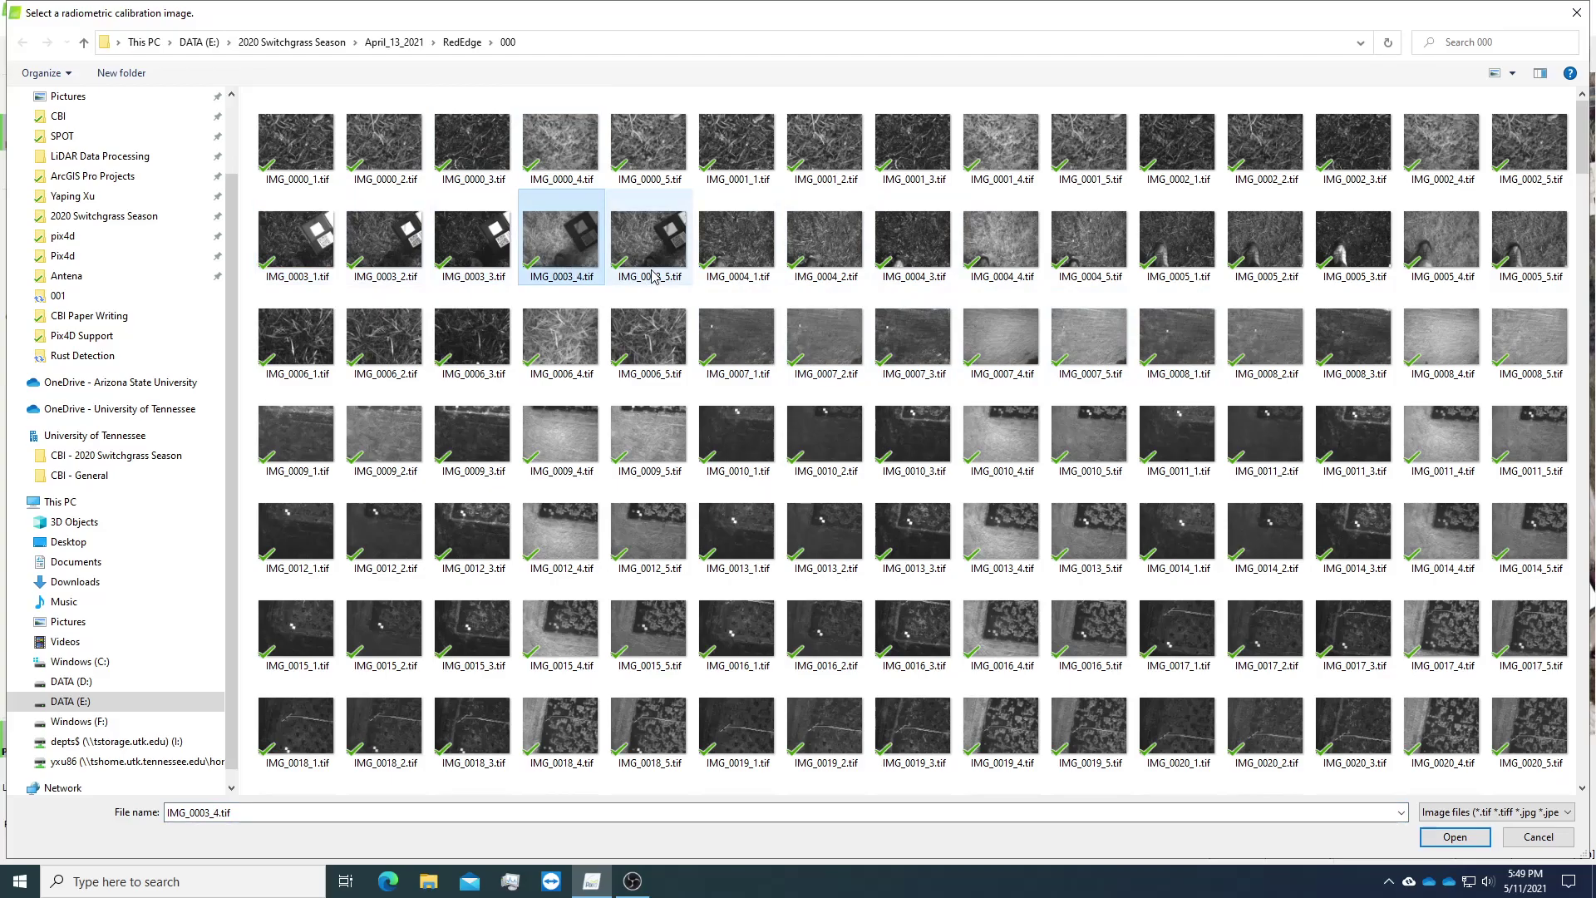
{"action": "left_click", "coordinate": [466, 43]}
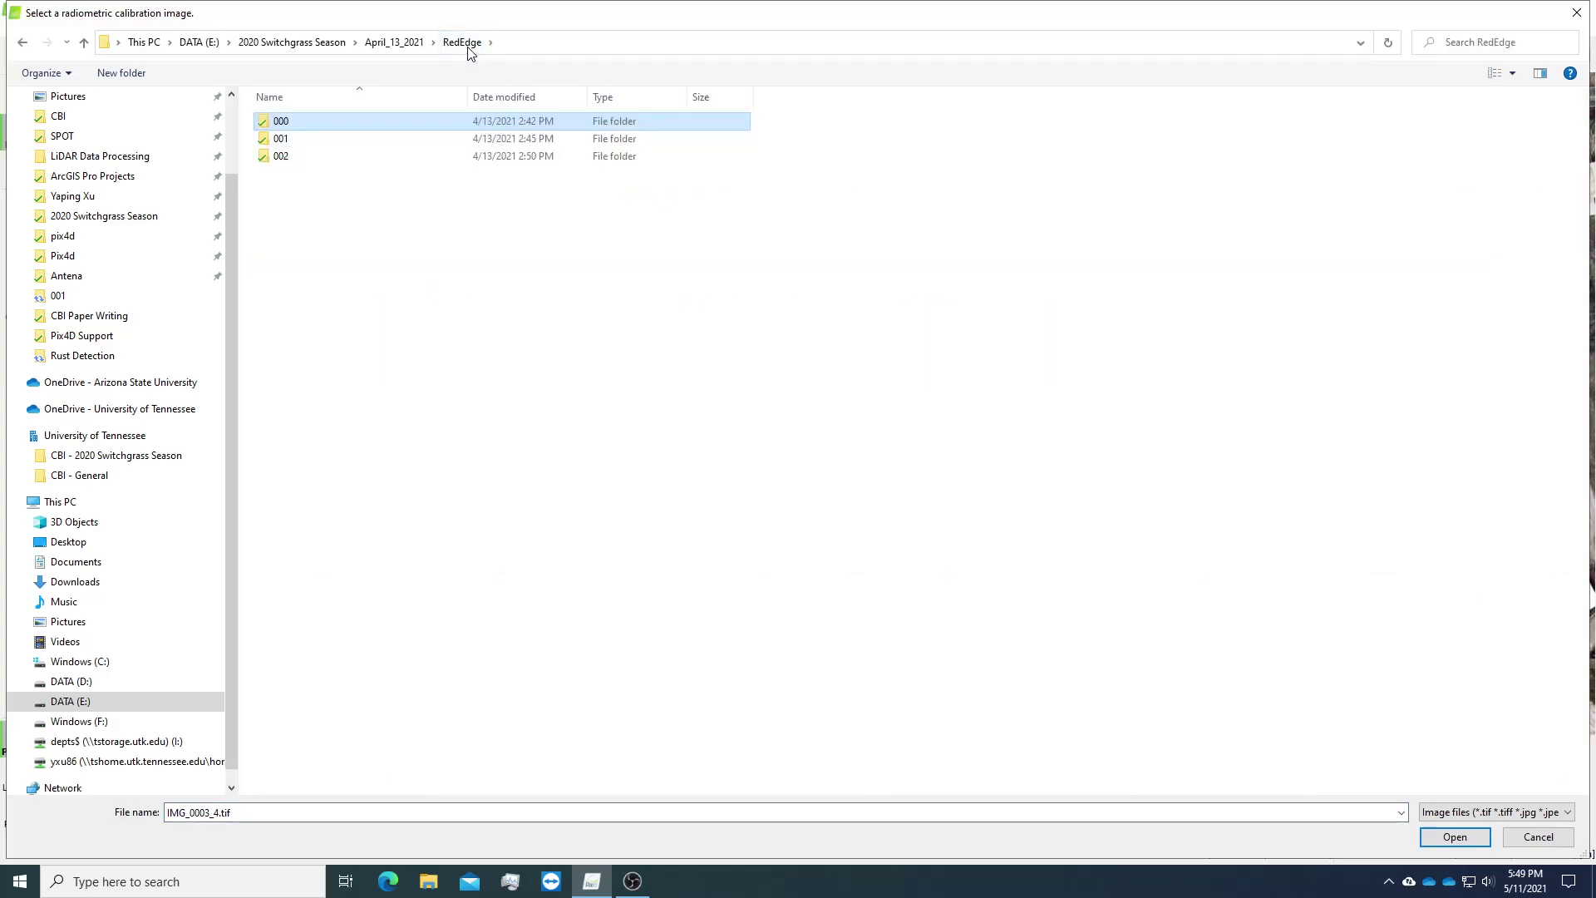
{"action": "double_click", "coordinate": [399, 128]}
{"action": "left_click", "coordinate": [318, 255]}
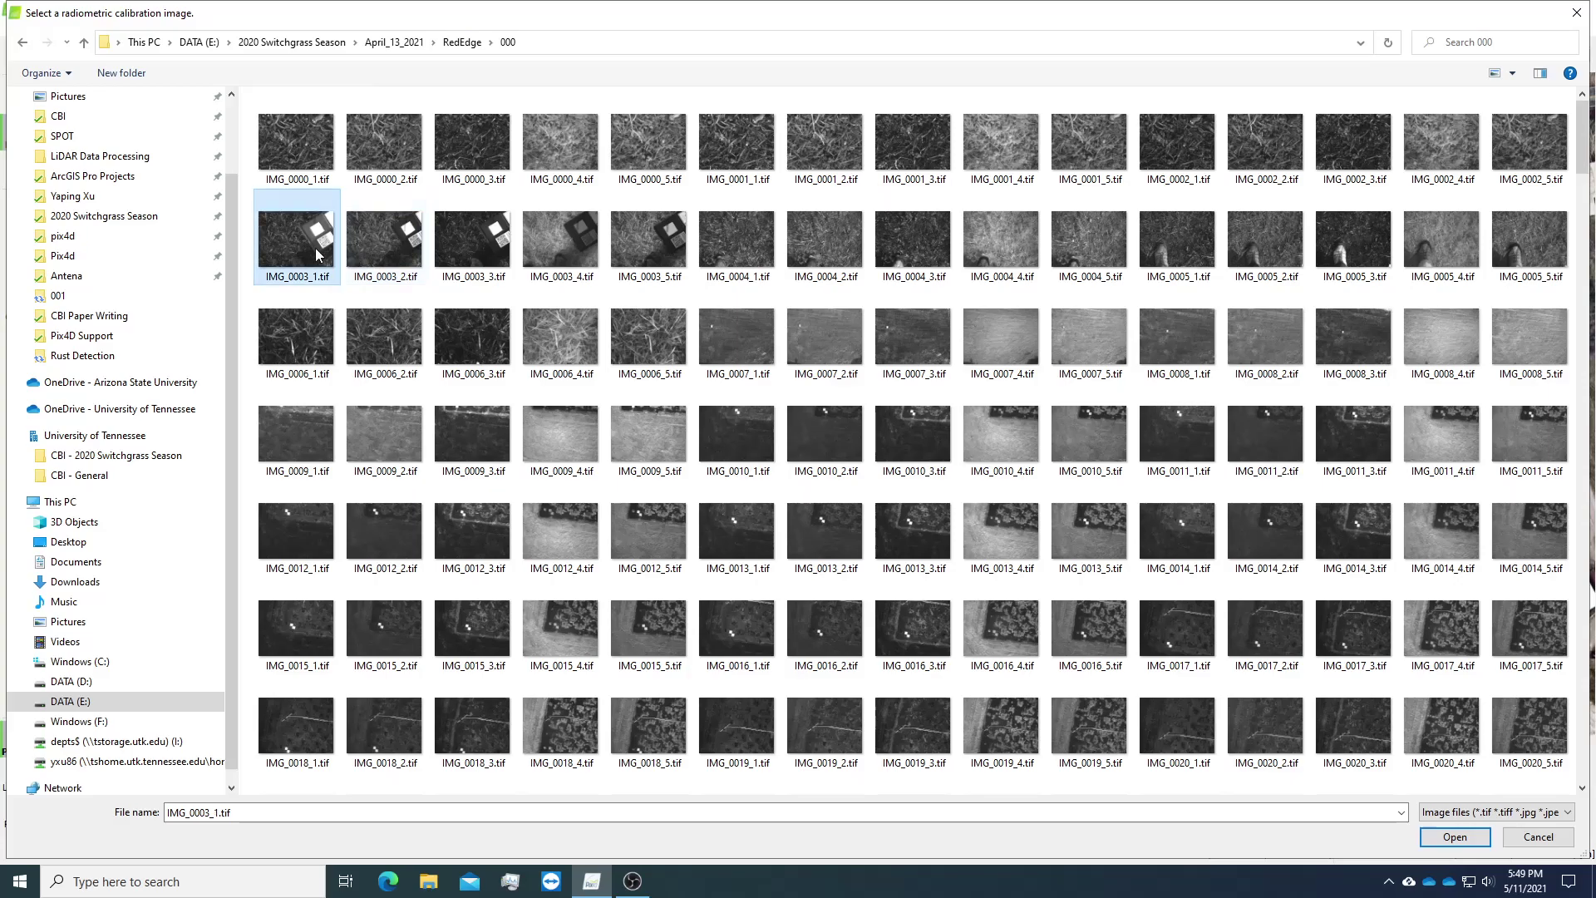
{"action": "left_click", "coordinate": [462, 43]}
{"action": "left_click", "coordinate": [318, 158]}
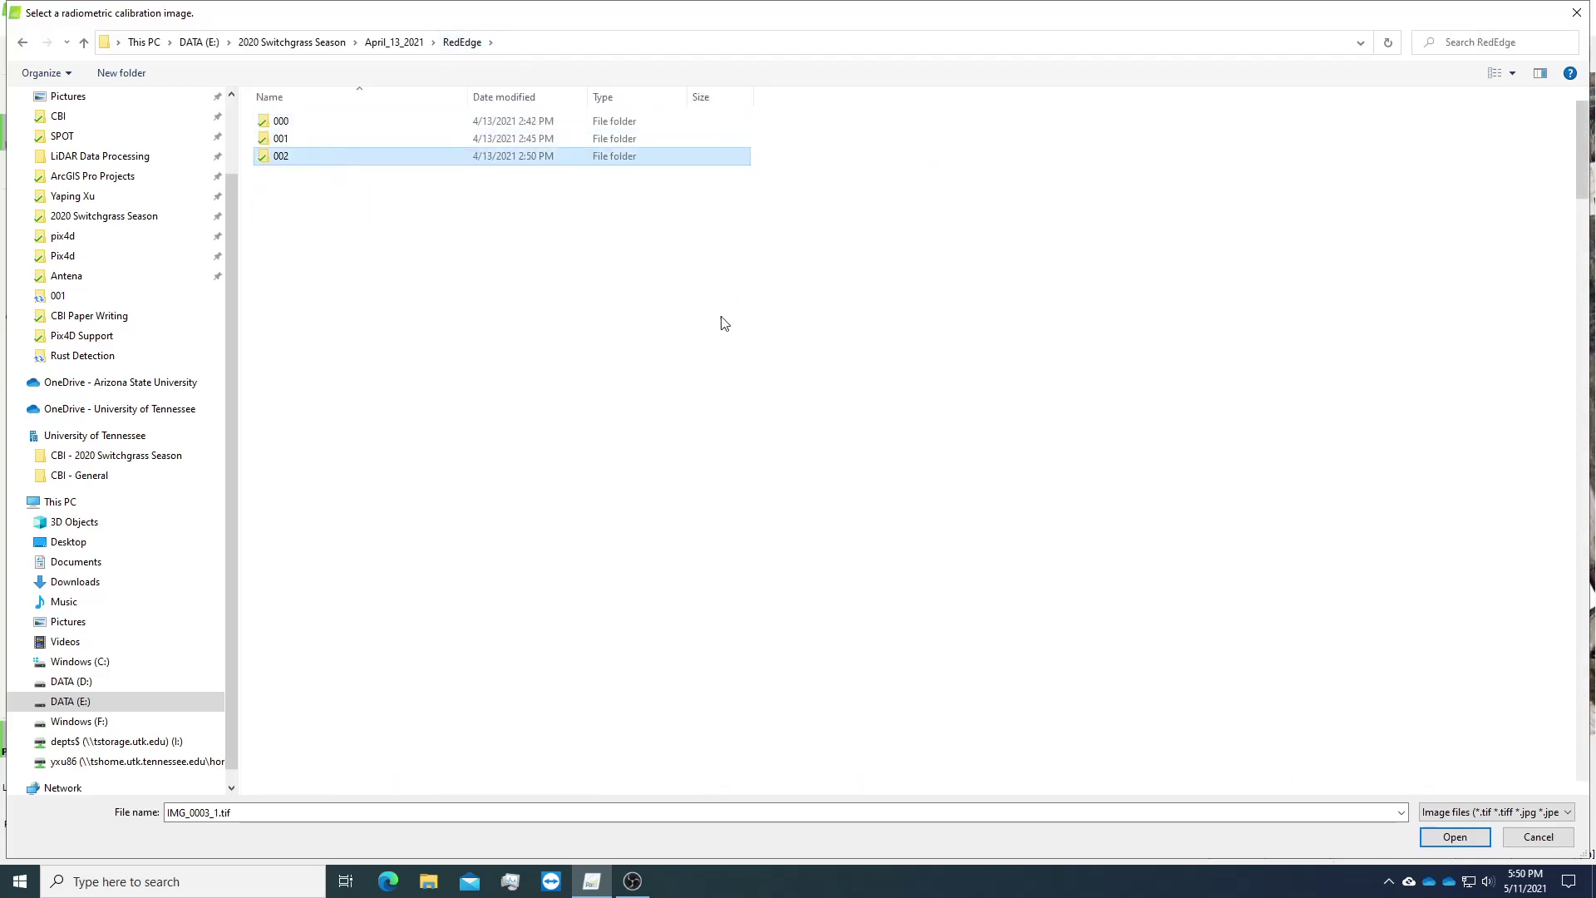
{"action": "key", "text": "Return"}
{"action": "left_click_drag", "start_coordinate": [1583, 150], "coordinate": [1582, 784]}
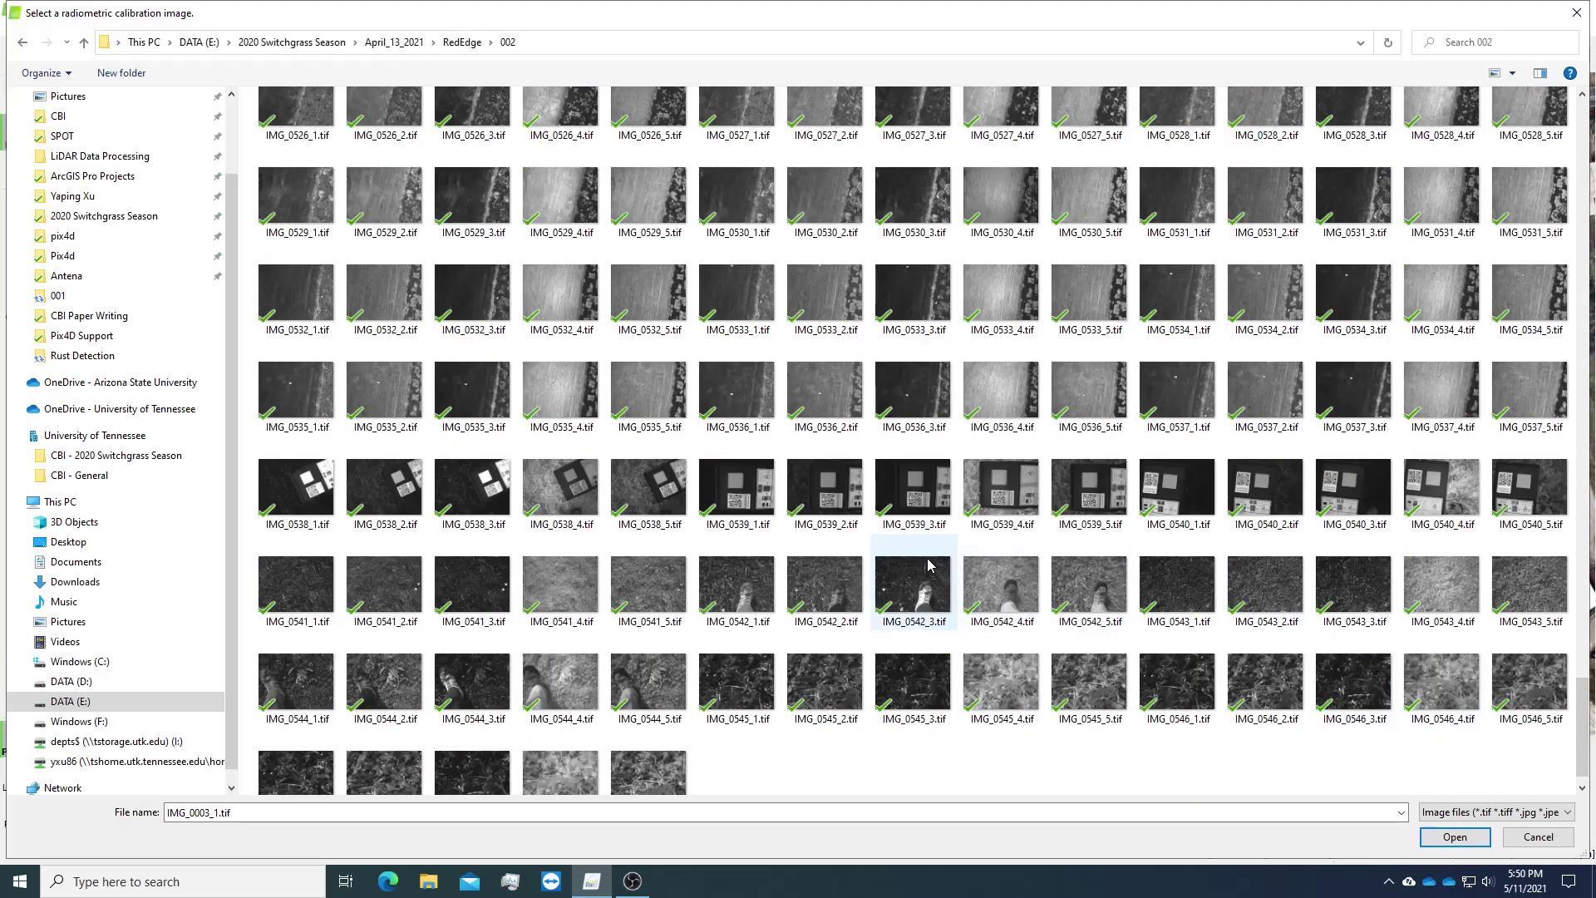
{"action": "left_click", "coordinate": [753, 517]}
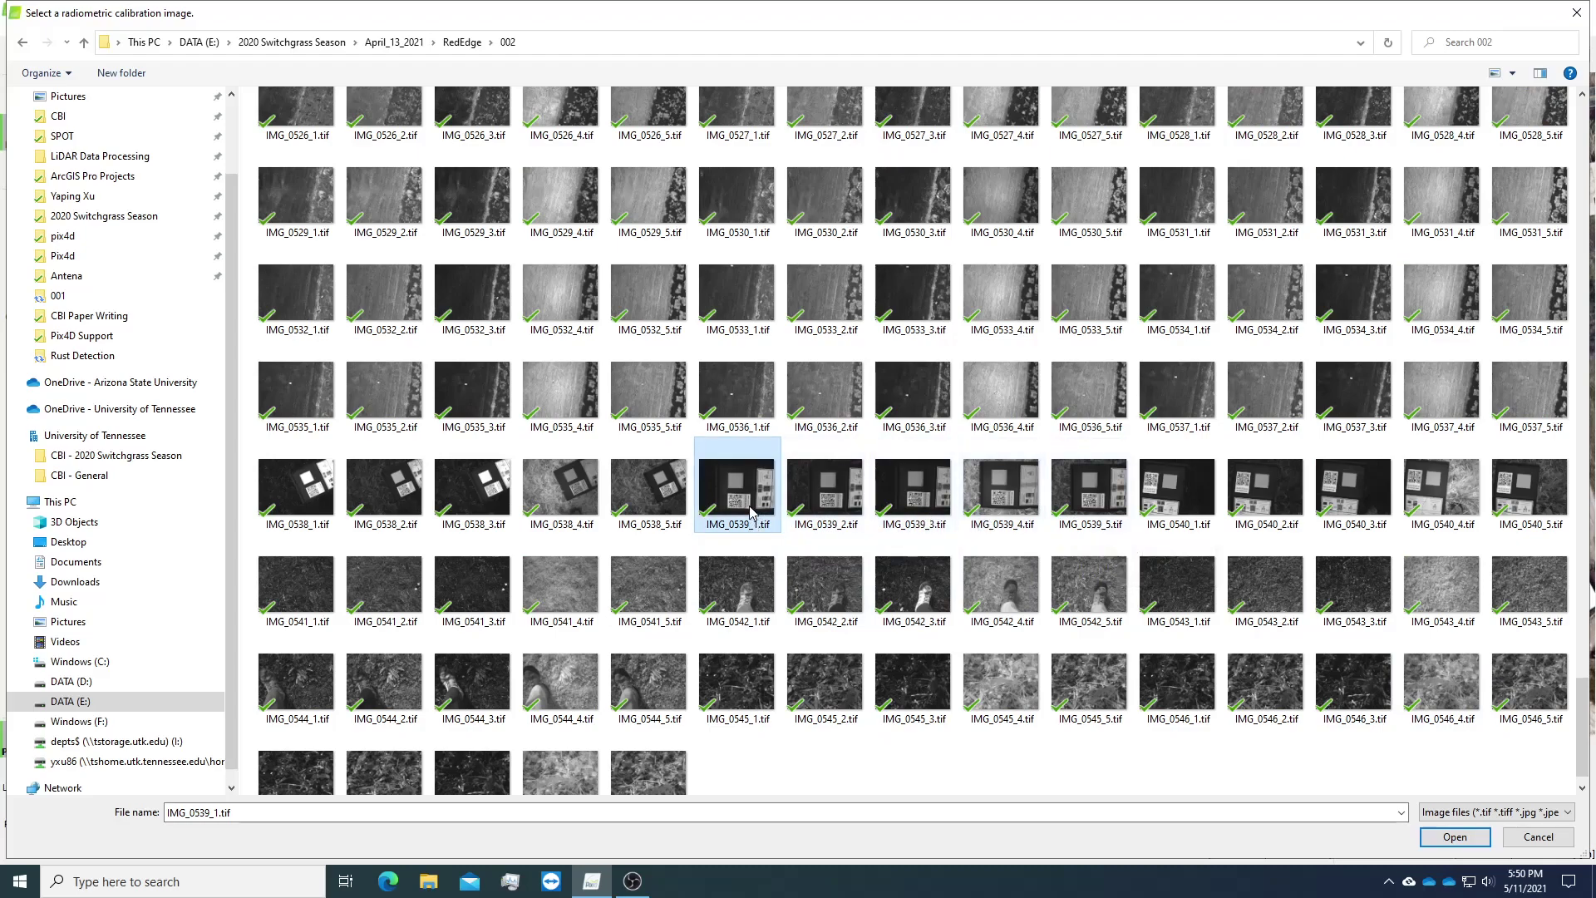
{"action": "double_click", "coordinate": [752, 512]}
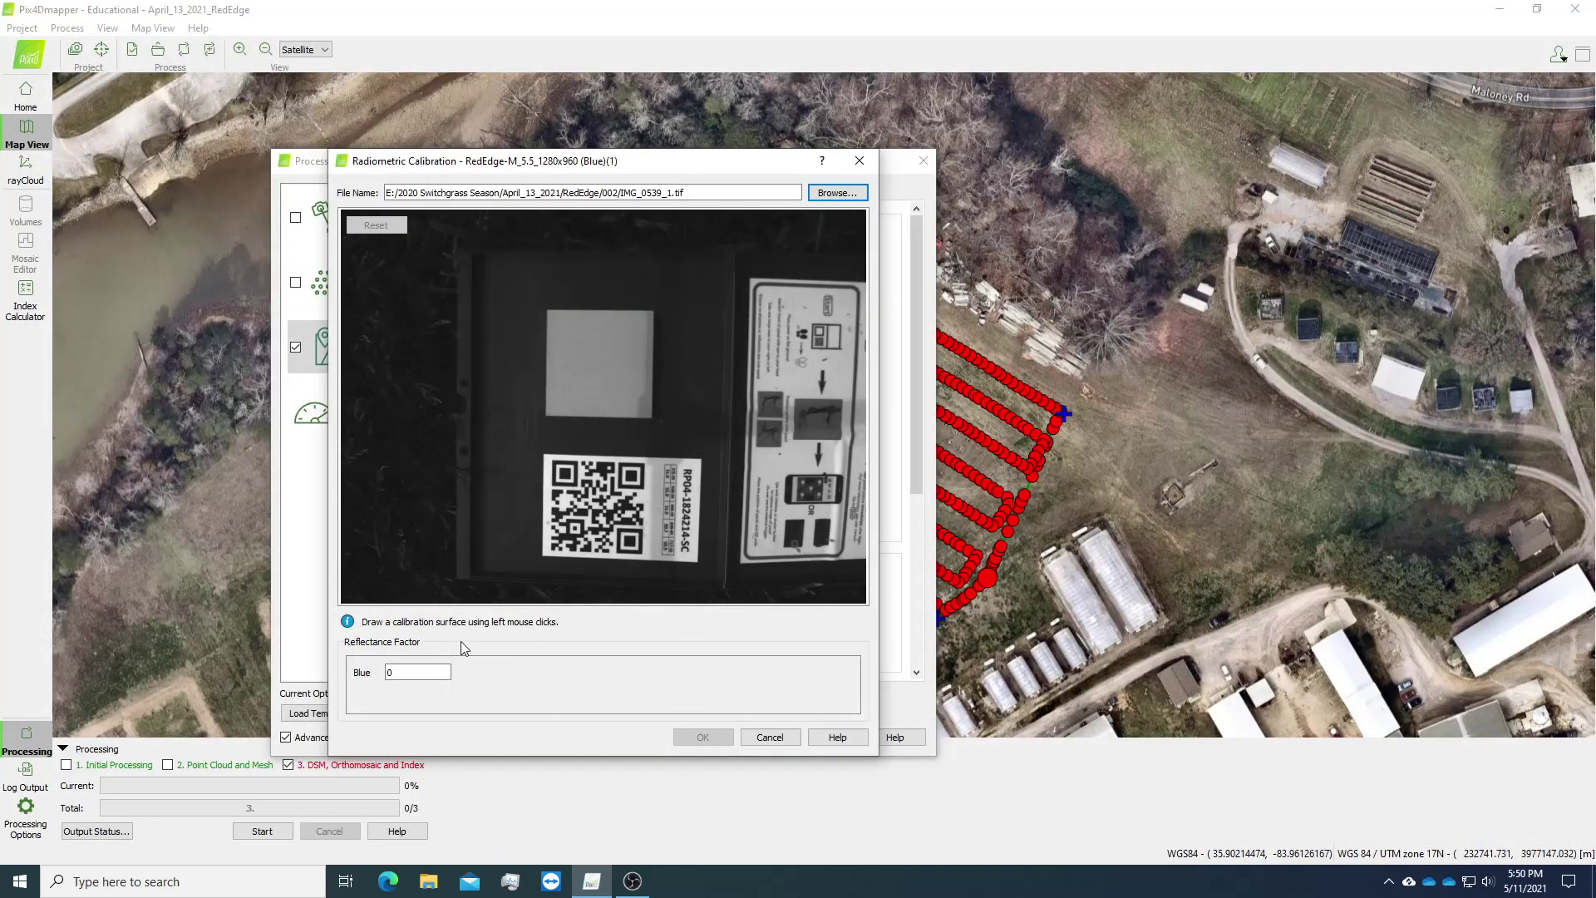
Step: Replace it with IMG_0540_1.tif, keep reflectance factor 0.50825, and accept the Blue calibration
{"action": "double_click", "coordinate": [399, 672]}
{"action": "left_click", "coordinate": [837, 195]}
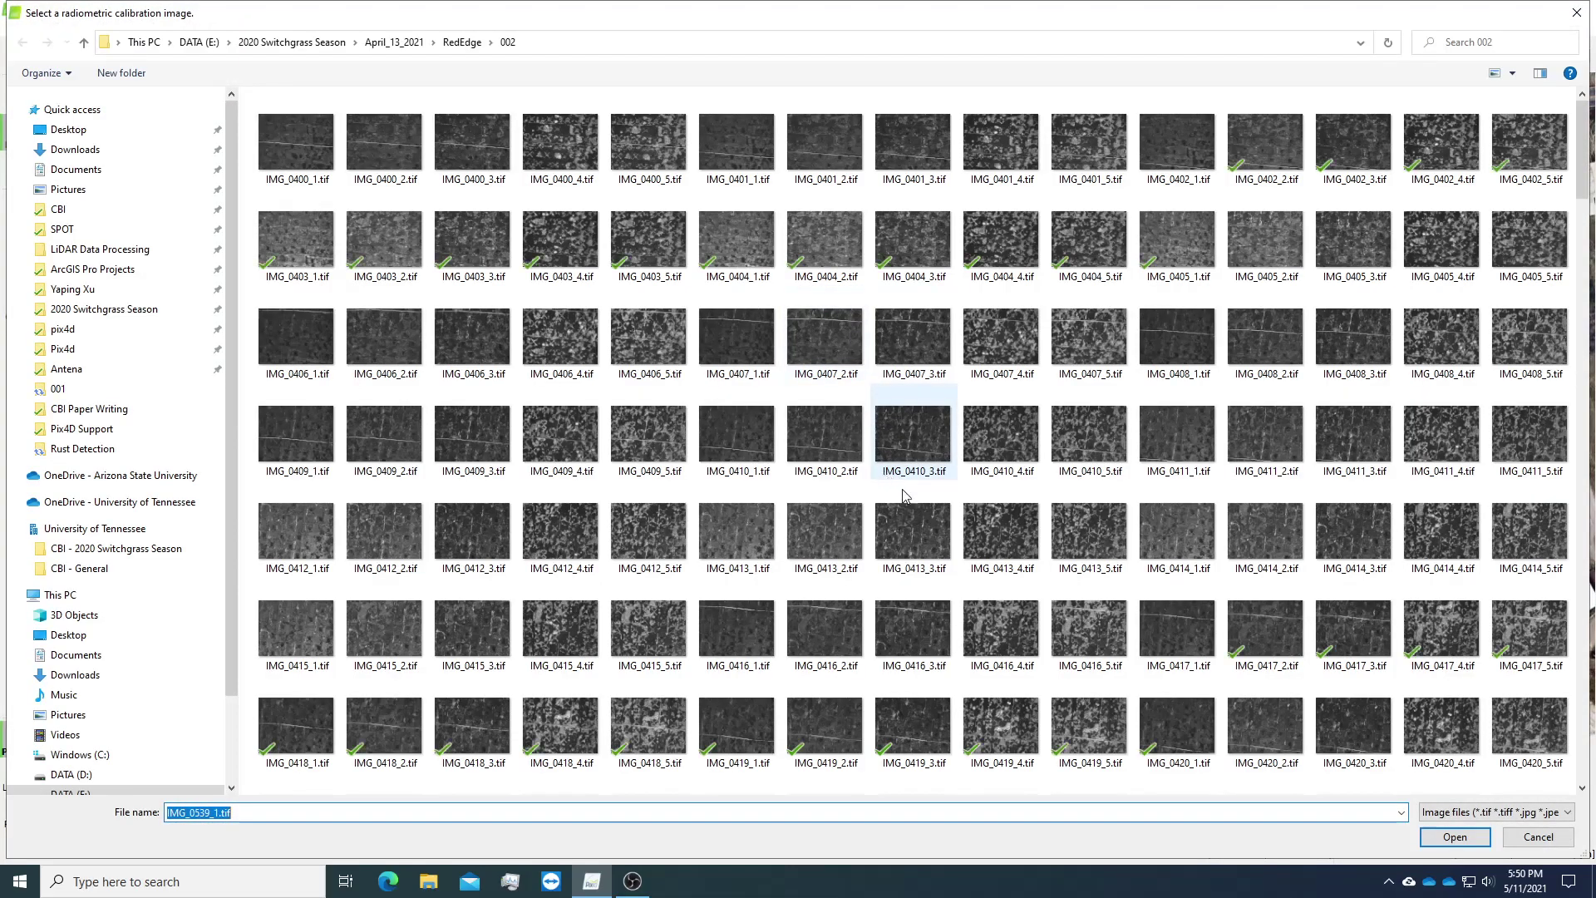
{"action": "scroll", "coordinate": [1561, 582], "scroll_direction": "down", "scroll_amount": 15}
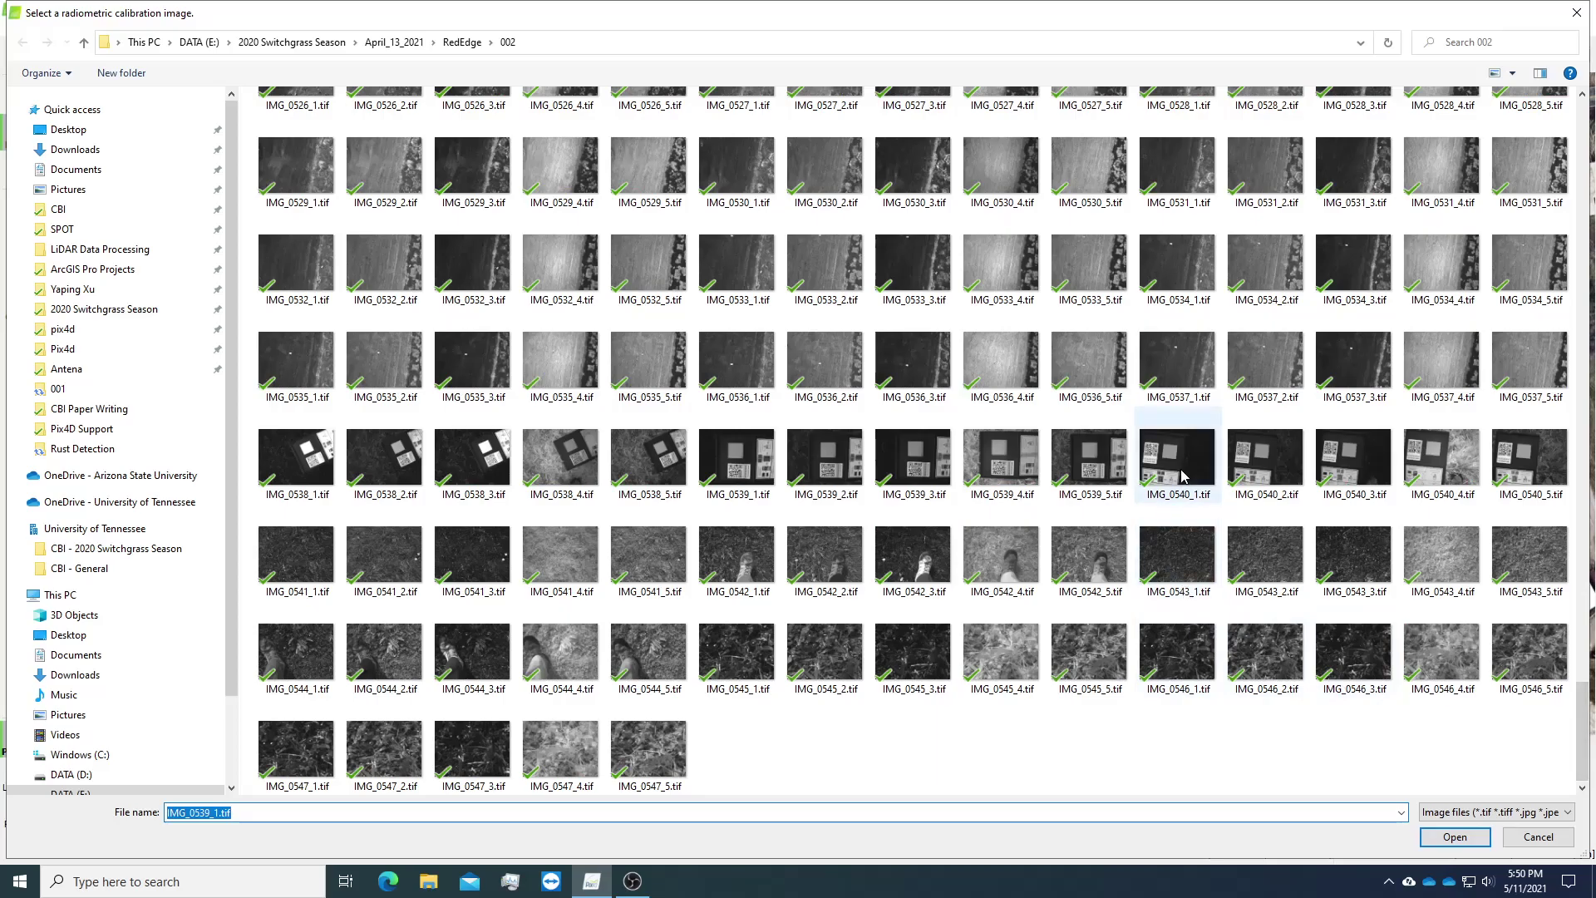
{"action": "double_click", "coordinate": [1175, 465]}
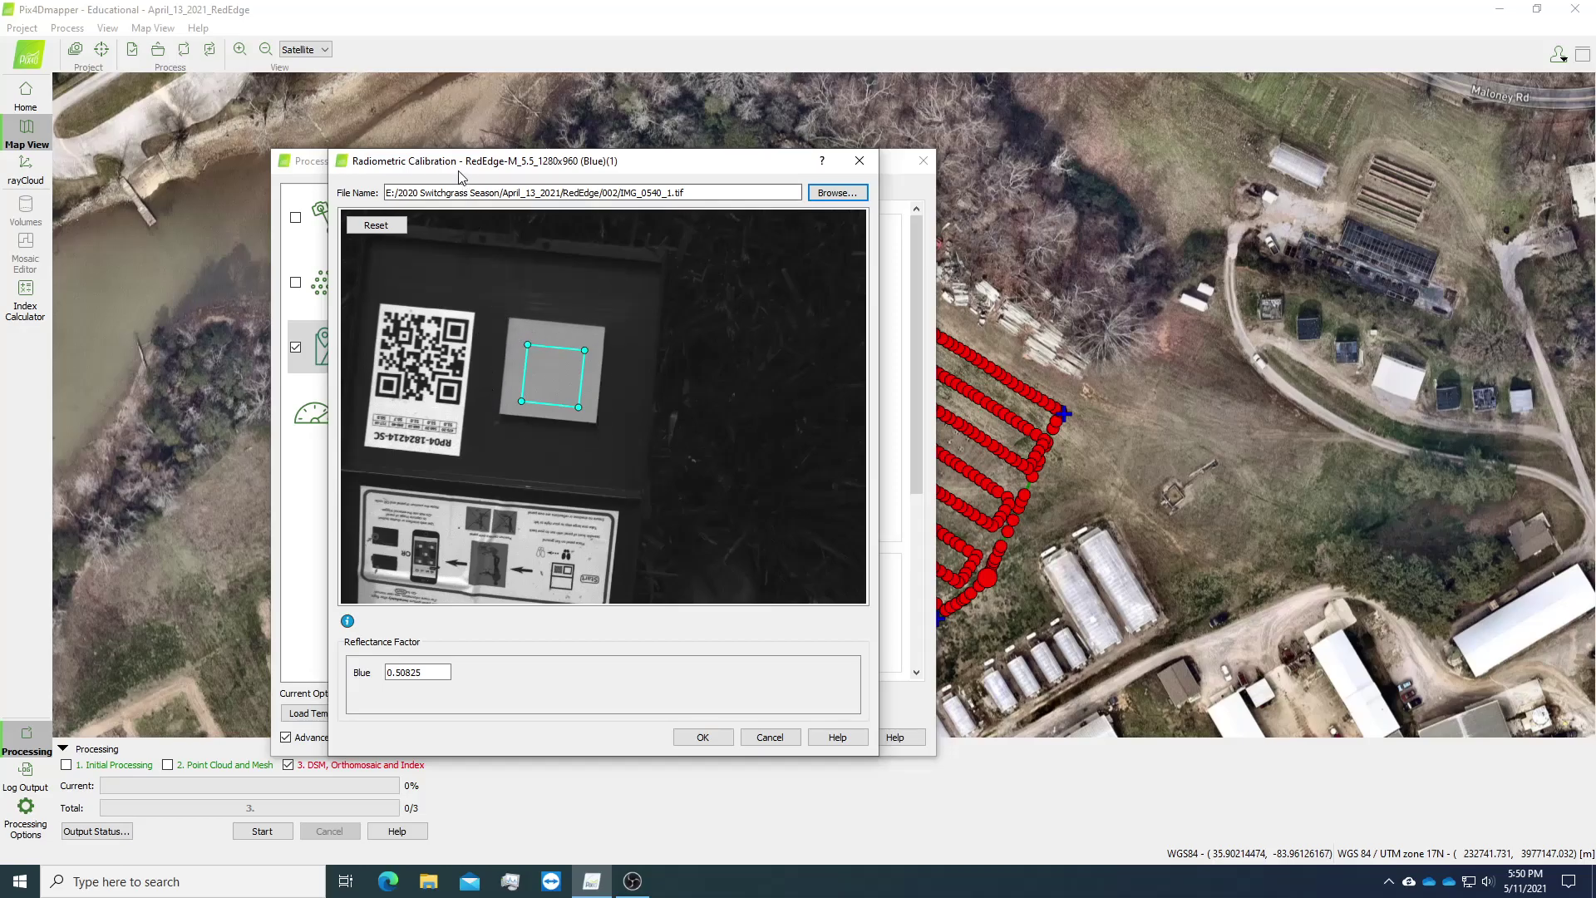
{"action": "left_click_drag", "start_coordinate": [454, 161], "coordinate": [466, 166]}
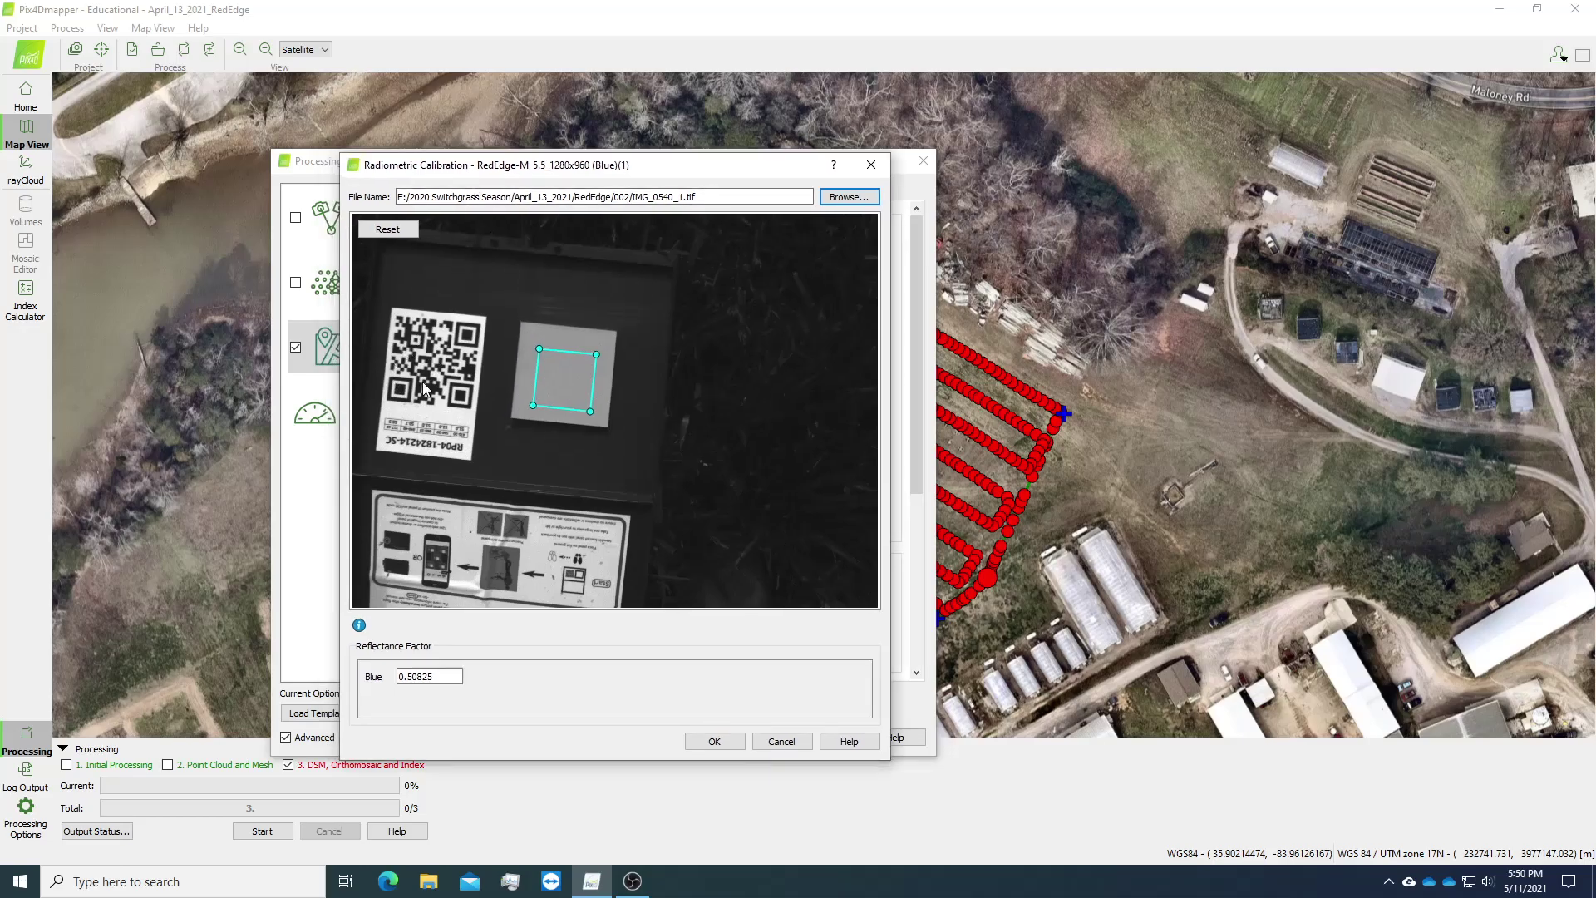
{"action": "left_click", "coordinate": [437, 677]}
{"action": "double_click", "coordinate": [438, 677]}
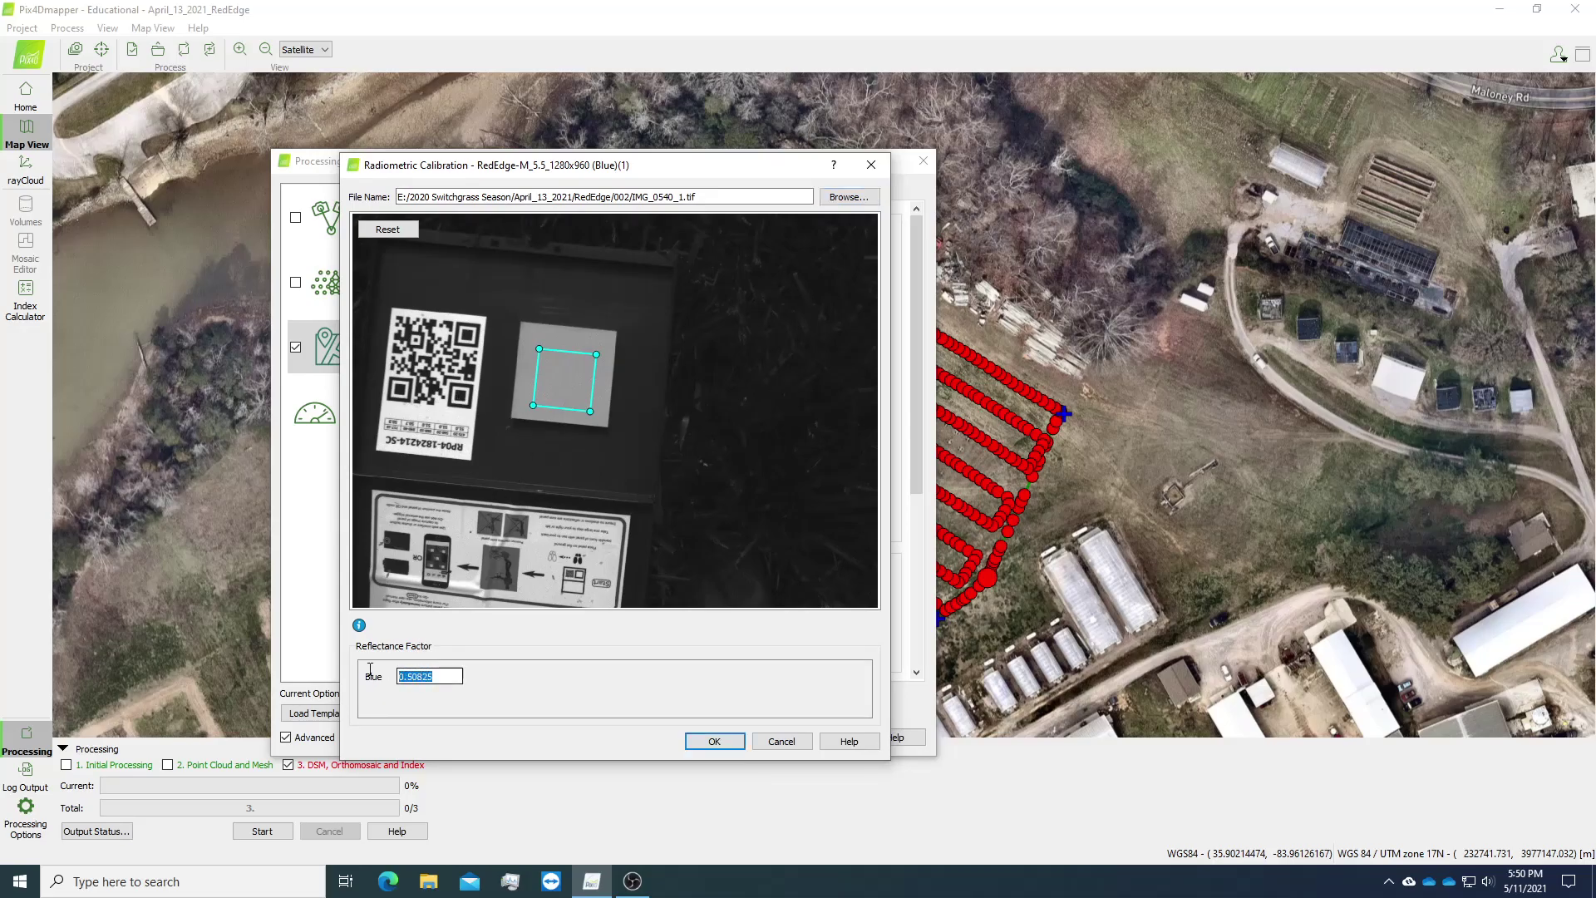
{"action": "left_click", "coordinate": [412, 678]}
{"action": "left_click", "coordinate": [714, 742]}
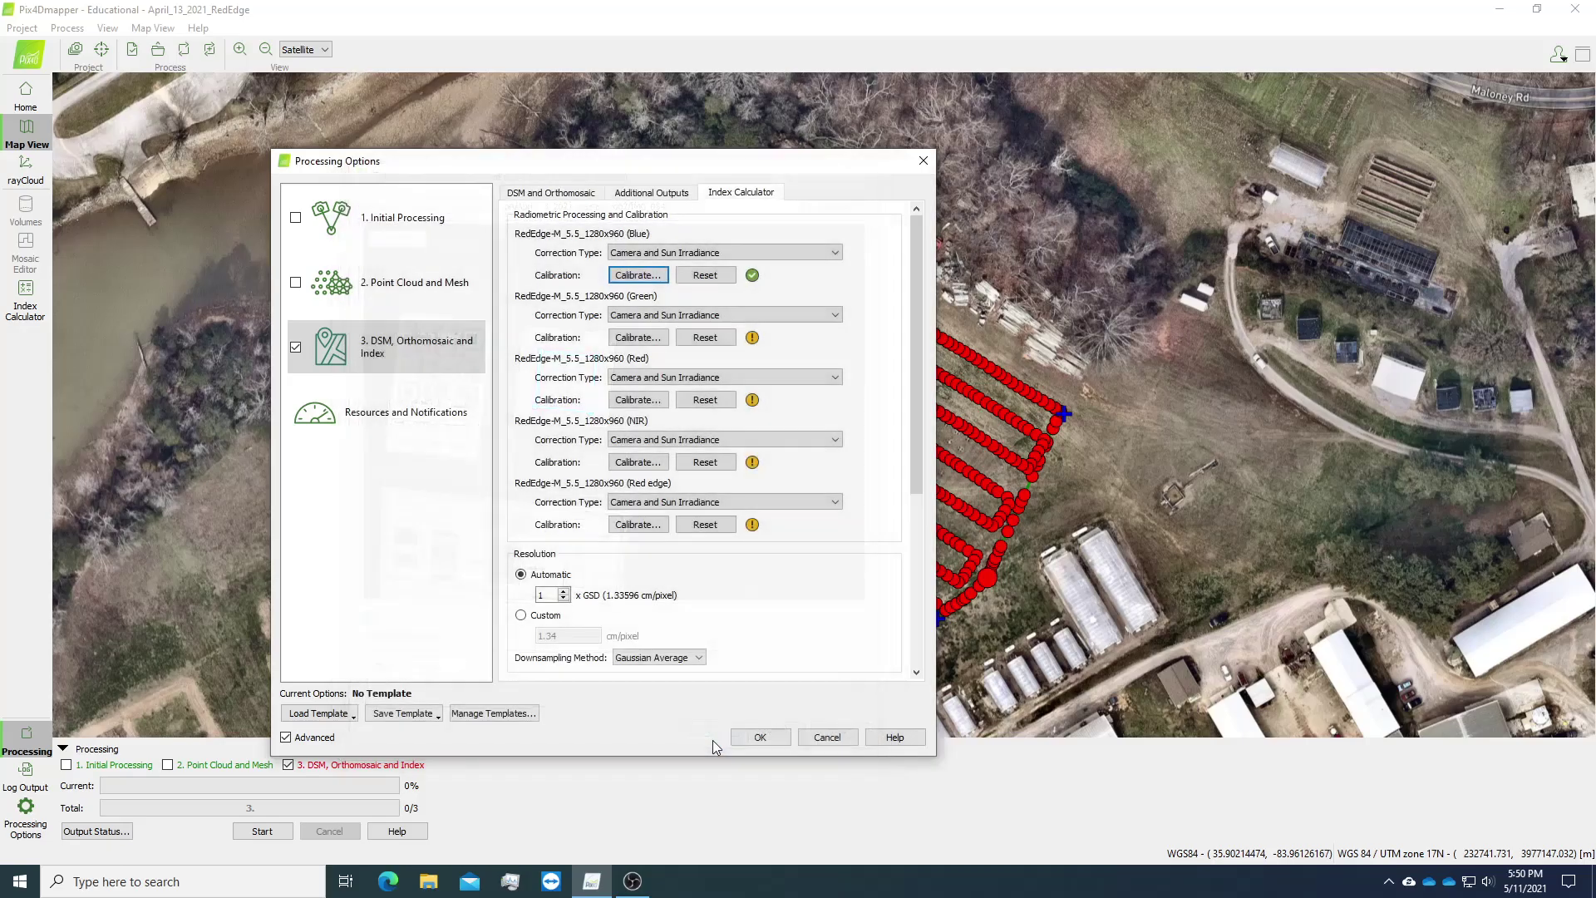
Step: Calibrate the Green band with panel image IMG_0540_2.tif from folder 002
{"action": "left_click", "coordinate": [629, 338]}
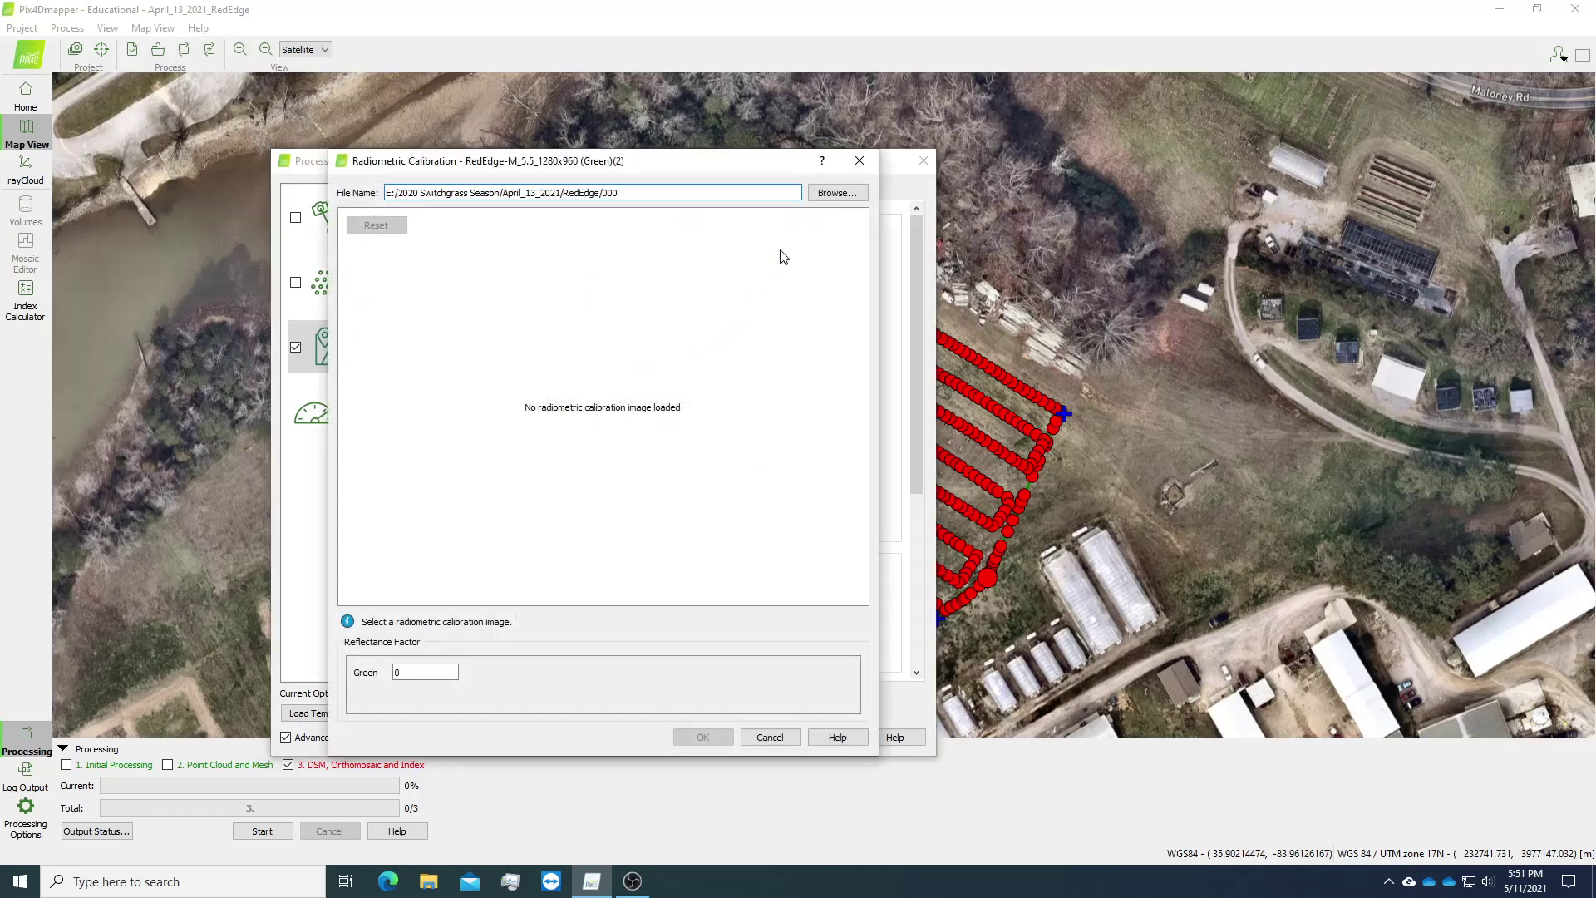
{"action": "left_click", "coordinate": [829, 199]}
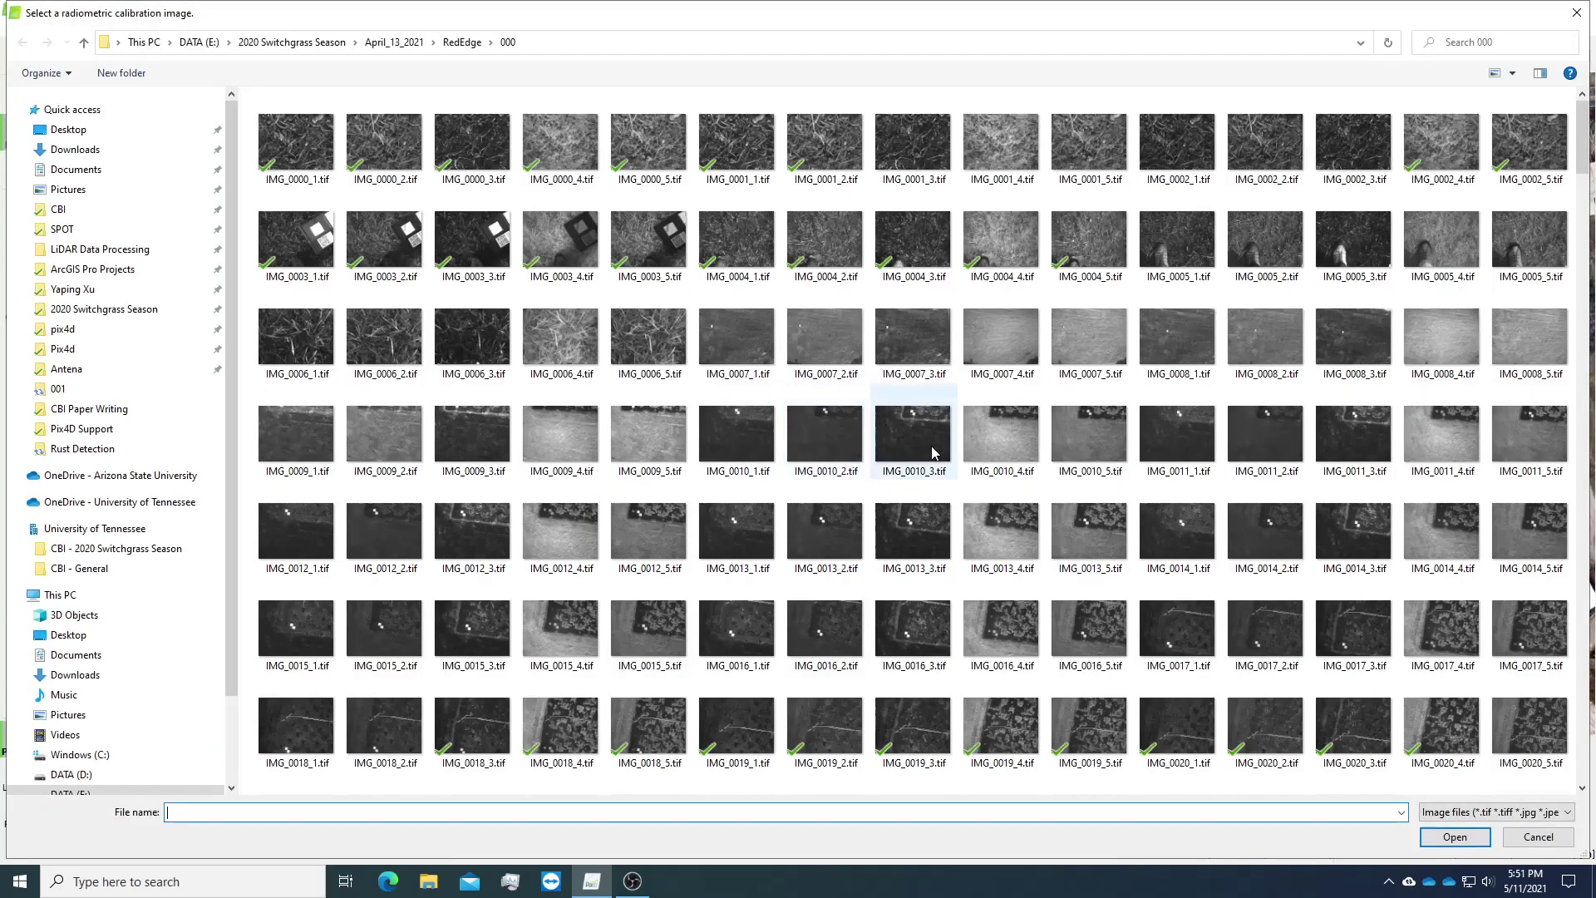
{"action": "left_click", "coordinate": [464, 42]}
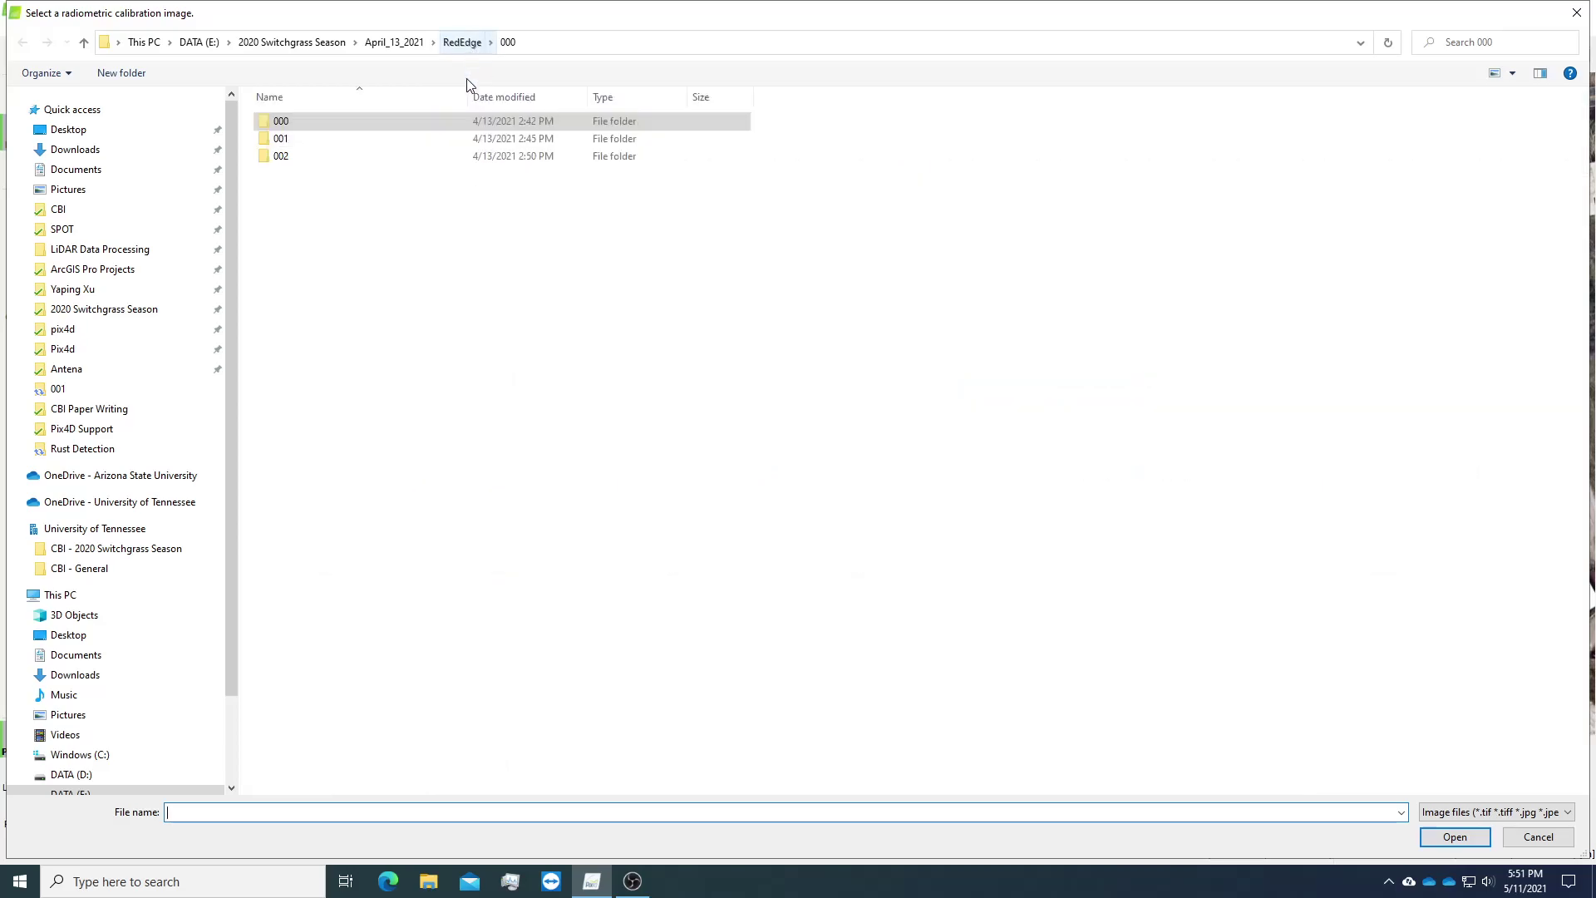
{"action": "double_click", "coordinate": [359, 158]}
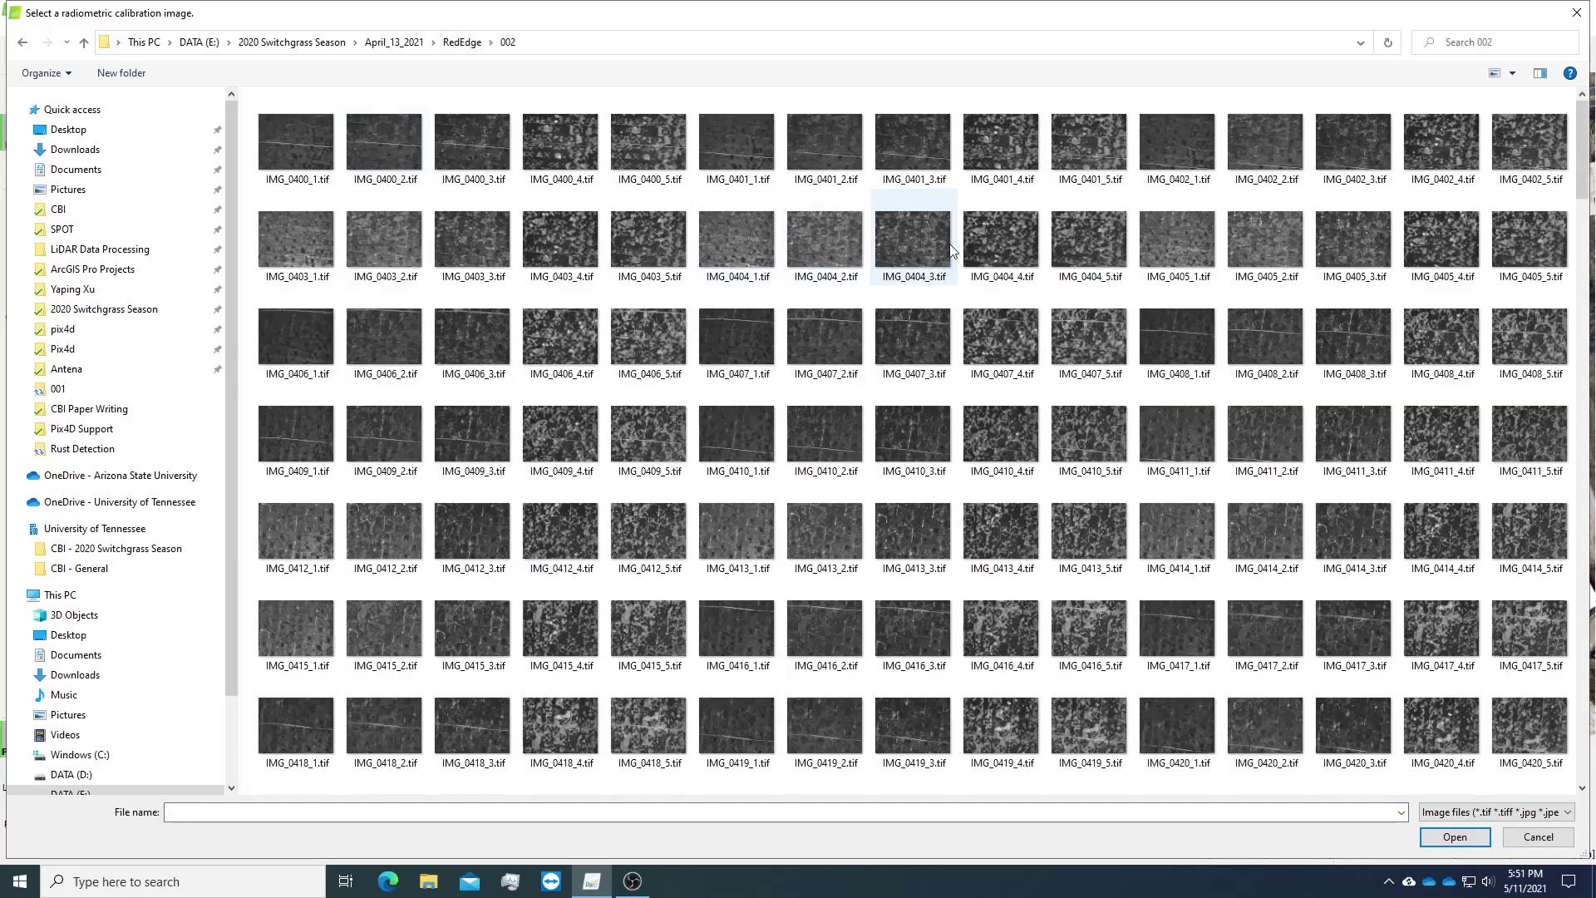
{"action": "left_click_drag", "start_coordinate": [1582, 193], "coordinate": [1570, 775]}
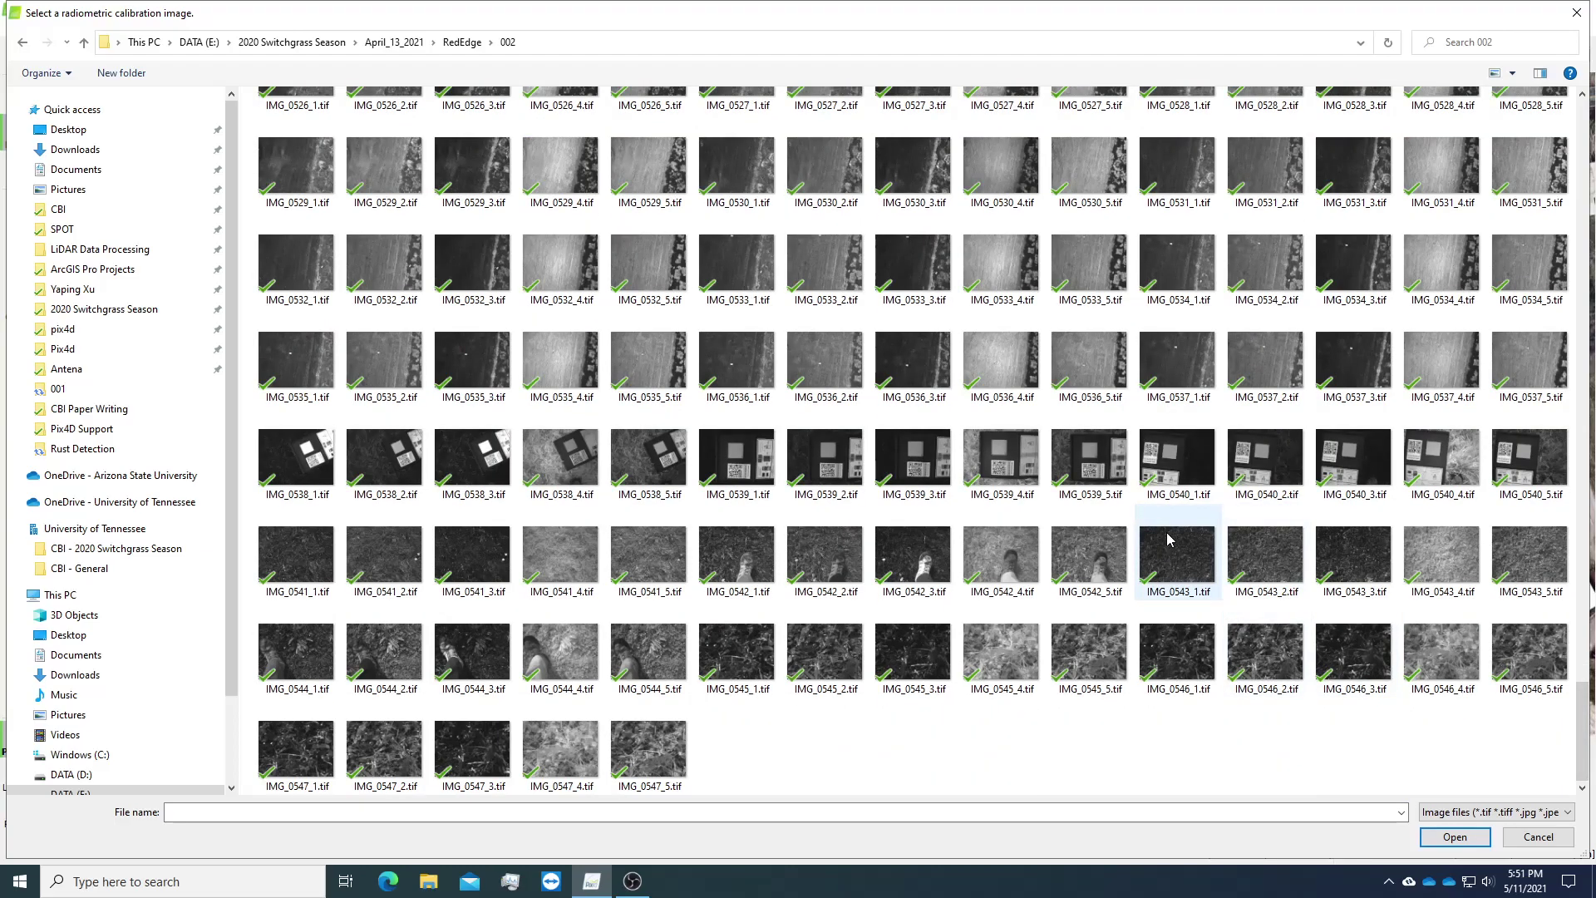
{"action": "double_click", "coordinate": [1276, 474]}
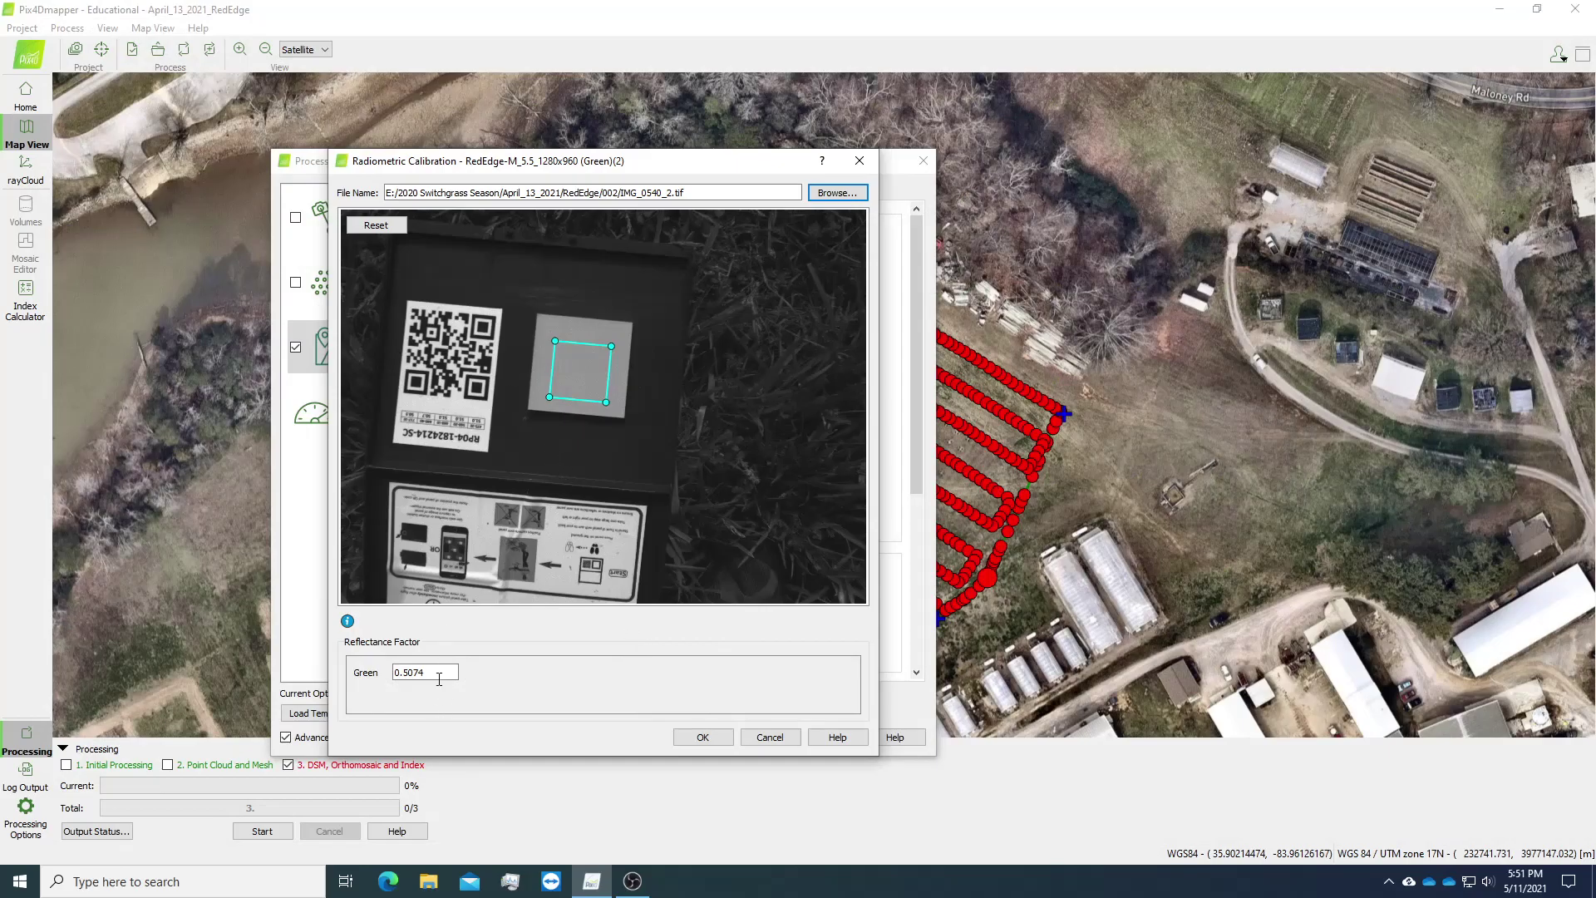
{"action": "left_click", "coordinate": [709, 741]}
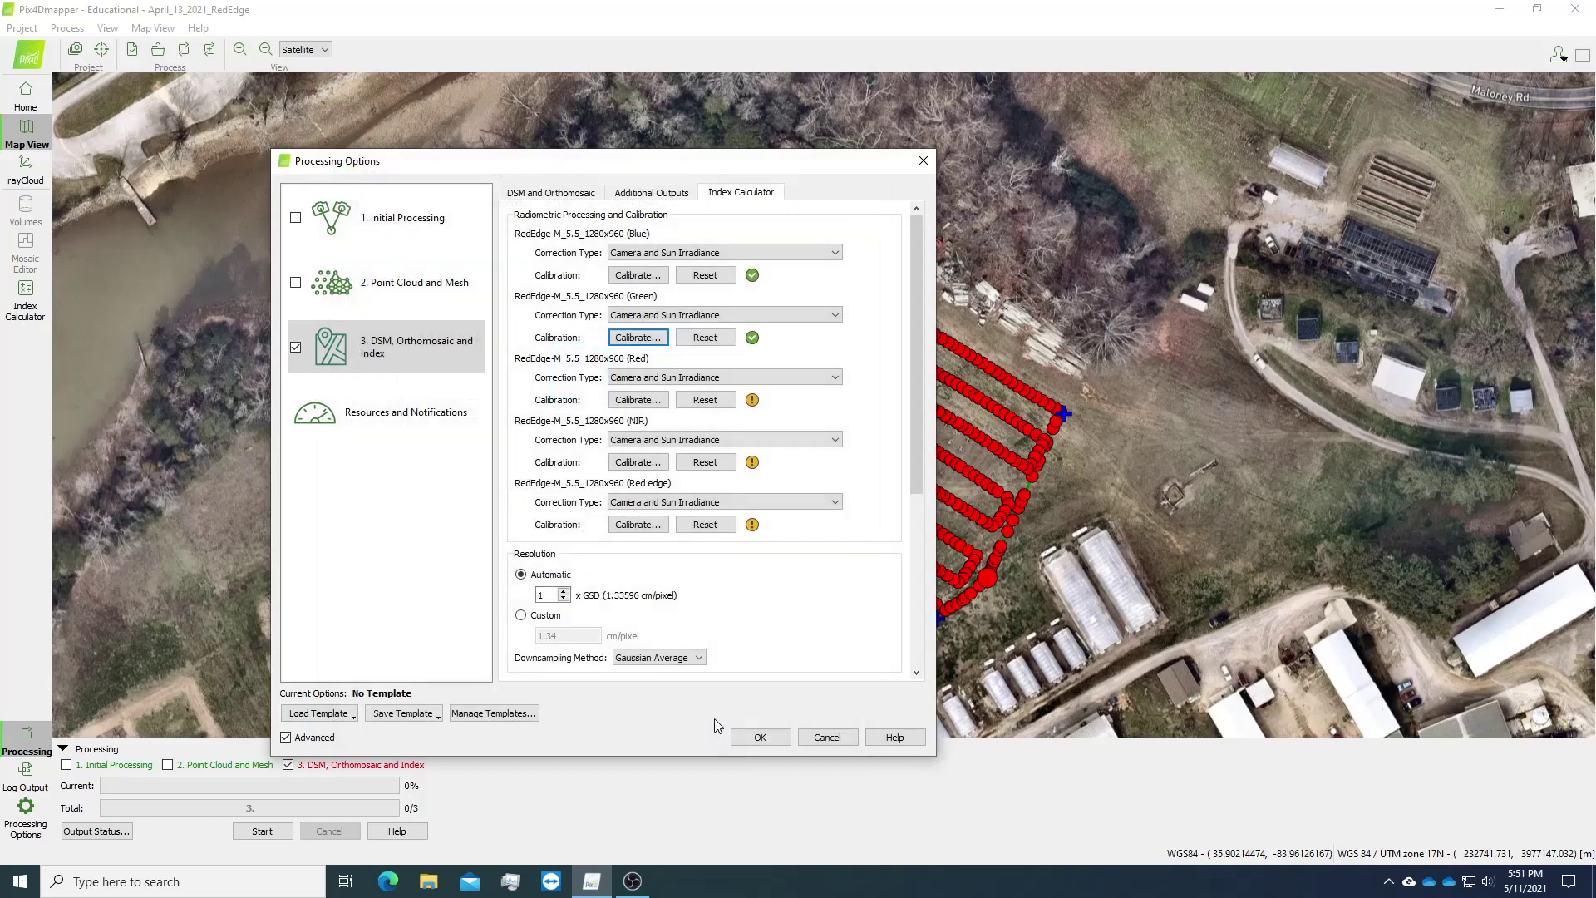
Step: Calibrate the Red band with panel image IMG_0540_3.tif from folder 002
{"action": "left_click", "coordinate": [651, 407]}
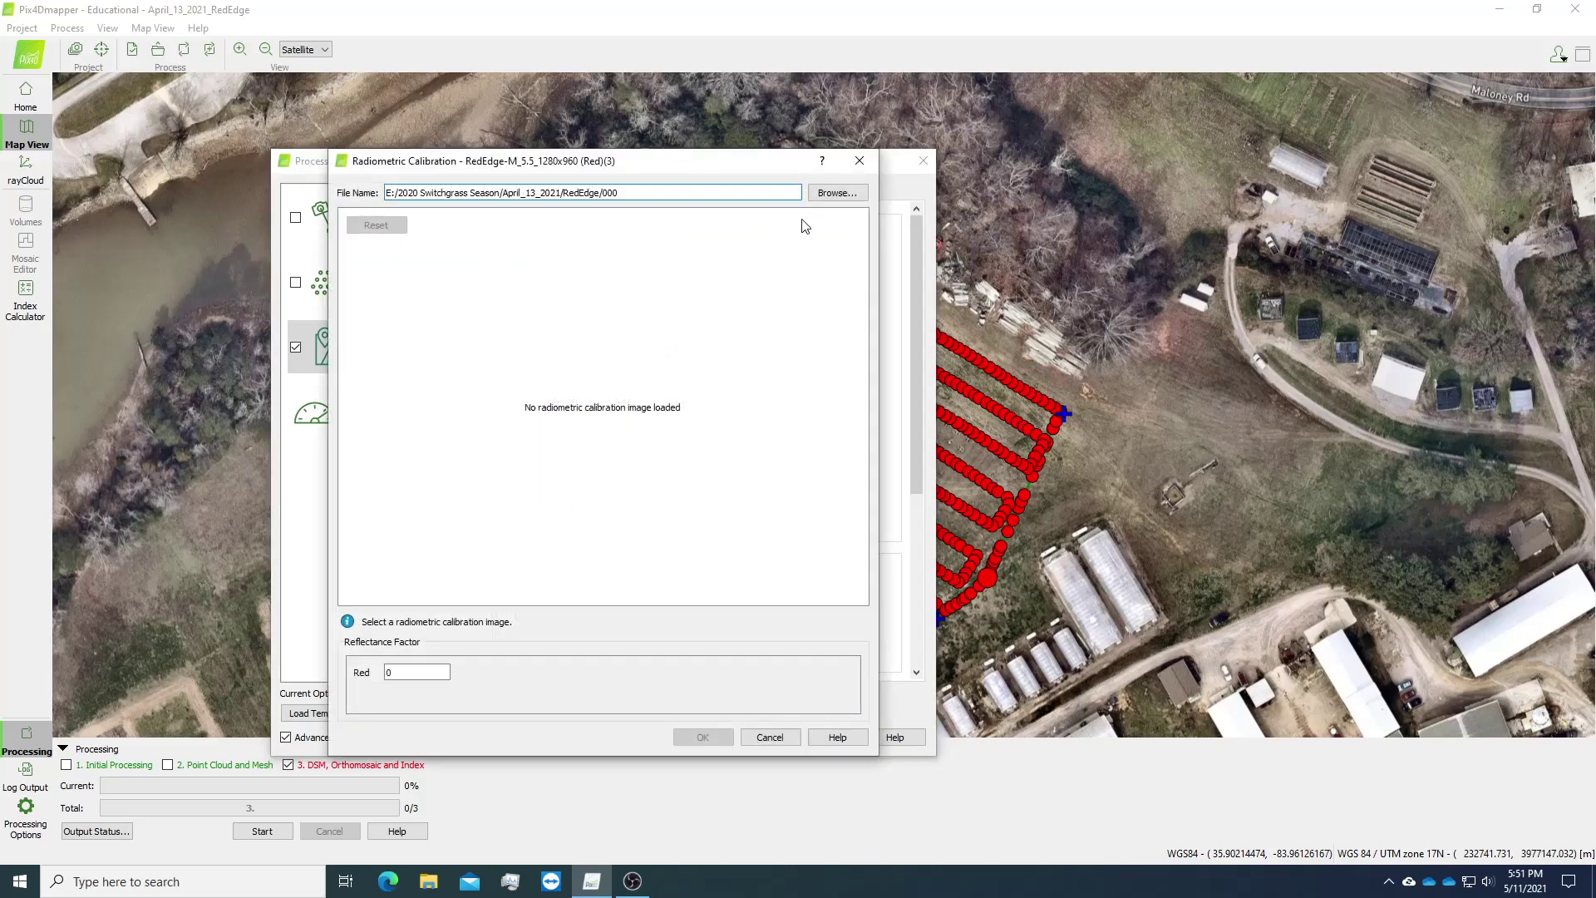
{"action": "left_click", "coordinate": [837, 193]}
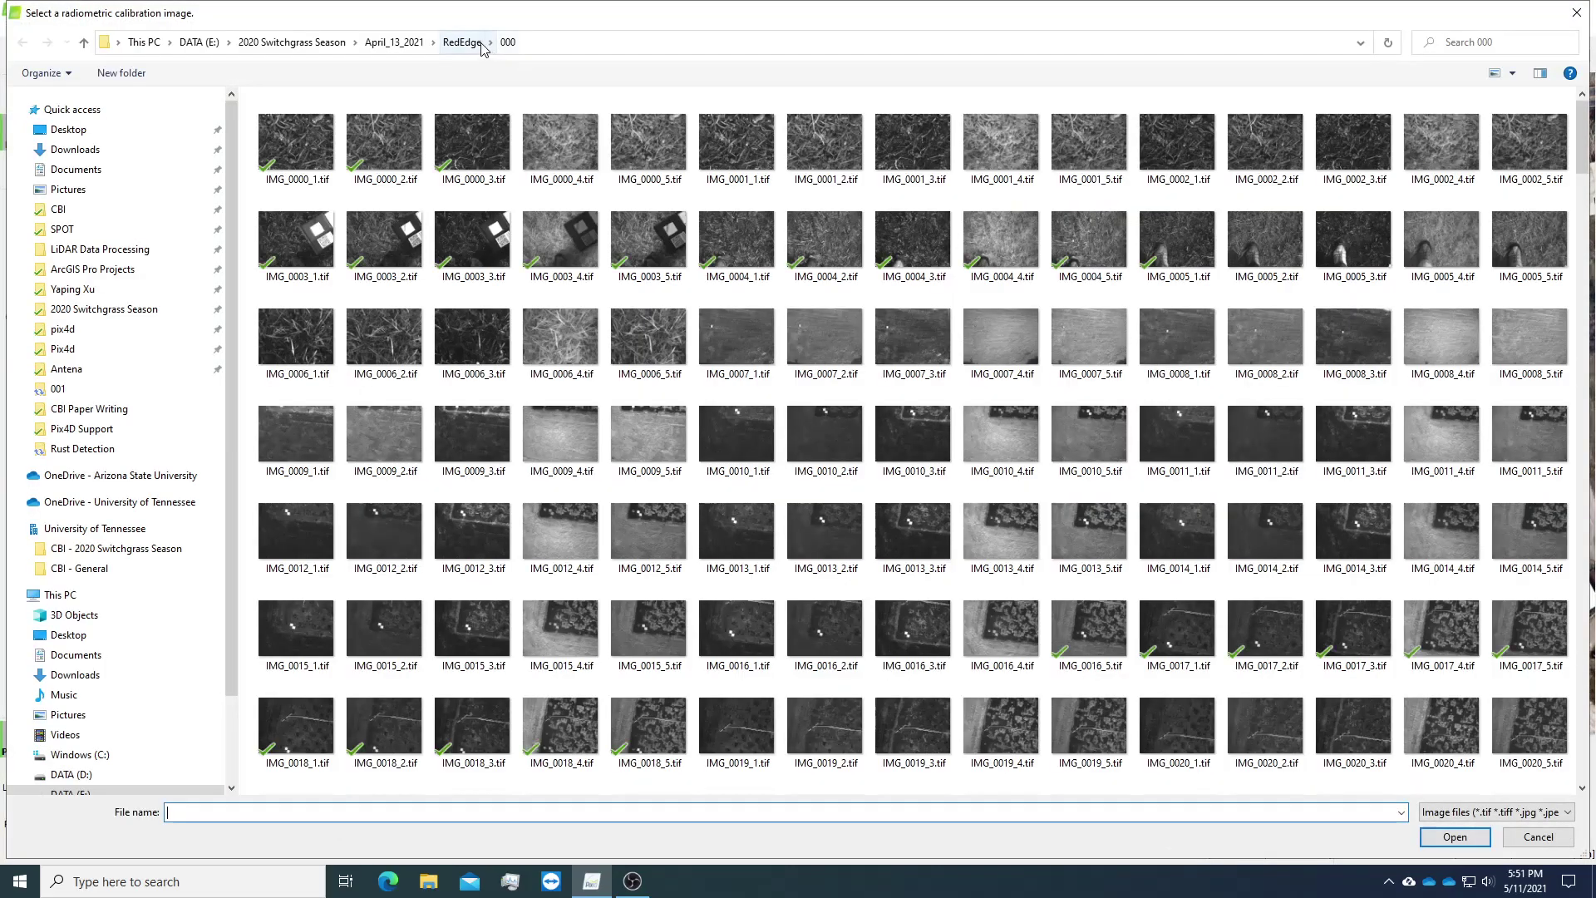
{"action": "left_click", "coordinate": [461, 42]}
{"action": "double_click", "coordinate": [481, 165]}
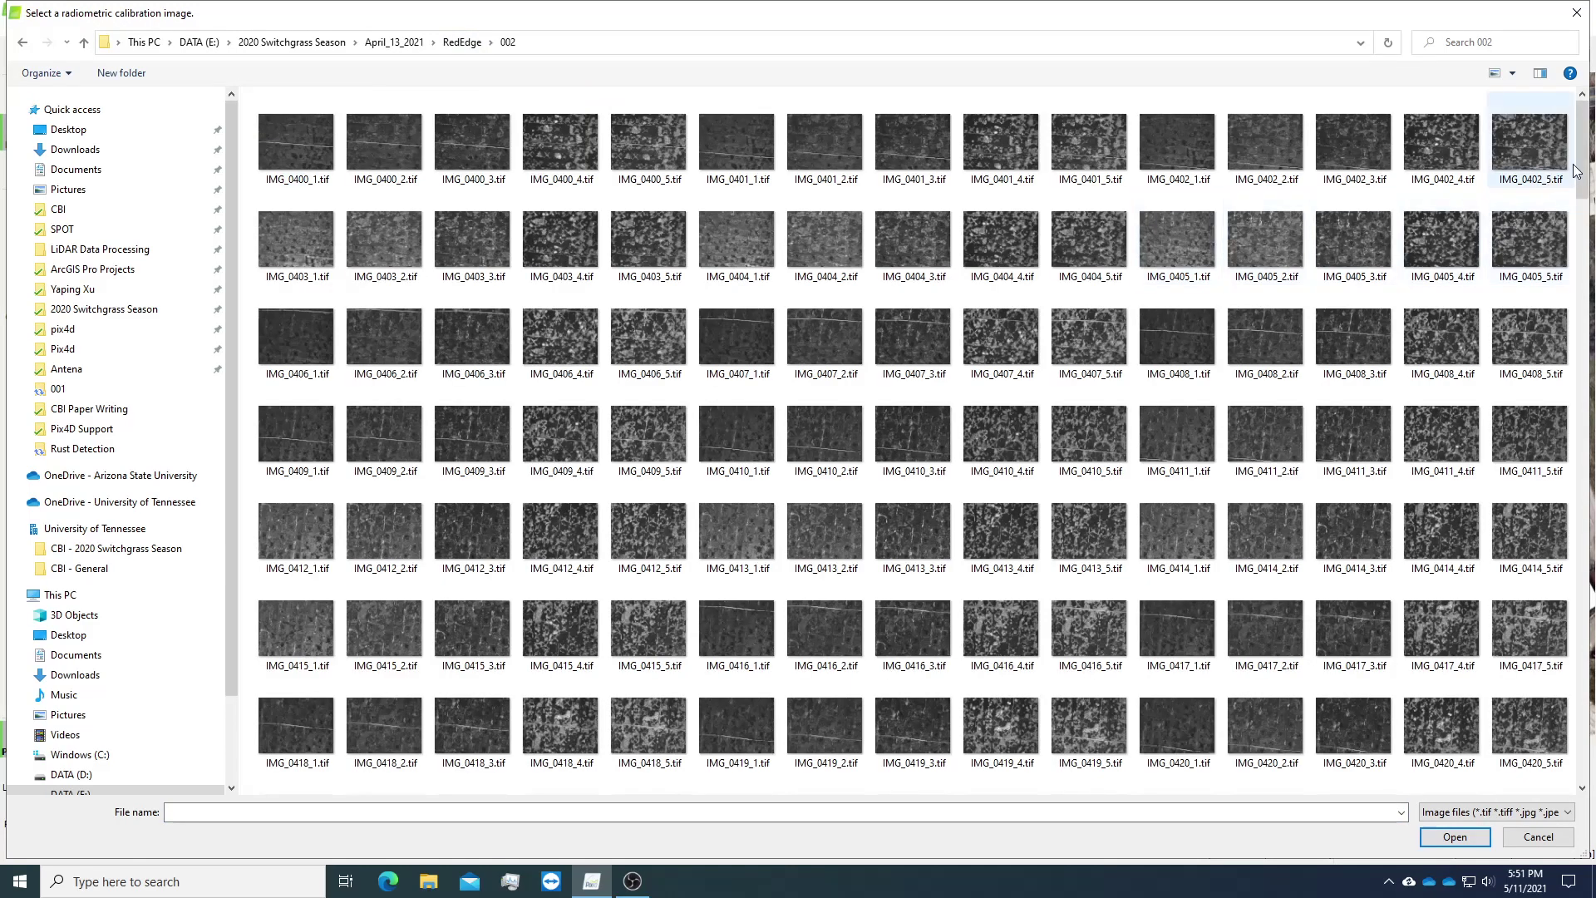
{"action": "left_click_drag", "start_coordinate": [1582, 145], "coordinate": [1556, 779]}
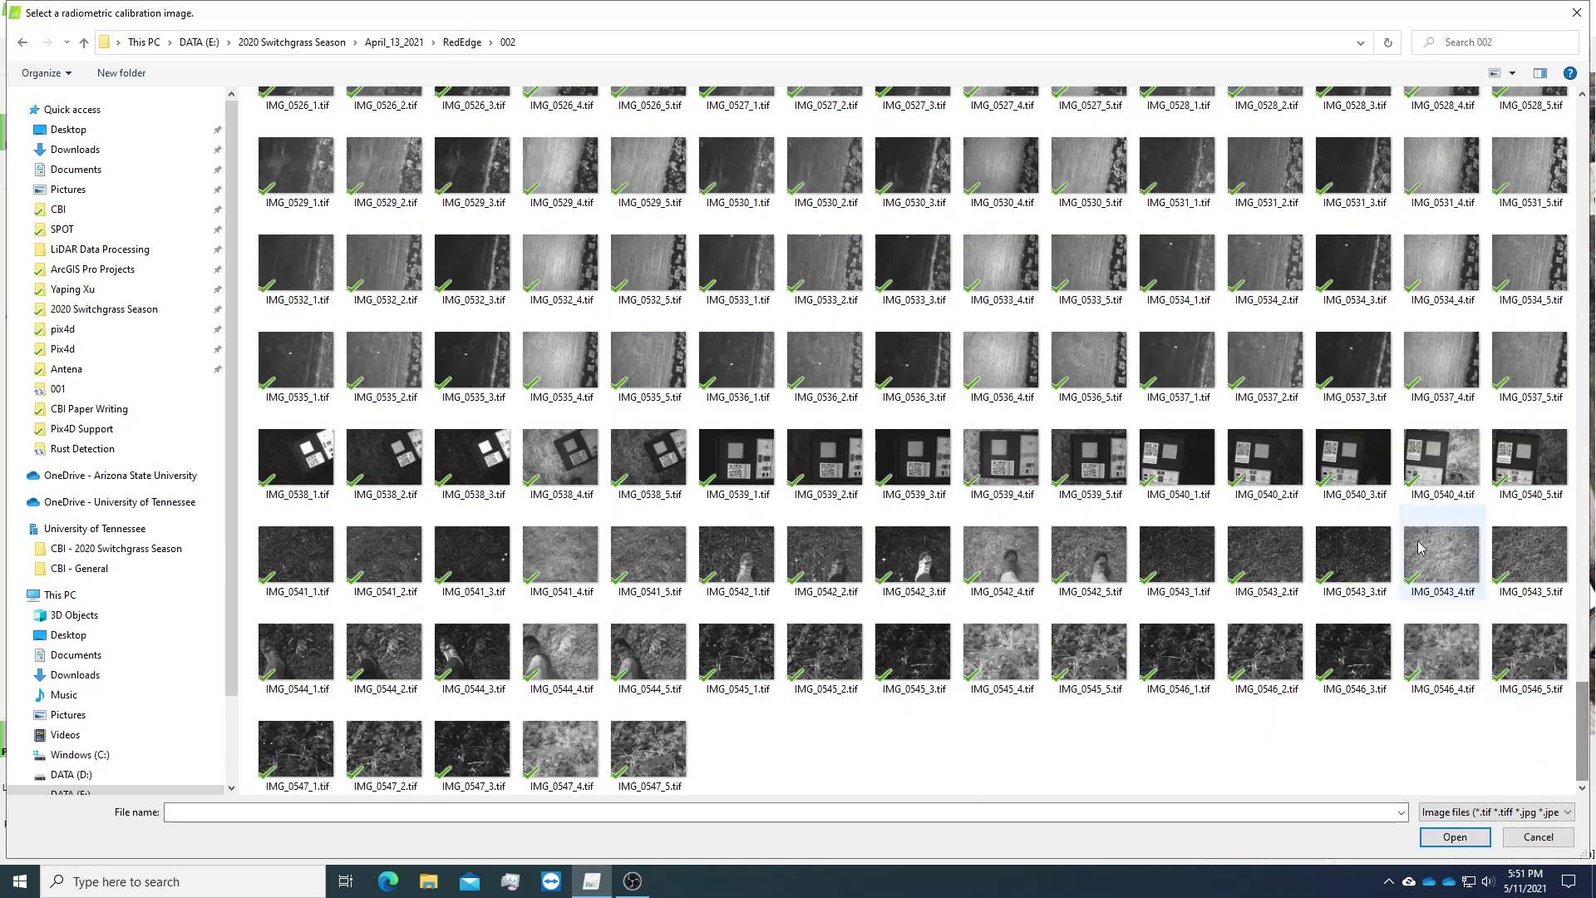
{"action": "double_click", "coordinate": [1358, 468]}
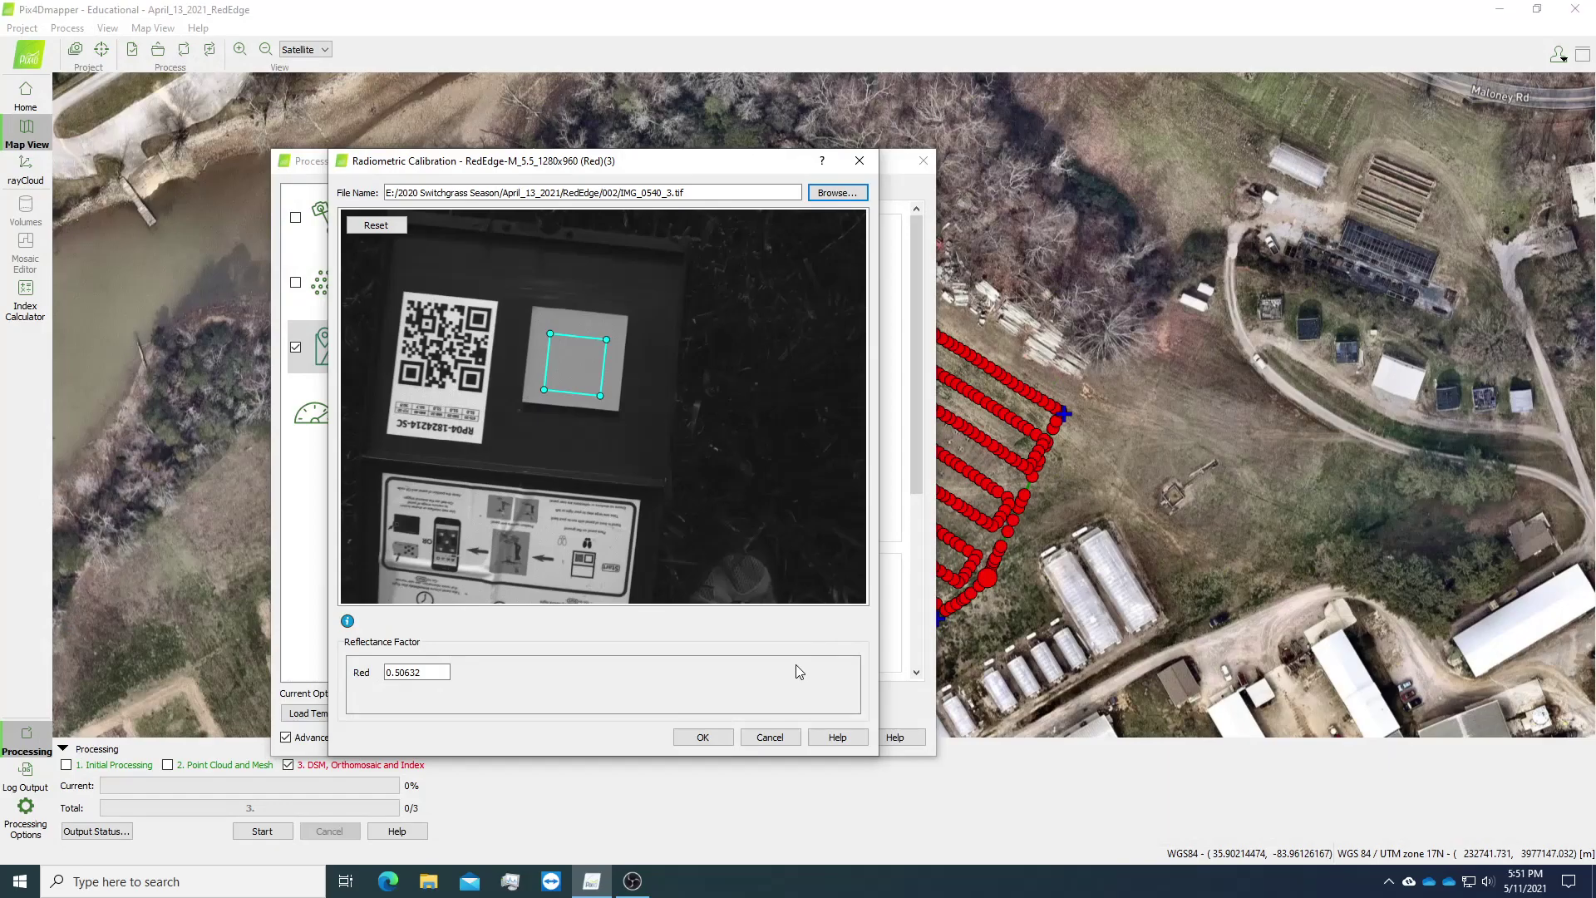
{"action": "left_click", "coordinate": [705, 739]}
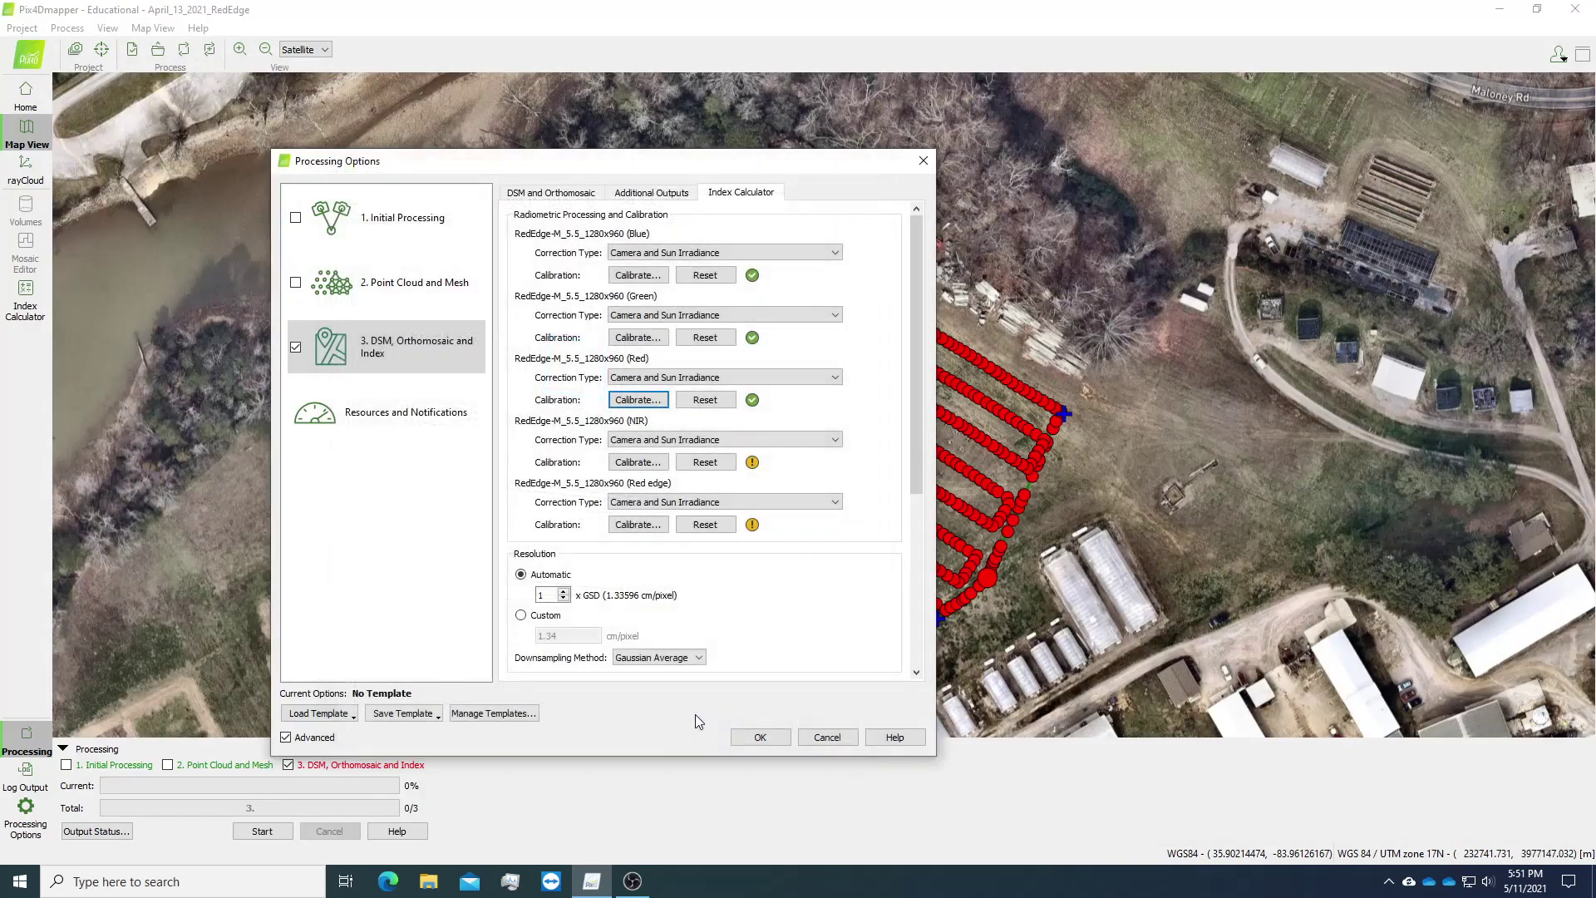
Step: Calibrate the NIR band with panel image IMG_0540_4.tif from folder 002
{"action": "left_click", "coordinate": [637, 462]}
{"action": "left_click", "coordinate": [835, 193]}
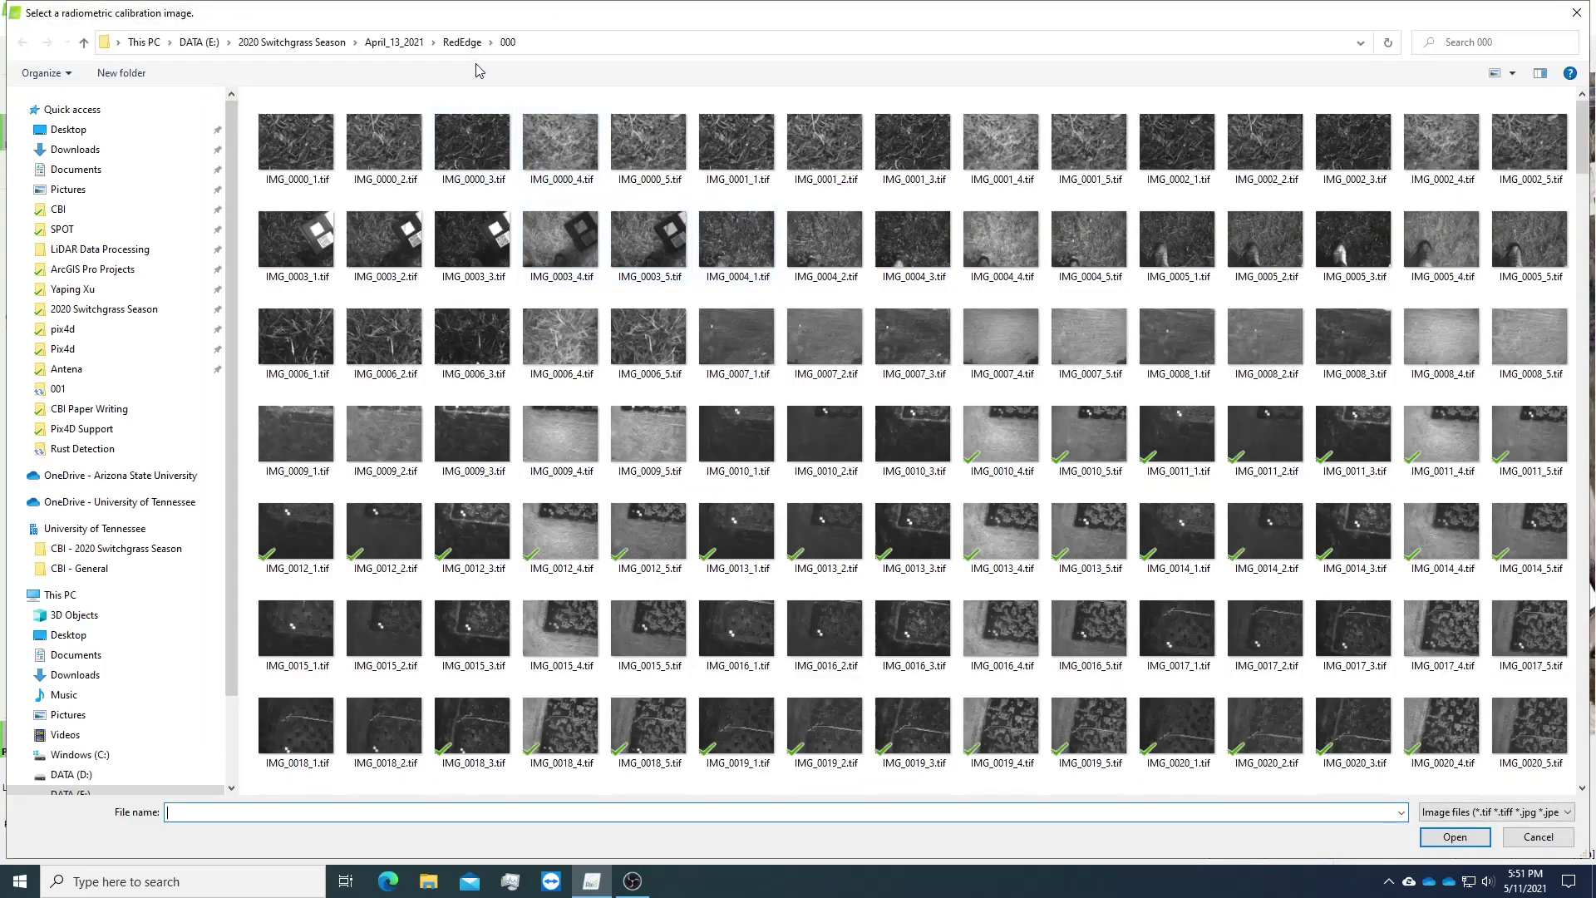
{"action": "left_click", "coordinate": [462, 42]}
{"action": "double_click", "coordinate": [328, 156]}
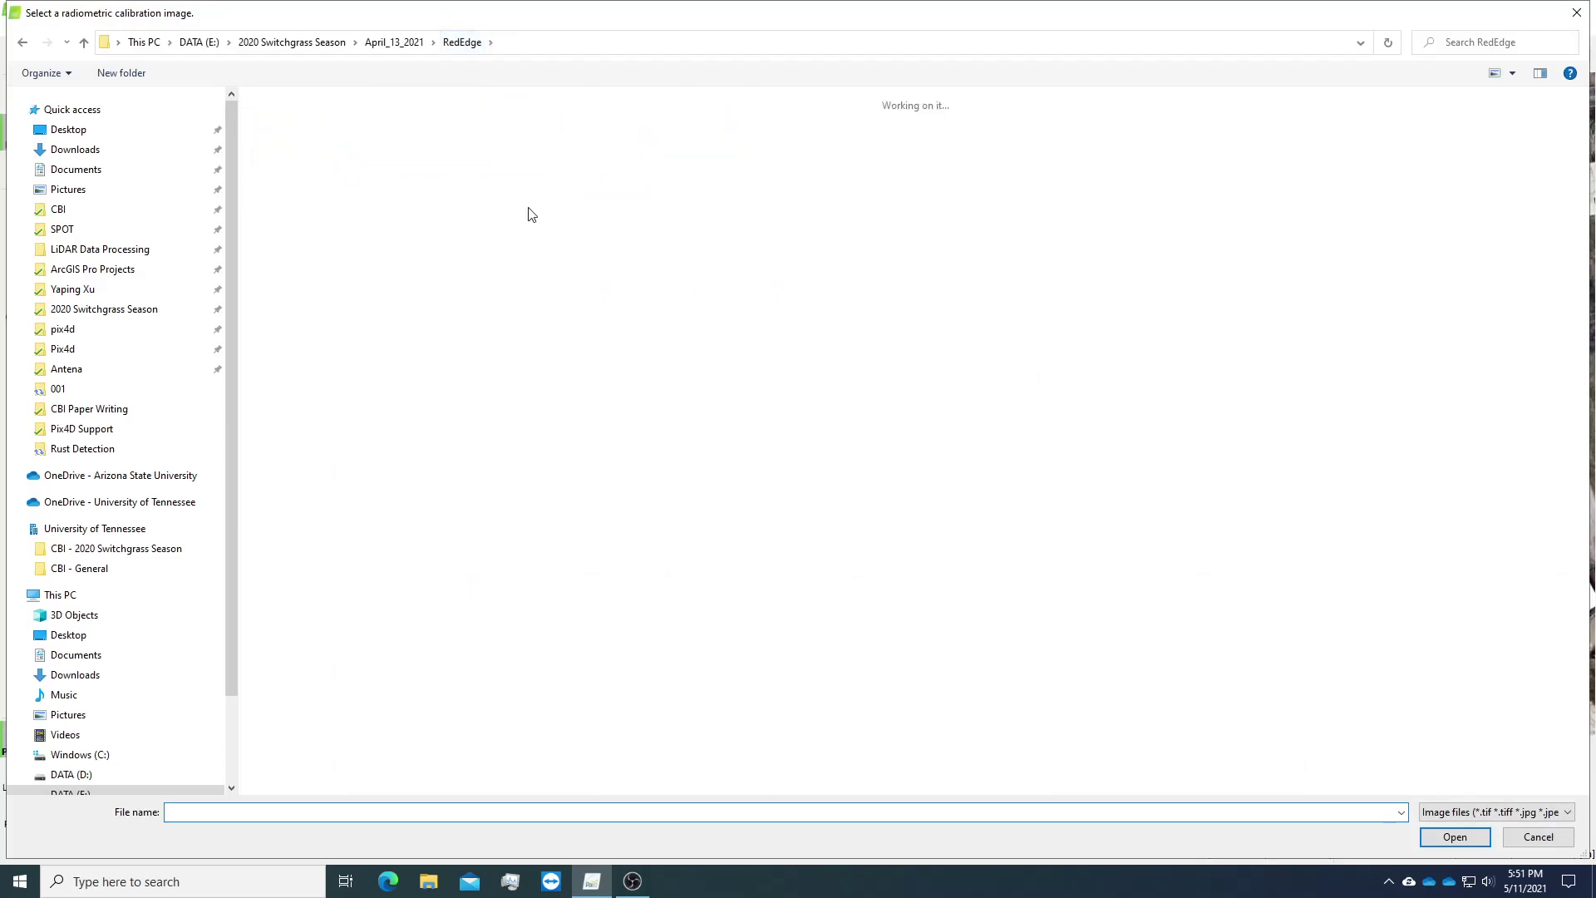
{"action": "scroll", "coordinate": [1497, 167], "scroll_direction": "down", "scroll_amount": 15}
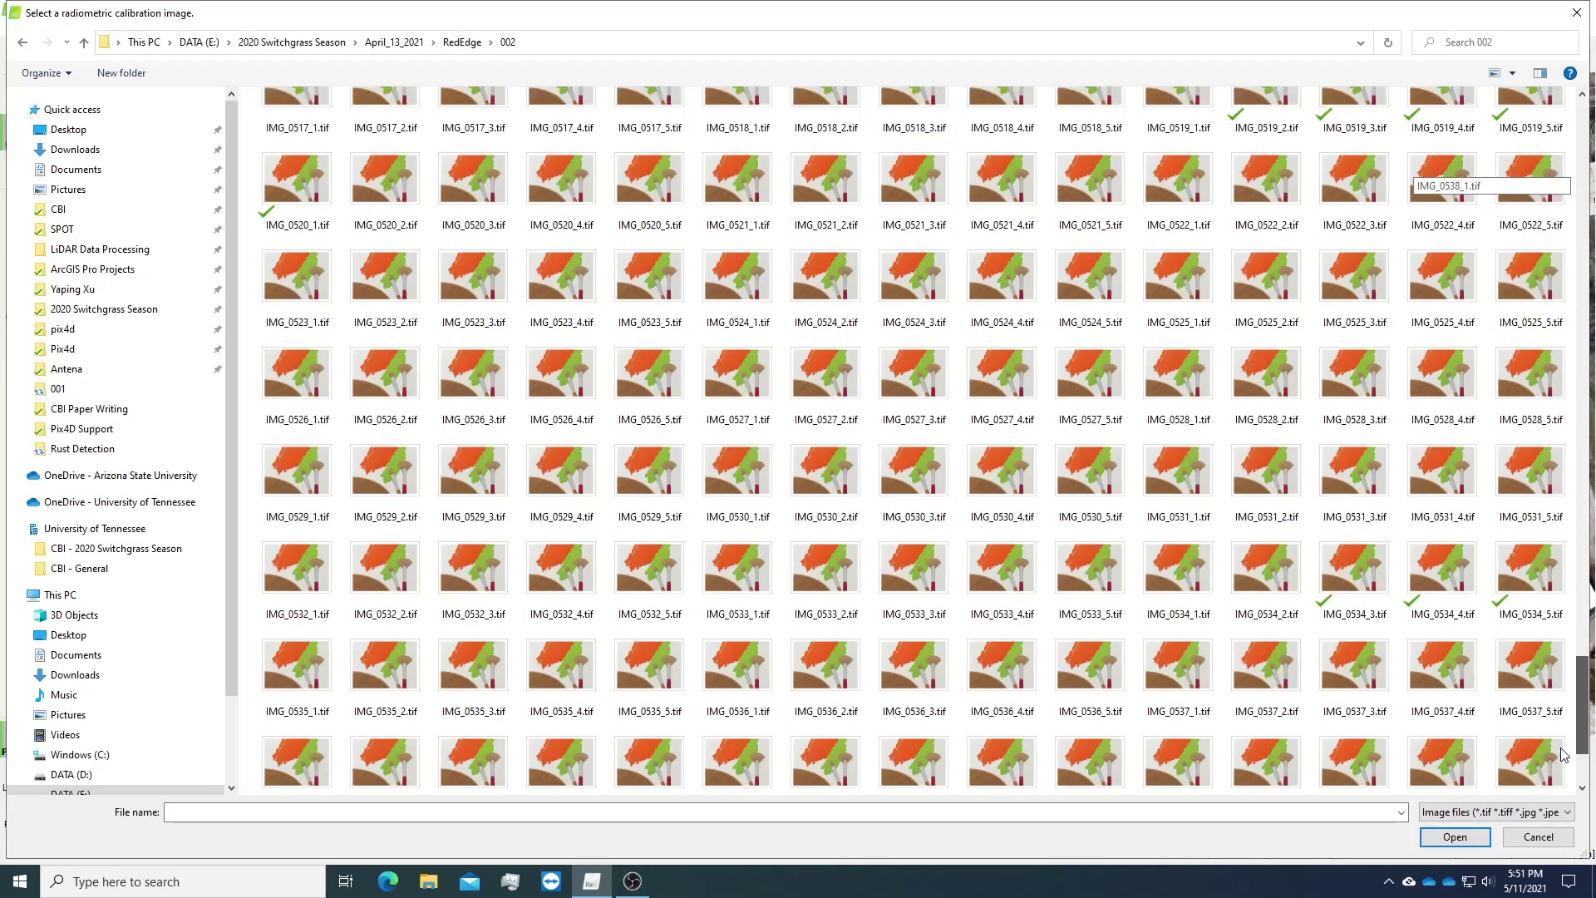
{"action": "scroll", "coordinate": [1497, 599], "scroll_direction": "down", "scroll_amount": 3}
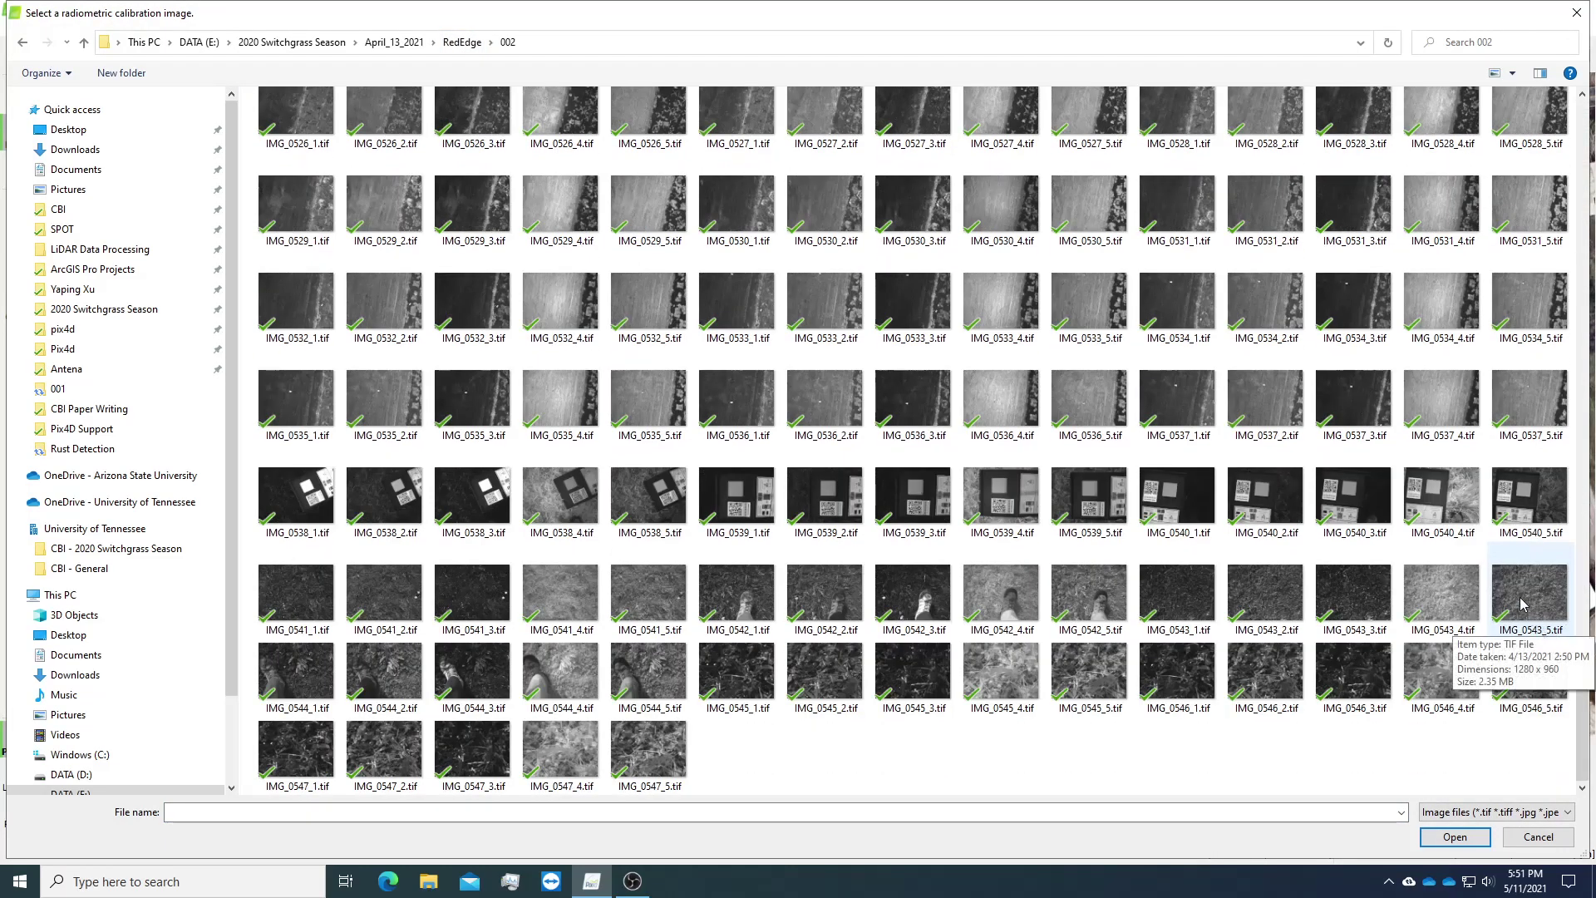
{"action": "double_click", "coordinate": [1533, 527]}
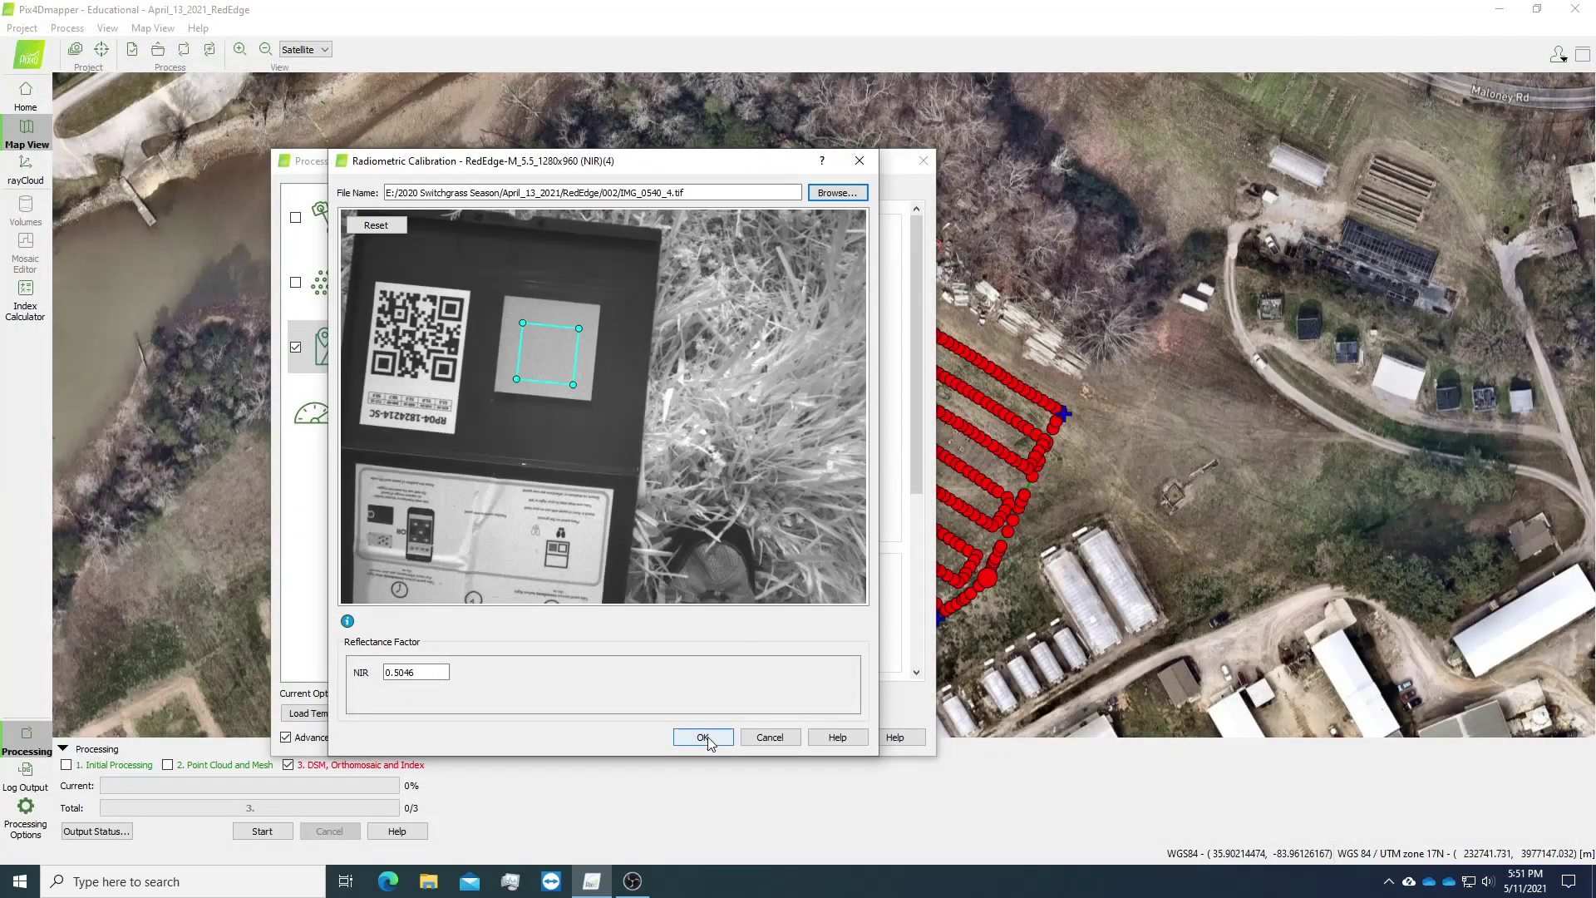
{"action": "left_click", "coordinate": [704, 737]}
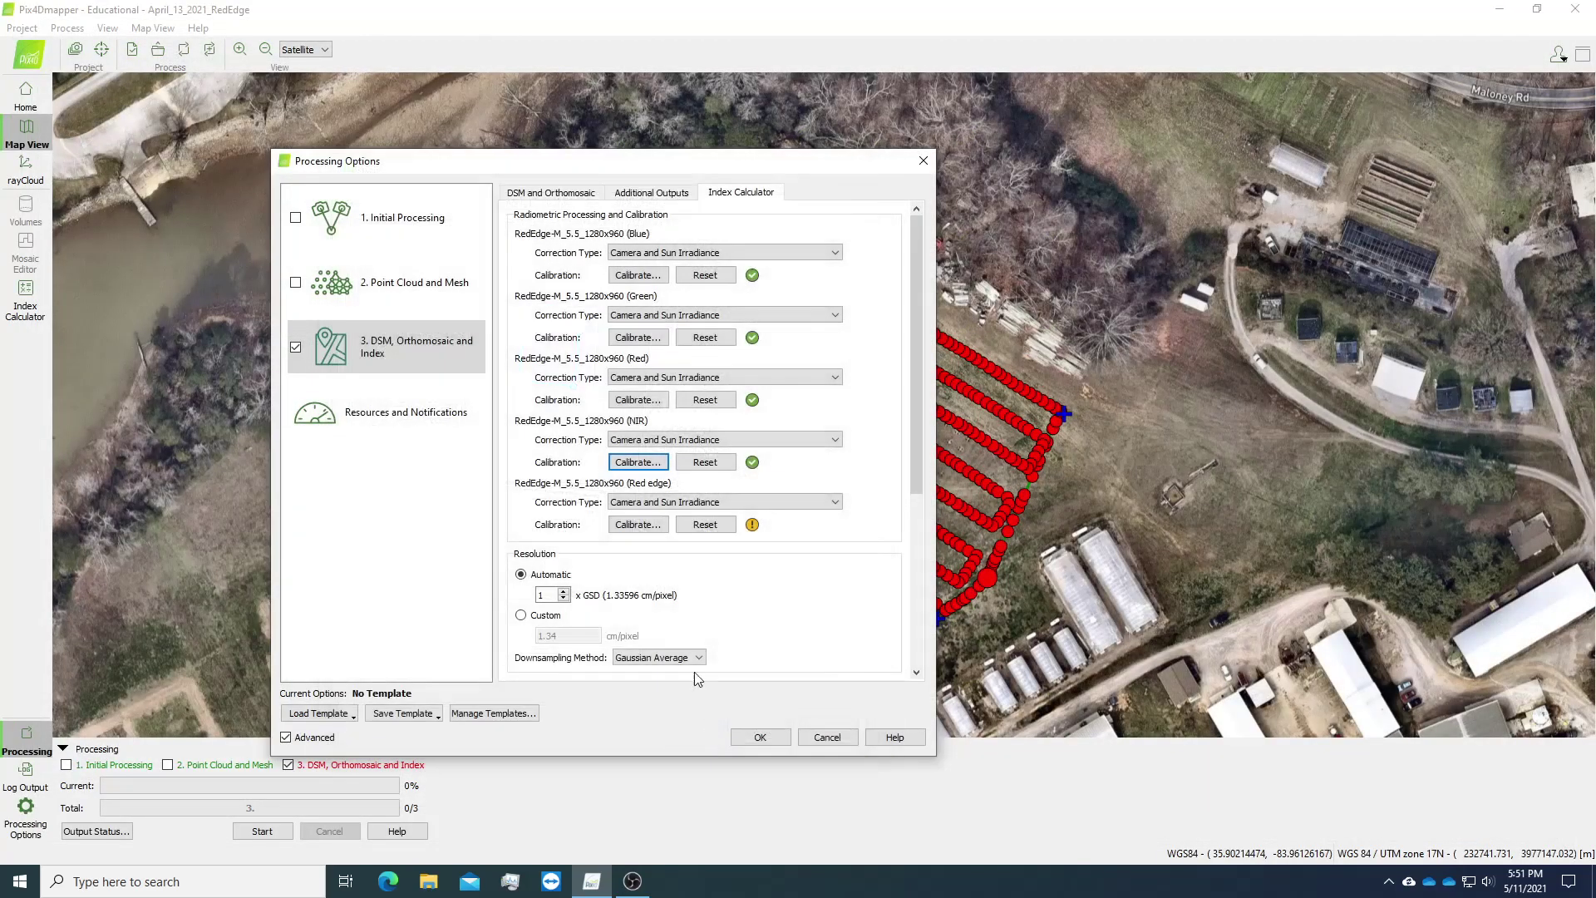
Step: Calibrate the Red edge band with panel image IMG_0540_5.tif from folder 002
{"action": "left_click", "coordinate": [651, 525]}
{"action": "left_click", "coordinate": [835, 194]}
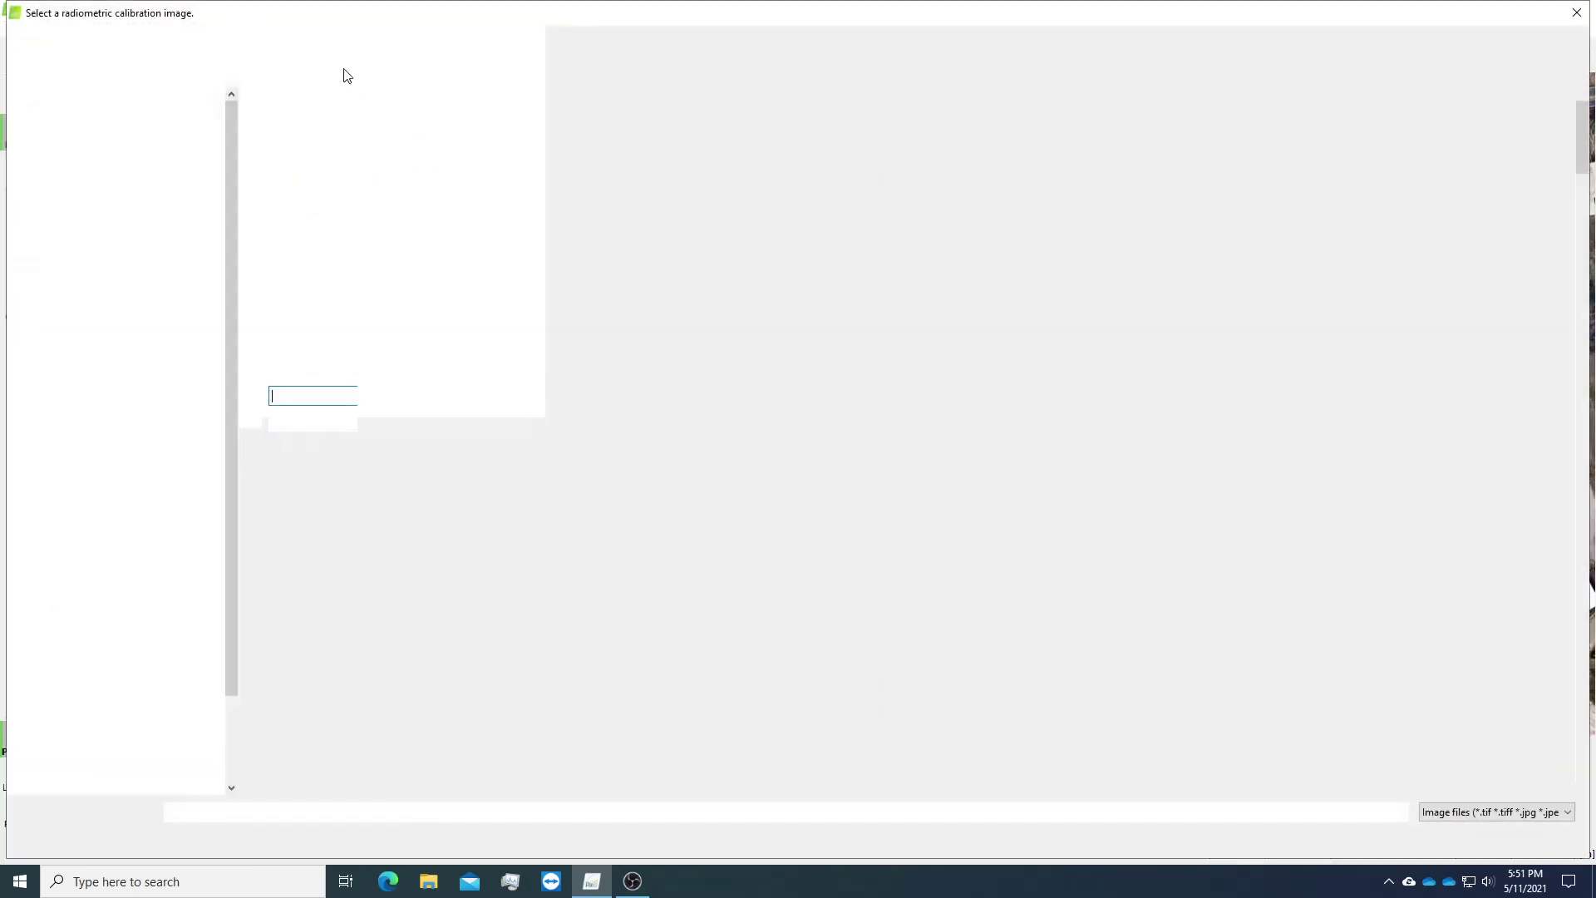
{"action": "left_click", "coordinate": [461, 41]}
{"action": "double_click", "coordinate": [307, 155]}
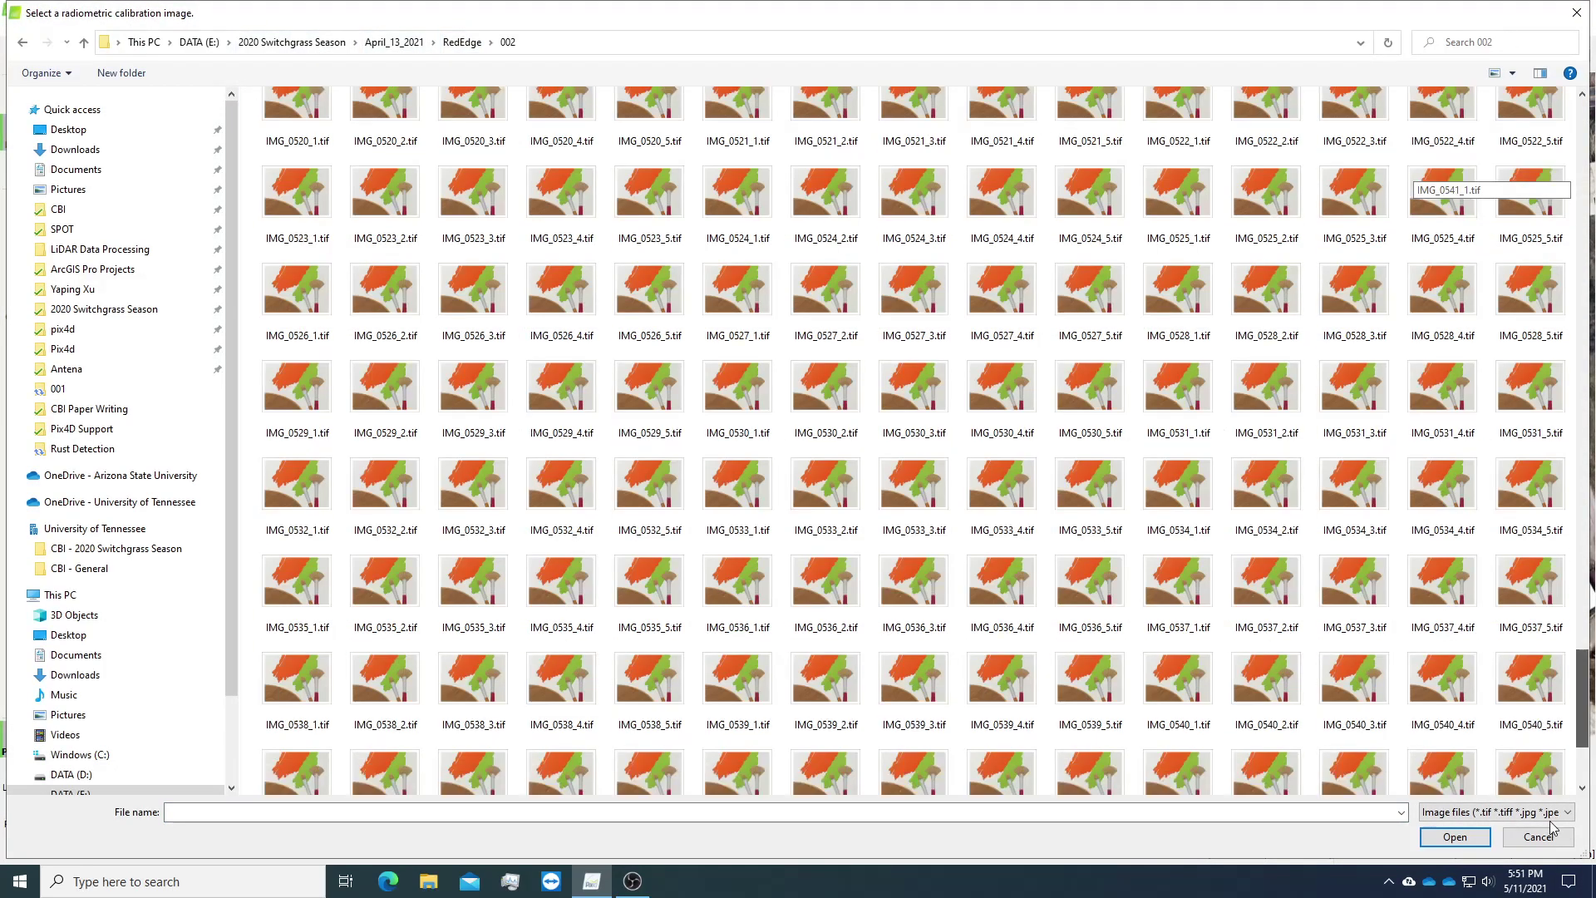
{"action": "scroll", "coordinate": [1525, 472], "scroll_direction": "down", "scroll_amount": 3}
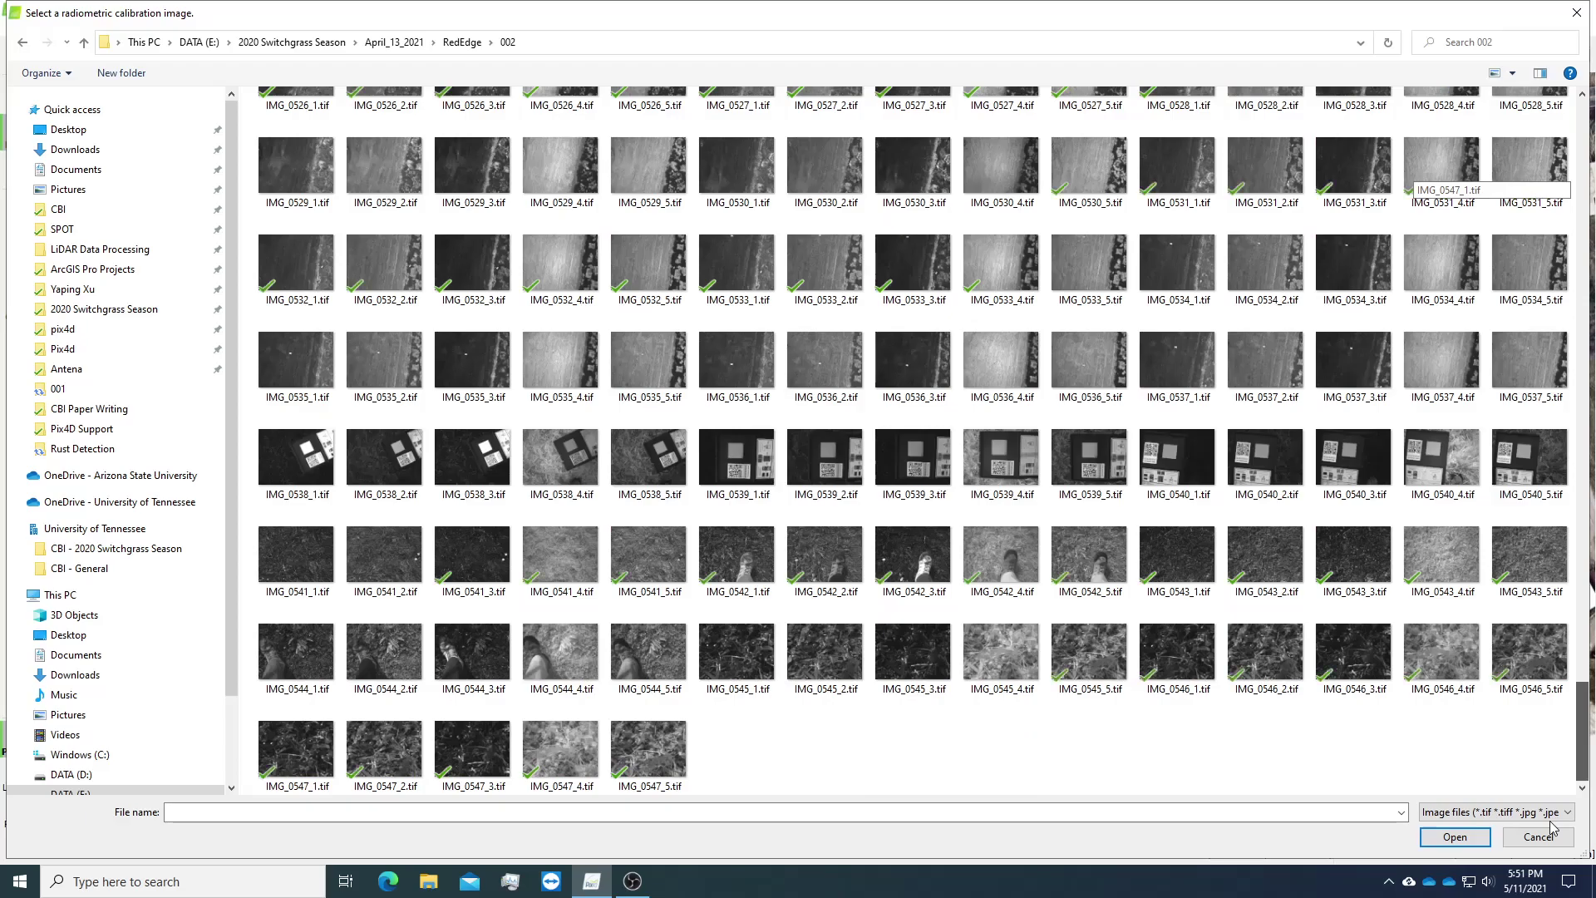
{"action": "double_click", "coordinate": [1526, 471]}
{"action": "left_click", "coordinate": [702, 737]}
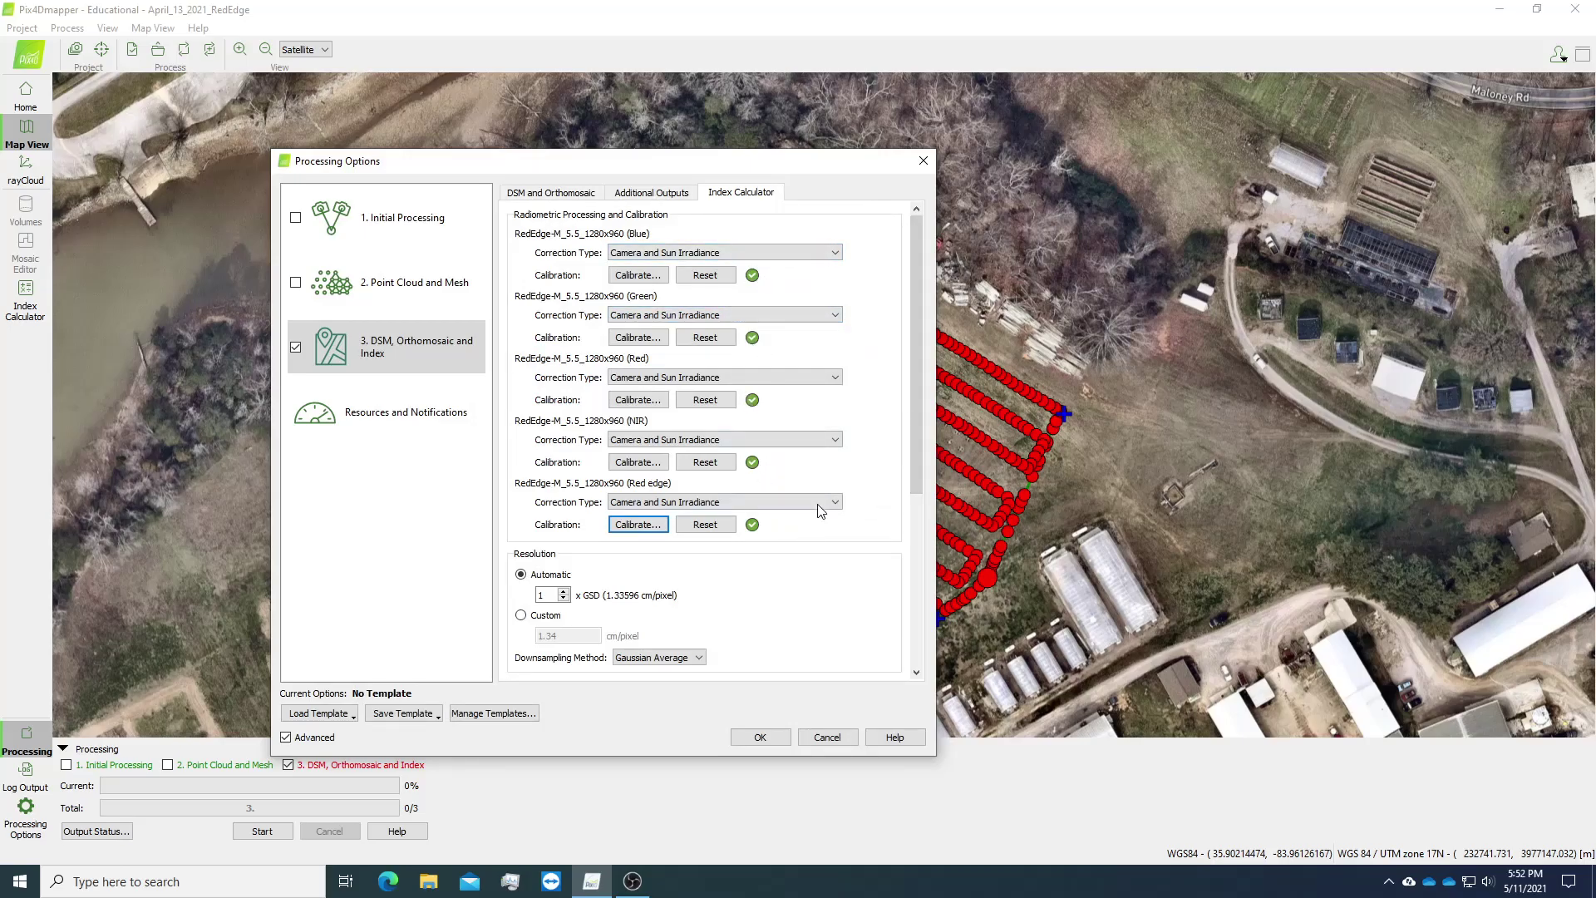
Step: Enable Merge Tiles for the reflectance map
{"action": "left_click_drag", "start_coordinate": [916, 447], "coordinate": [936, 626]}
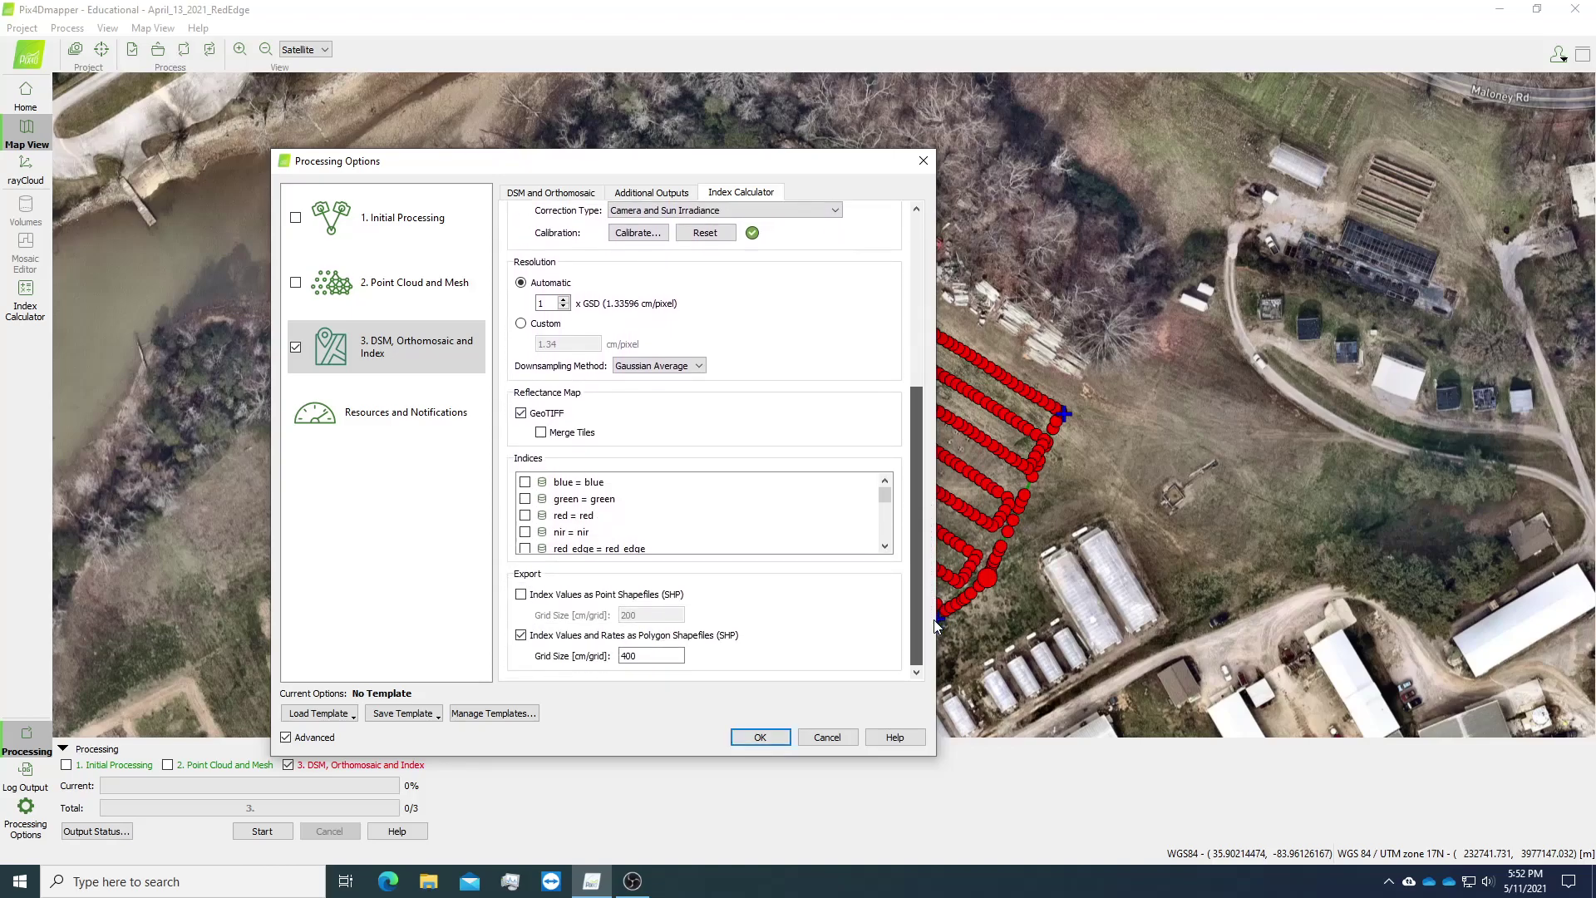
{"action": "left_click", "coordinate": [540, 433]}
{"action": "left_click_drag", "start_coordinate": [886, 495], "coordinate": [887, 507]}
{"action": "scroll", "coordinate": [573, 536], "scroll_direction": "down", "scroll_amount": 1}
{"action": "scroll", "coordinate": [573, 536], "scroll_direction": "up", "scroll_amount": 1}
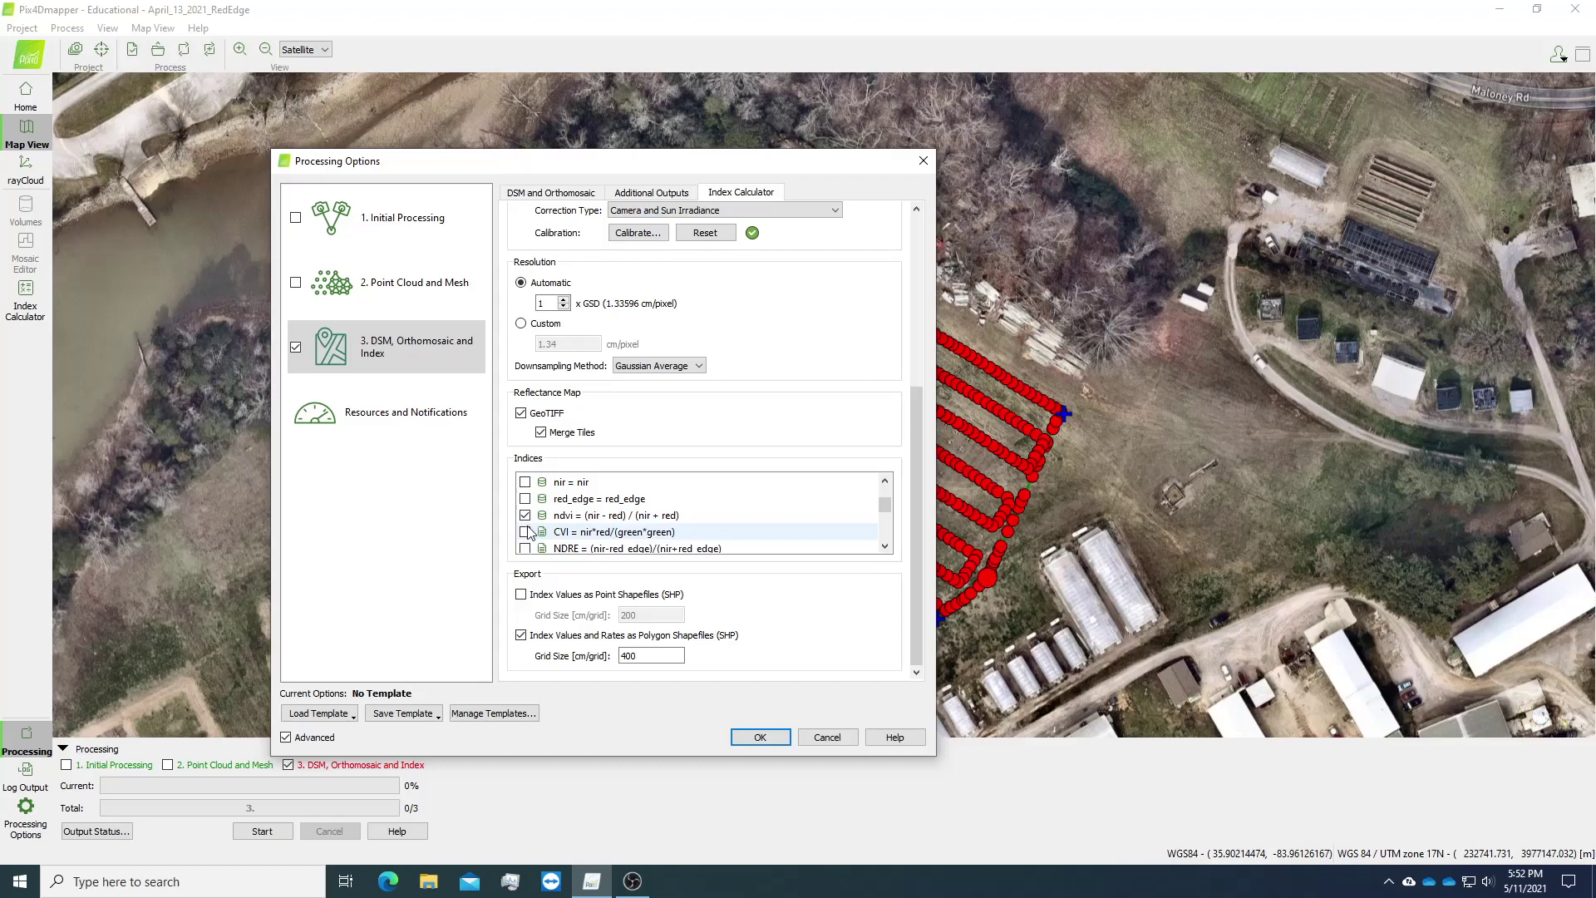
Step: Enable the CVI, NDRE, CIGreen, CIRedEdge and RVI indices
{"action": "left_click", "coordinate": [525, 533]}
{"action": "left_click", "coordinate": [526, 549]}
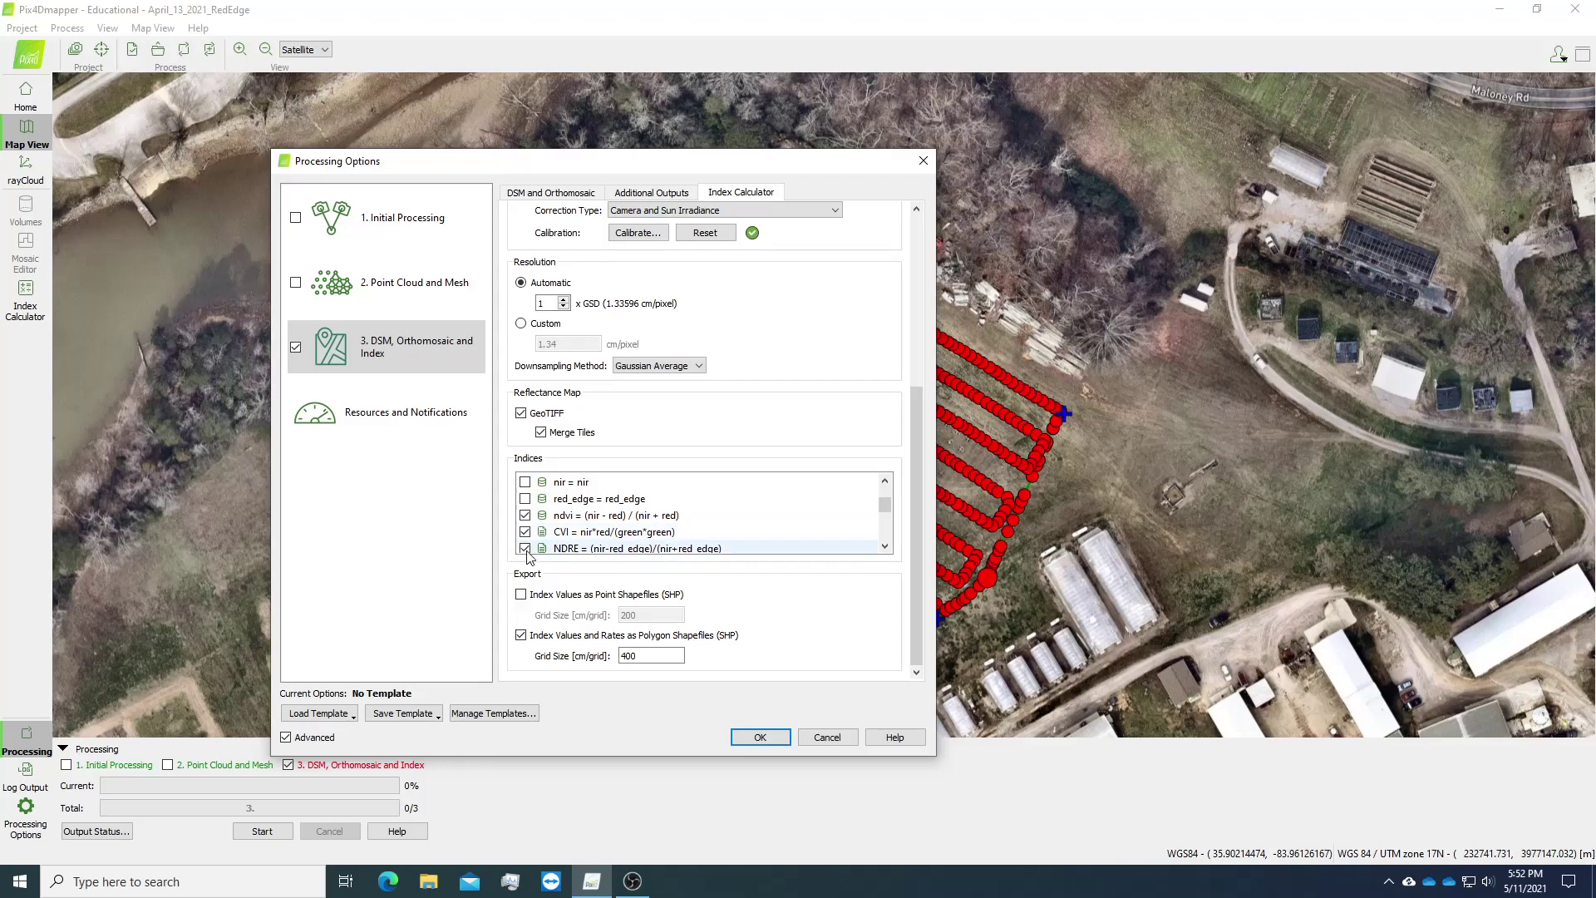
{"action": "scroll", "coordinate": [526, 549], "scroll_direction": "down", "scroll_amount": 1}
{"action": "left_click", "coordinate": [525, 517]}
{"action": "left_click", "coordinate": [525, 532]}
{"action": "left_click", "coordinate": [525, 548]}
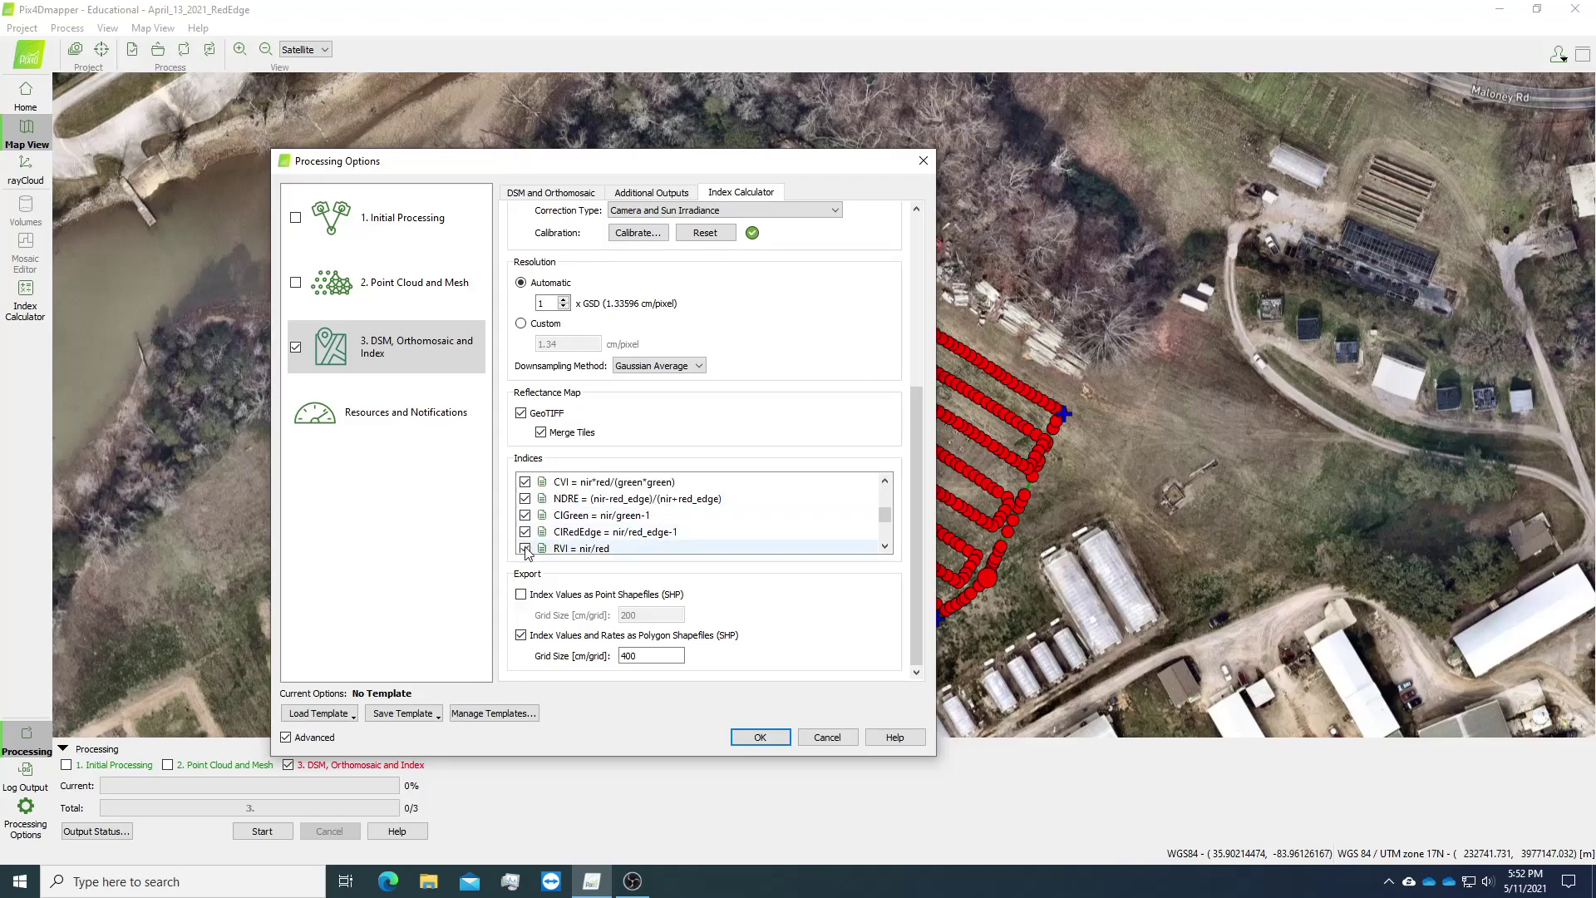
Step: Enable GLI, GNDVI, GRVI and EVI2, then apply the processing options
{"action": "scroll", "coordinate": [526, 549], "scroll_direction": "down", "scroll_amount": 1}
{"action": "left_click", "coordinate": [525, 516]}
{"action": "left_click", "coordinate": [525, 532]}
{"action": "left_click", "coordinate": [526, 548]}
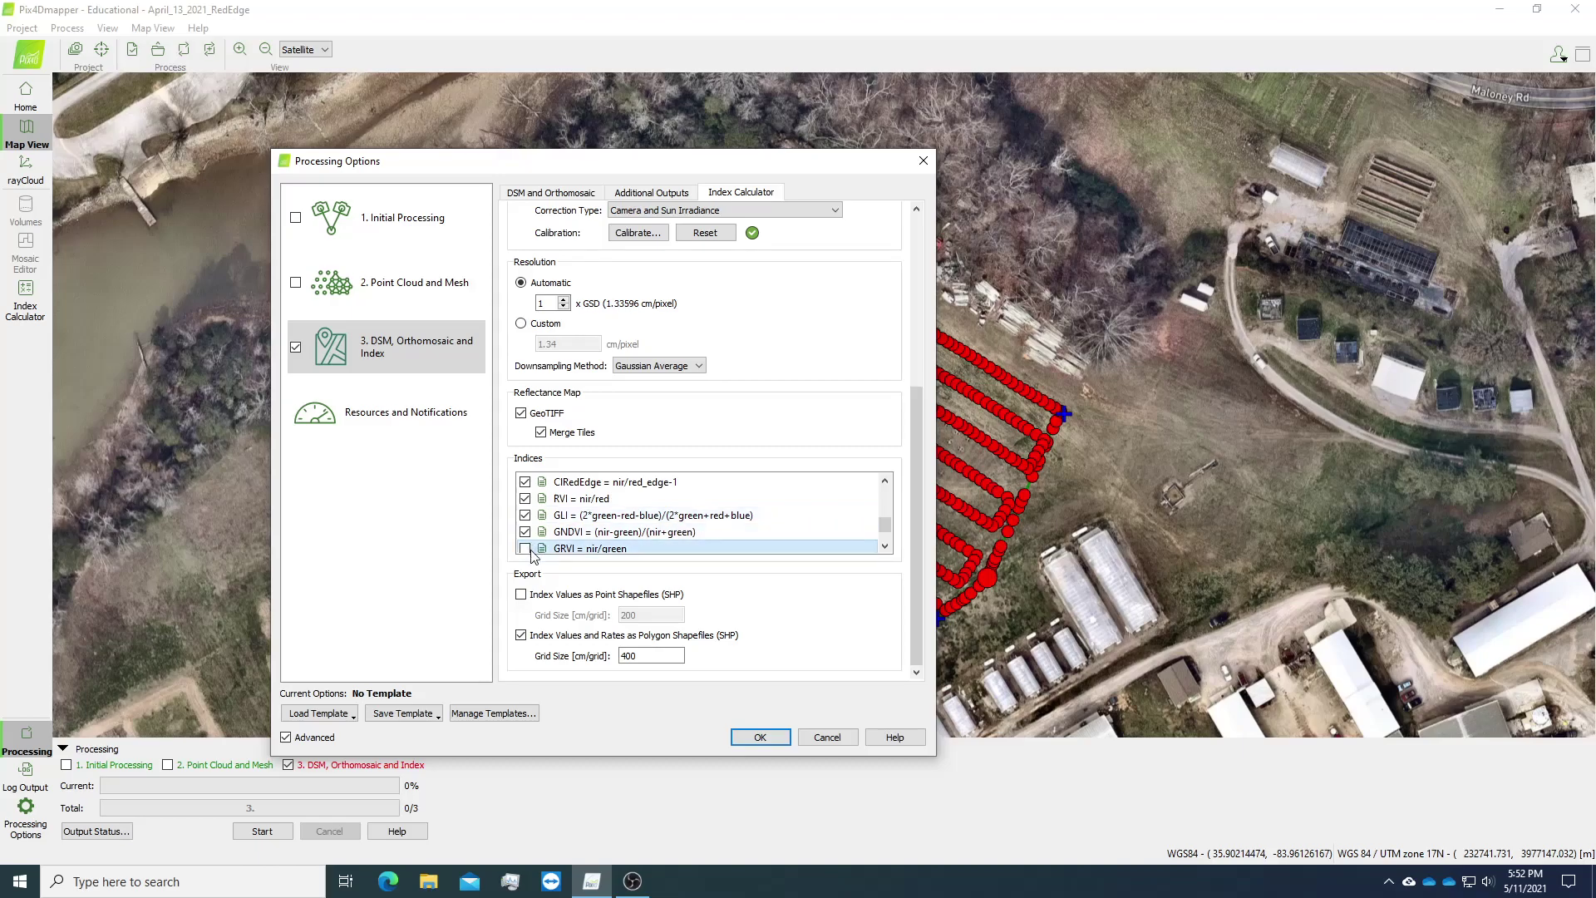
{"action": "scroll", "coordinate": [526, 548], "scroll_direction": "down", "scroll_amount": 1}
{"action": "left_click", "coordinate": [526, 533]}
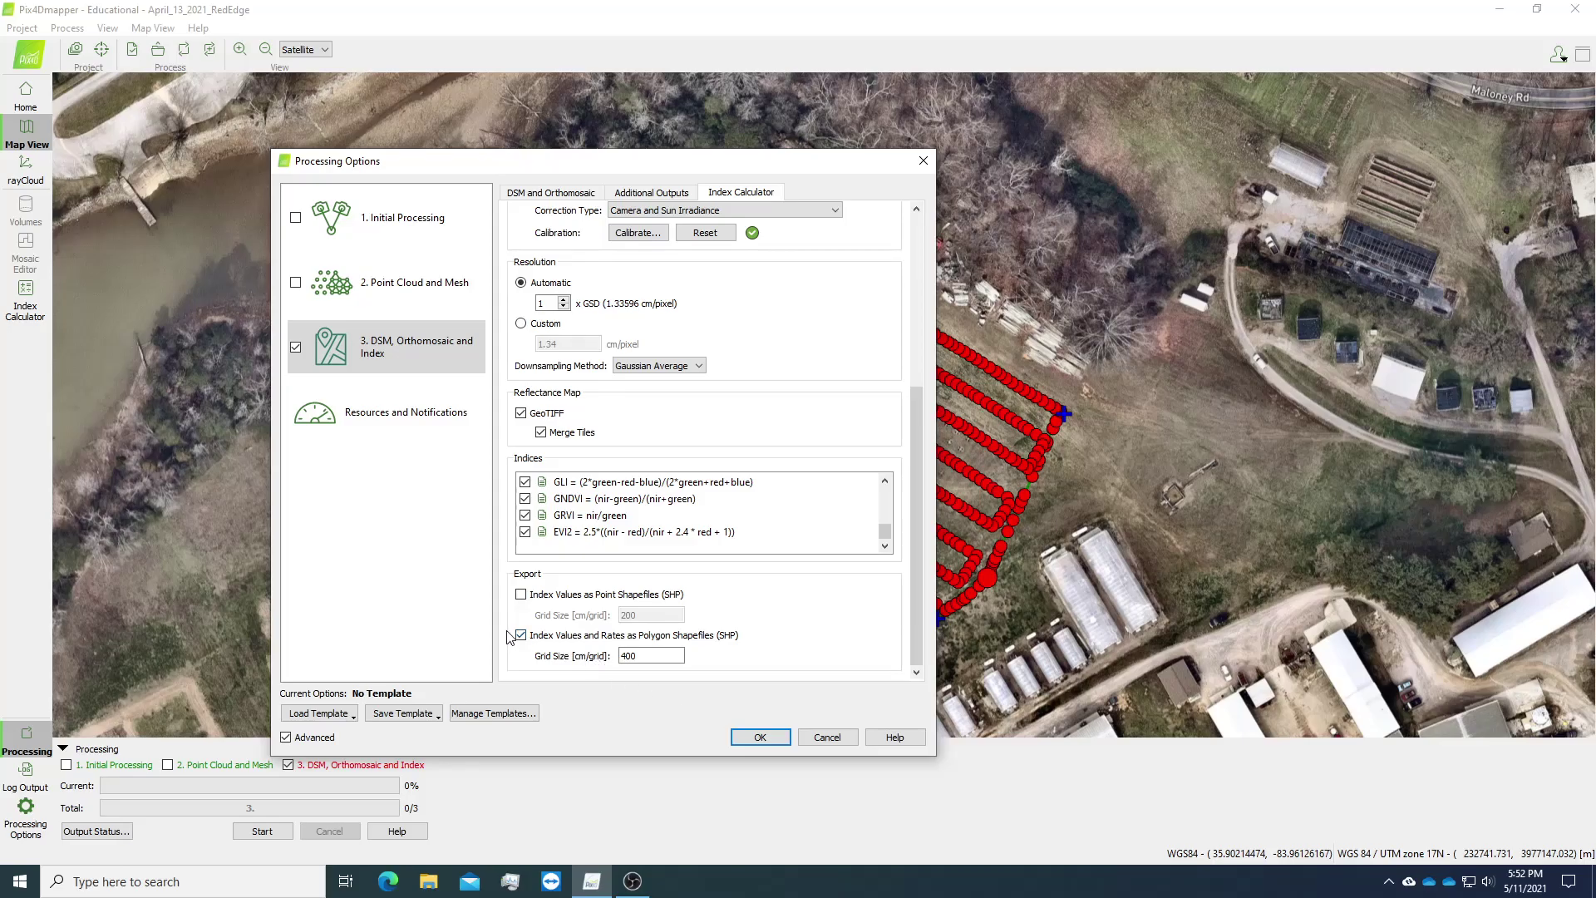
{"action": "left_click", "coordinate": [760, 740]}
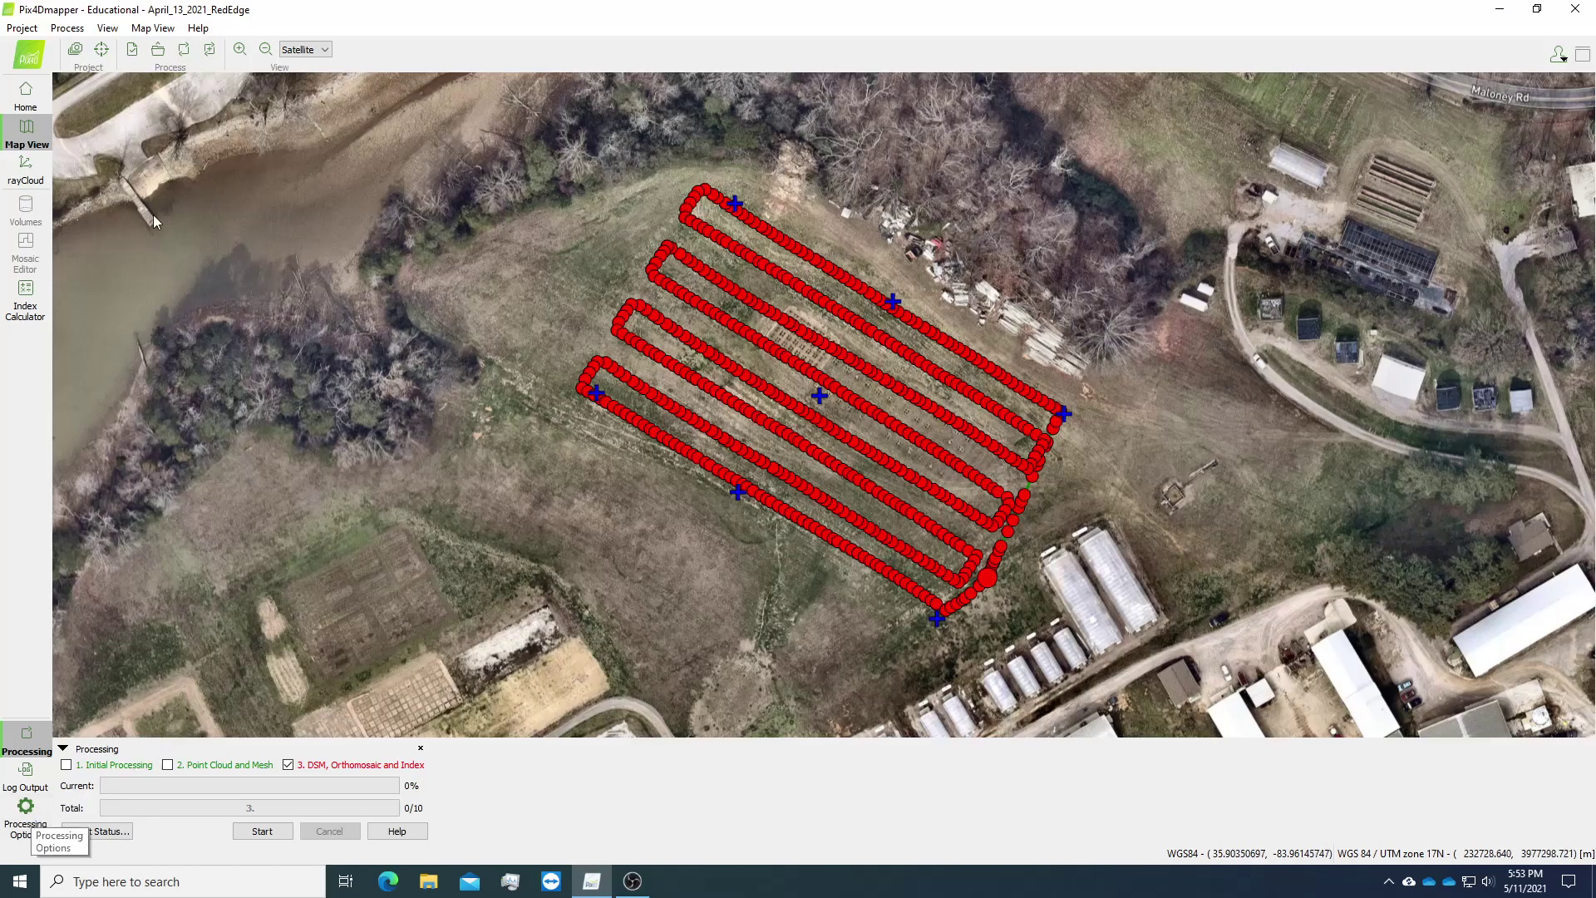
Step: Browse the Process menu, then bring up the View menu's workspace list
{"action": "left_click", "coordinate": [79, 29]}
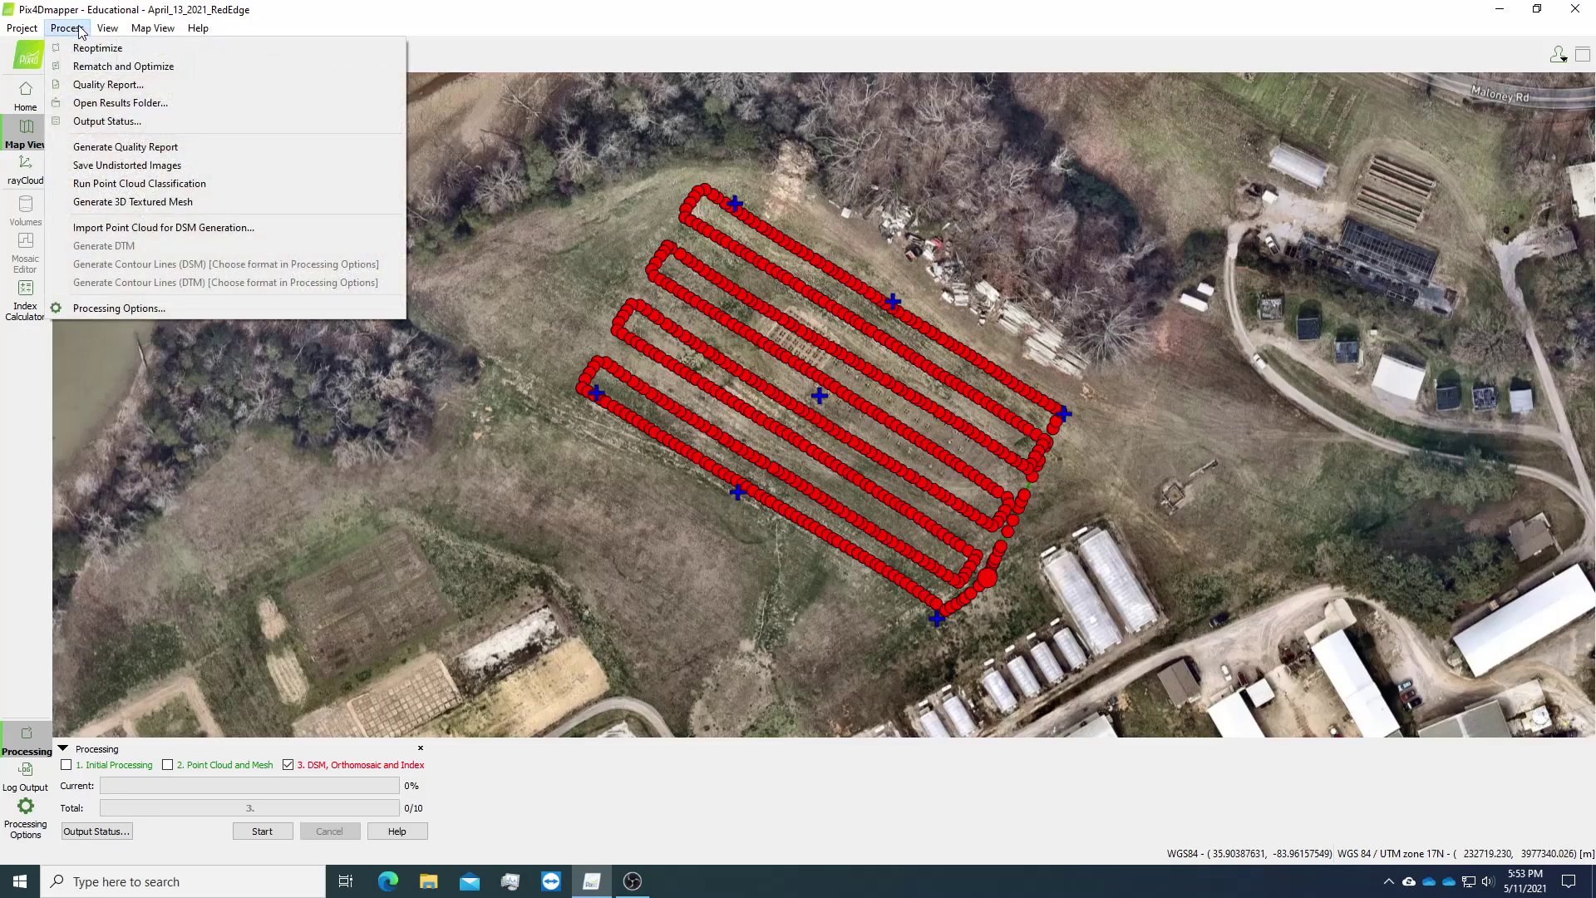
{"action": "mouse_move", "coordinate": [111, 32]}
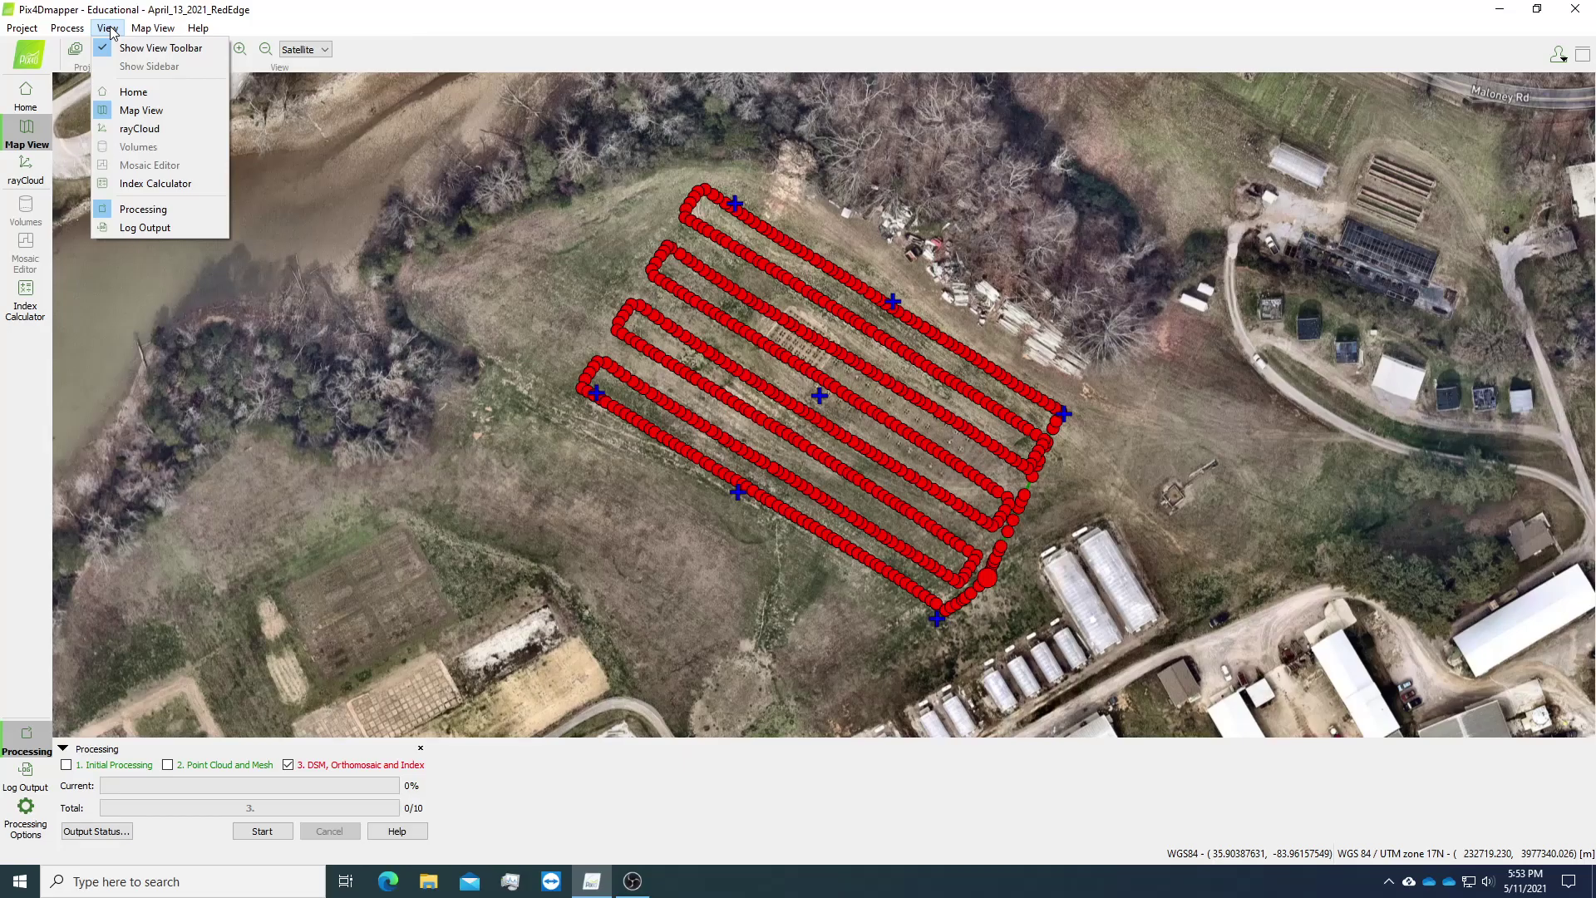
Step: Switch to the Index Calculator workspace and open the Index List
{"action": "left_click", "coordinate": [142, 189]}
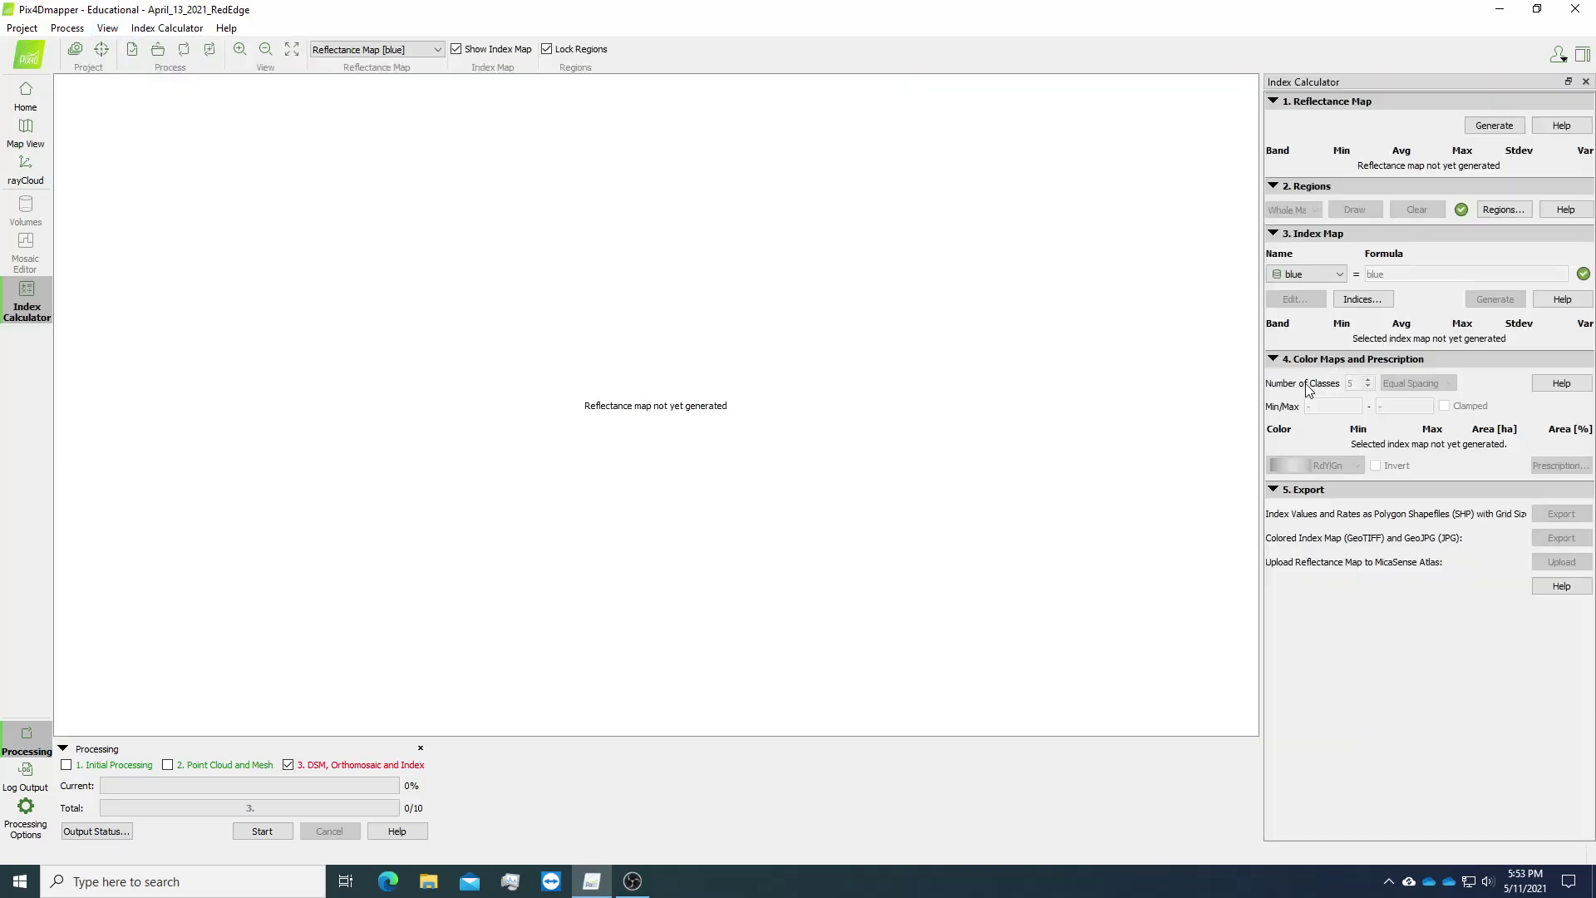
{"action": "left_click", "coordinate": [1363, 299]}
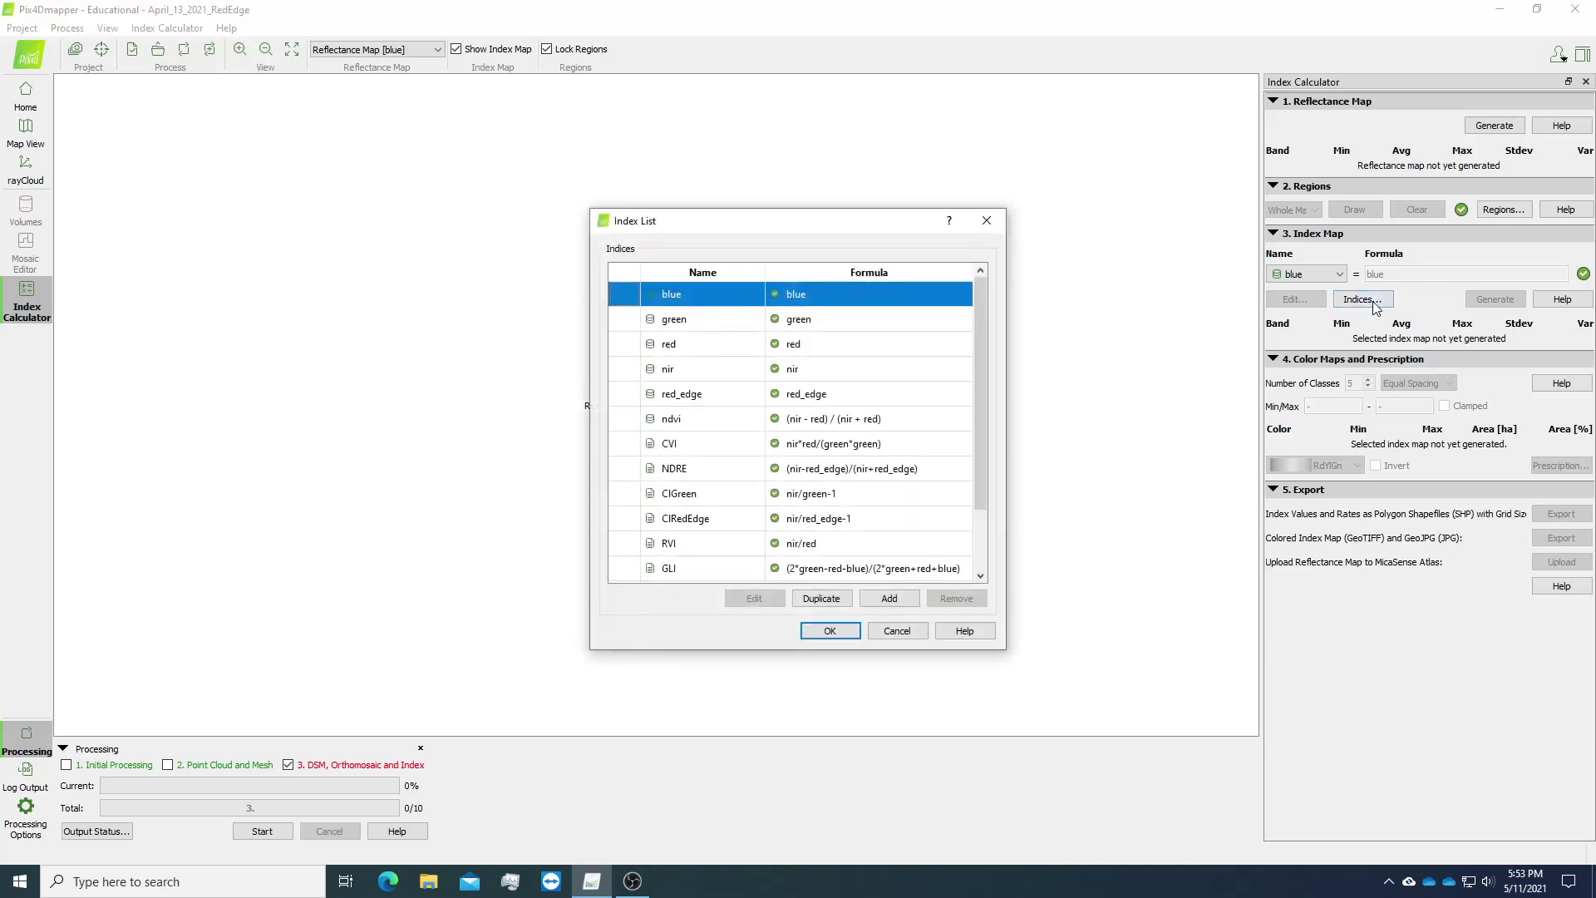
{"action": "left_click_drag", "start_coordinate": [984, 355], "coordinate": [903, 480]}
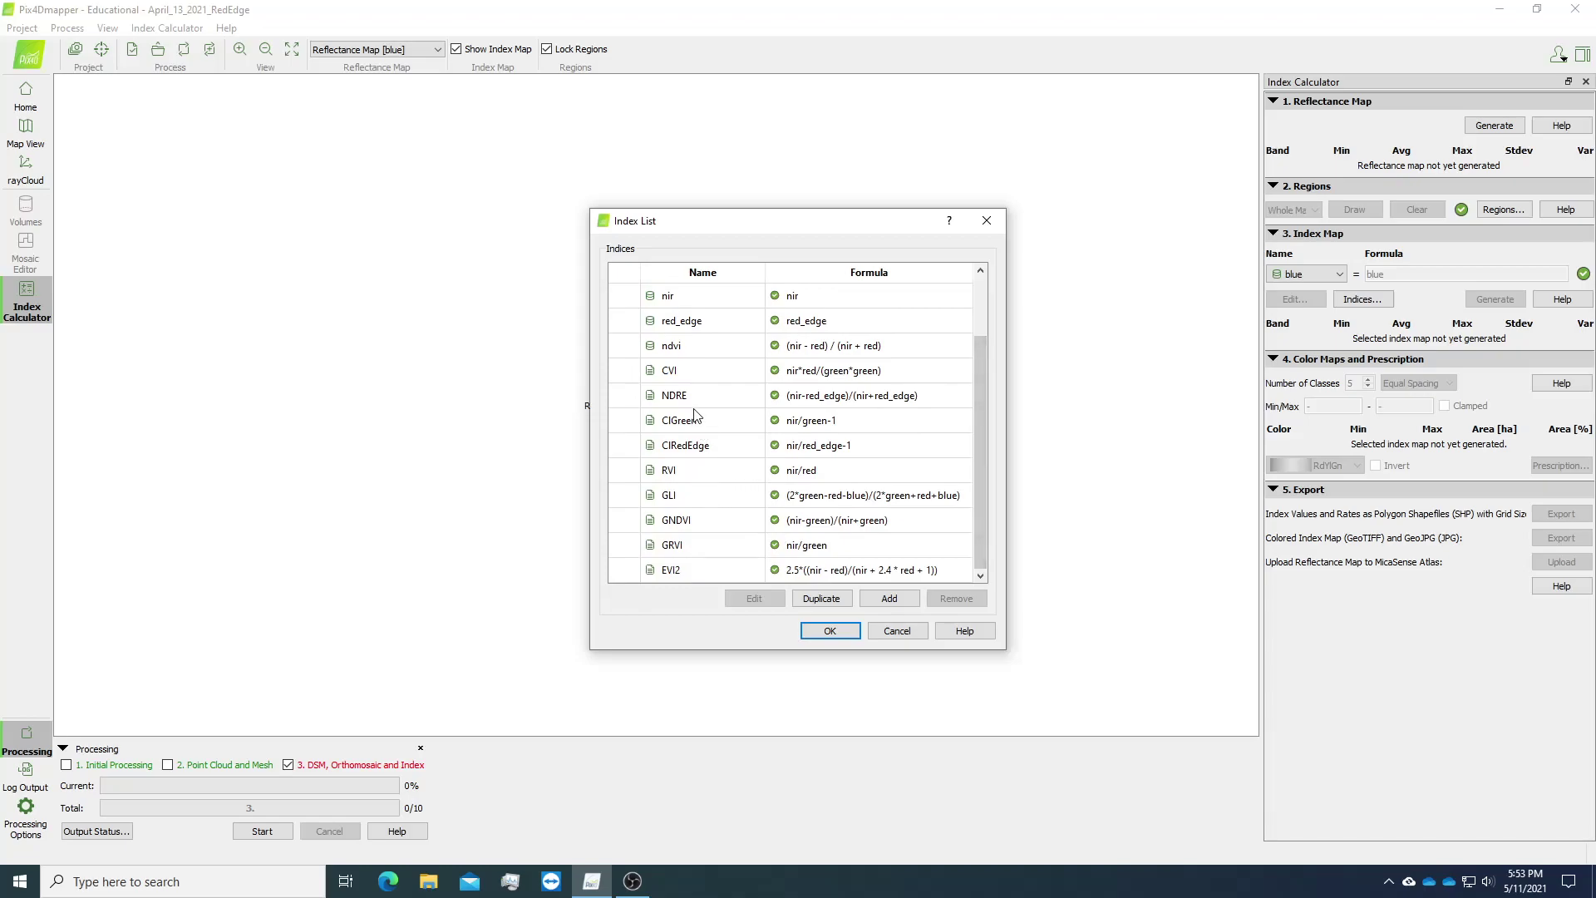
{"action": "left_click_drag", "start_coordinate": [981, 406], "coordinate": [922, 403]}
Step: Inspect the CVI and NDRE index formulas in the Index List
{"action": "left_click", "coordinate": [723, 366]}
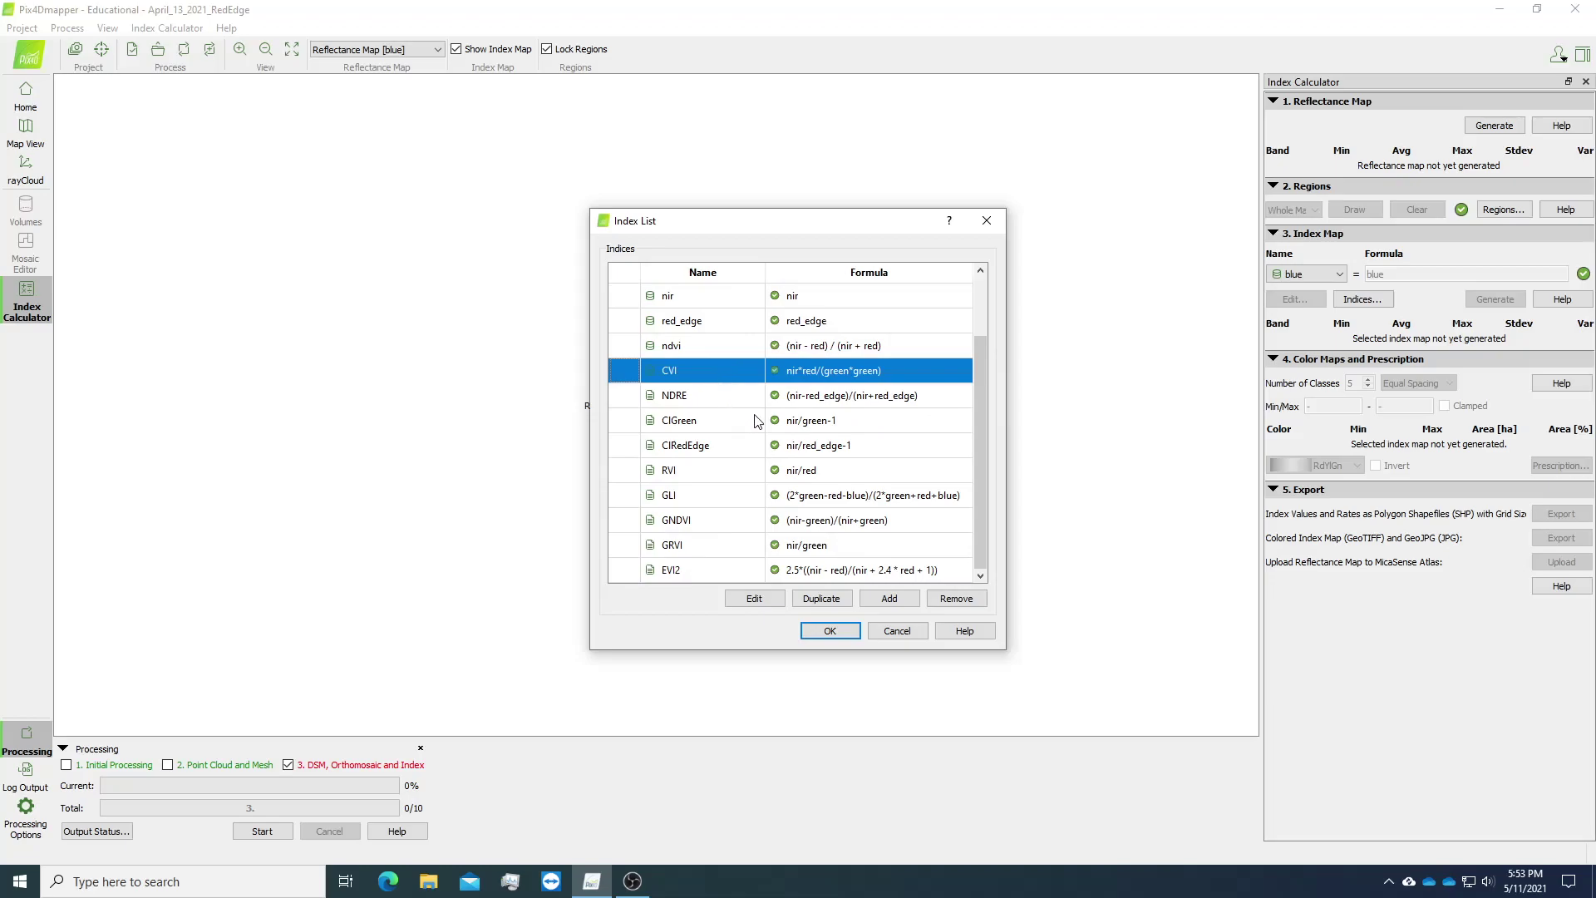
{"action": "scroll", "coordinate": [773, 449], "scroll_direction": "up", "scroll_amount": 1}
{"action": "scroll", "coordinate": [773, 448], "scroll_direction": "down", "scroll_amount": 1}
{"action": "left_click", "coordinate": [713, 397]}
{"action": "left_click", "coordinate": [669, 373]}
{"action": "key", "text": "Down"}
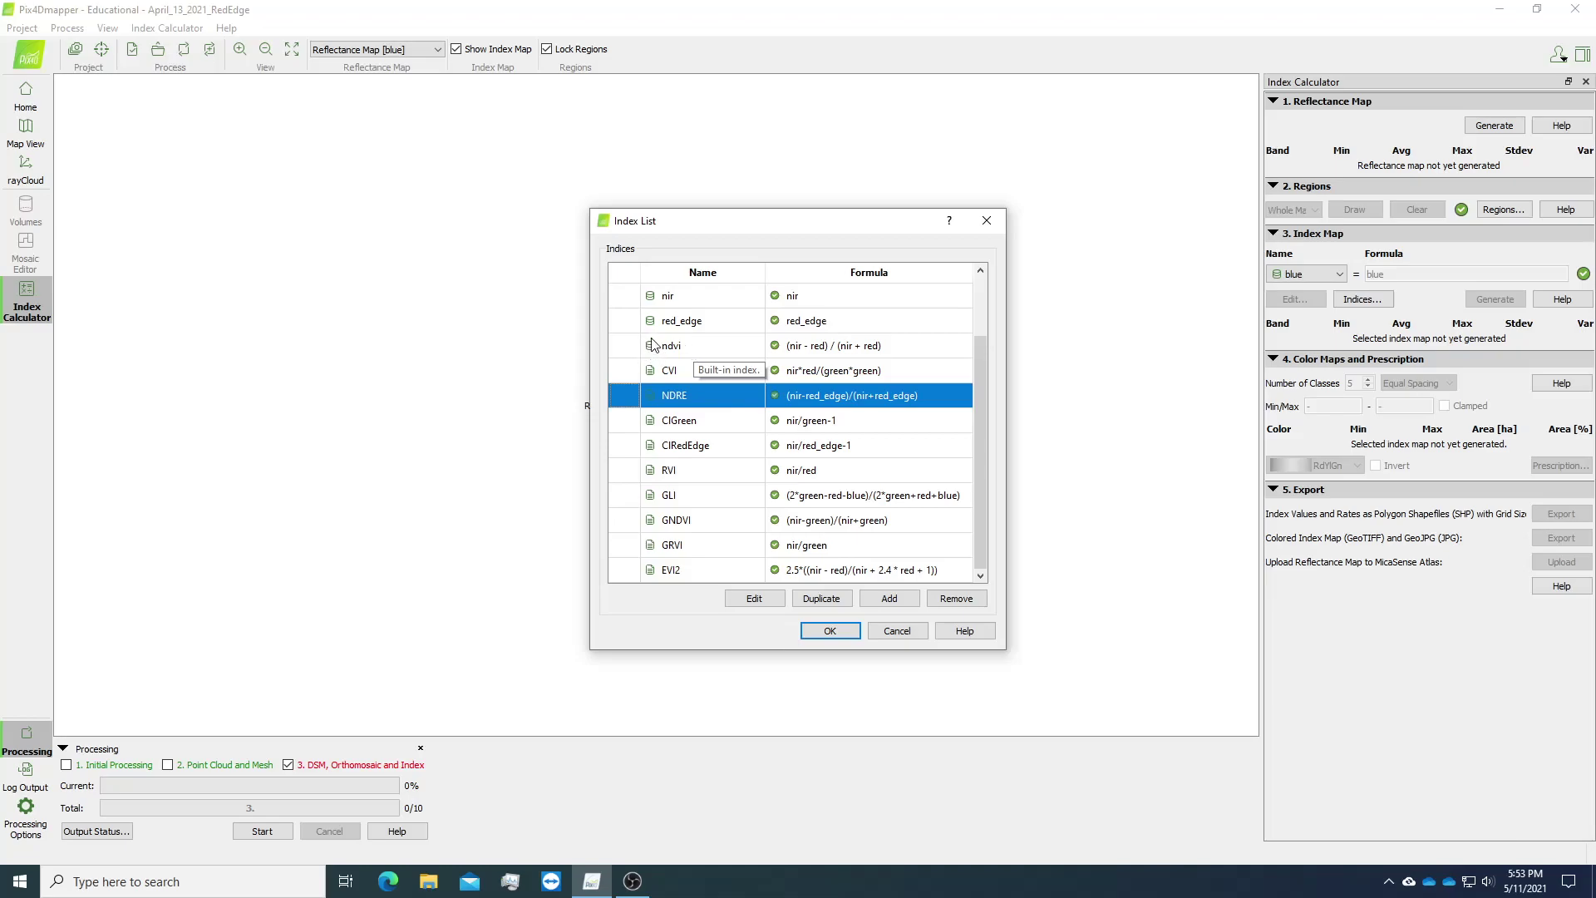
{"action": "left_click", "coordinate": [678, 374]}
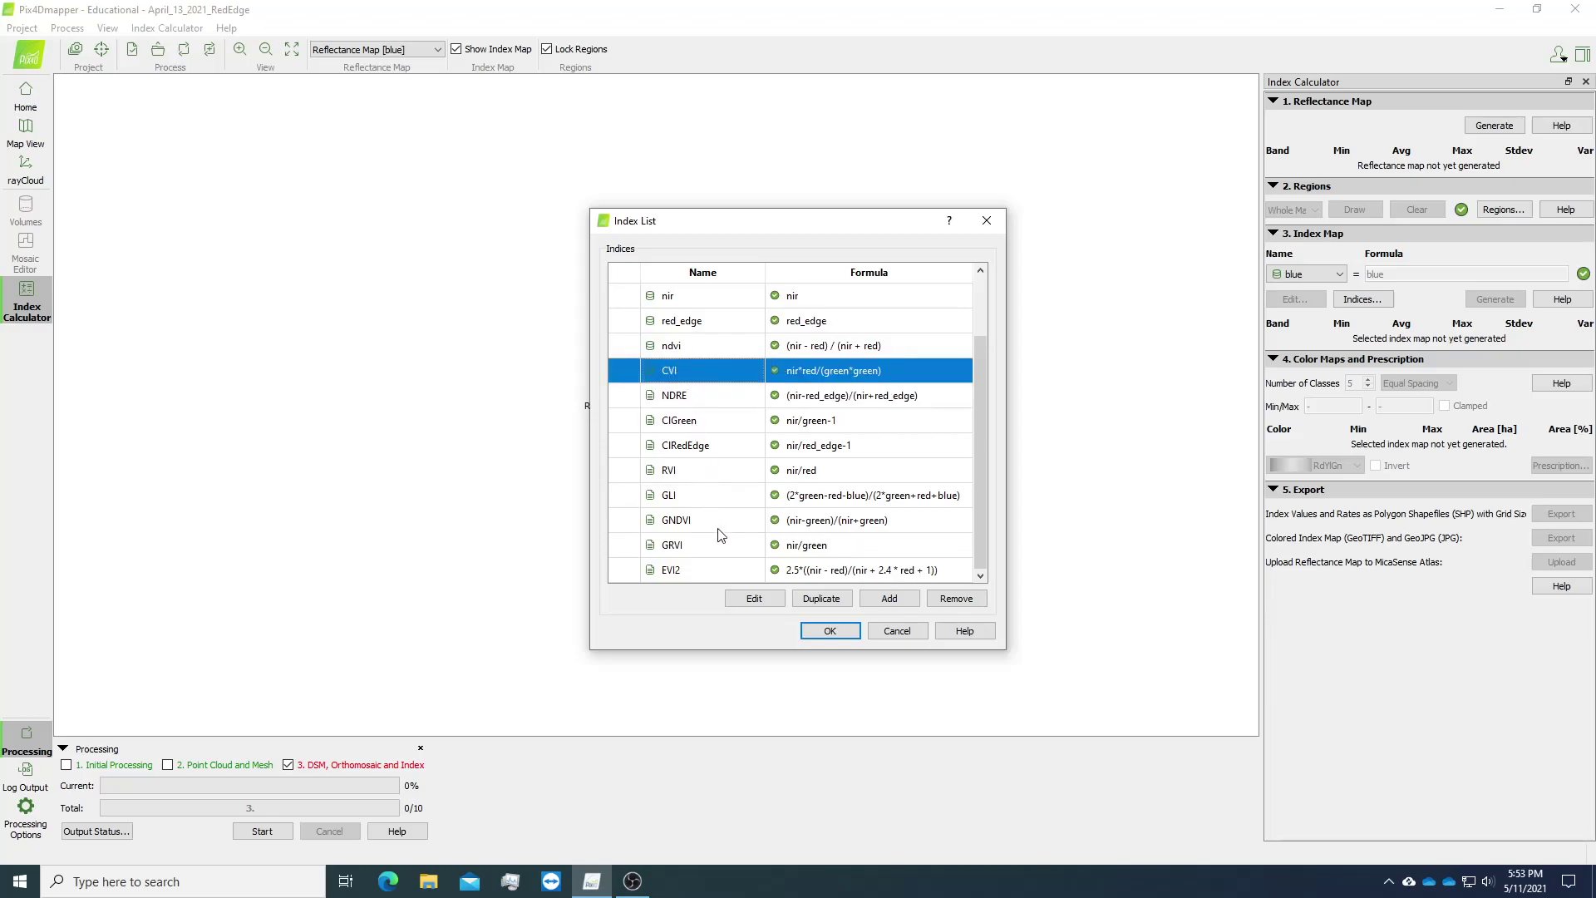
{"action": "left_click", "coordinate": [691, 401]}
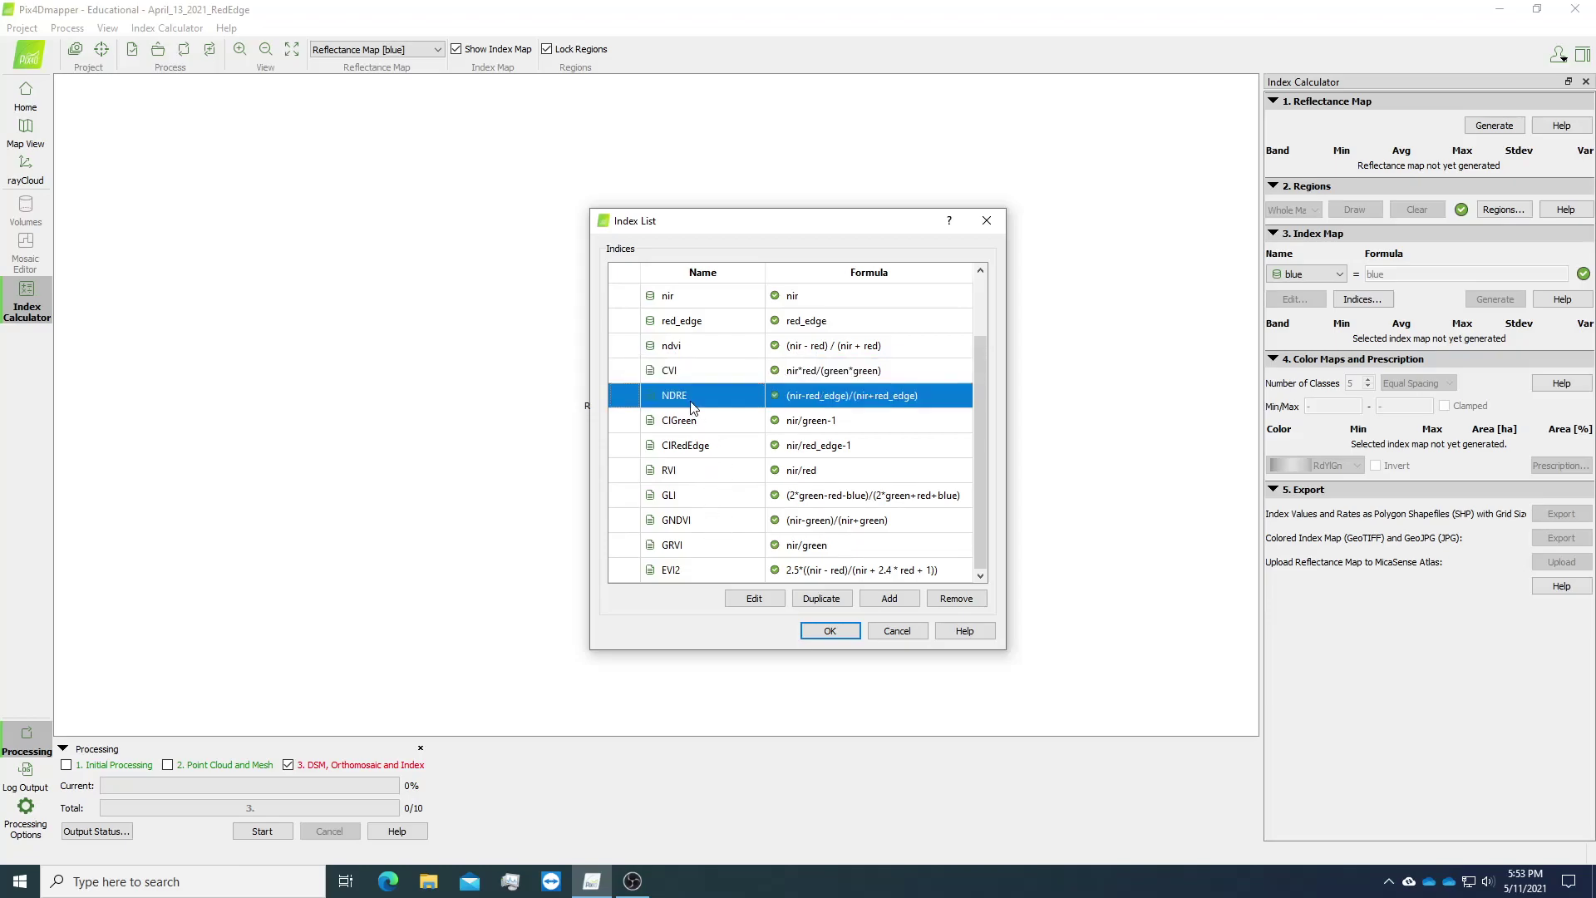
{"action": "left_click", "coordinate": [655, 376]}
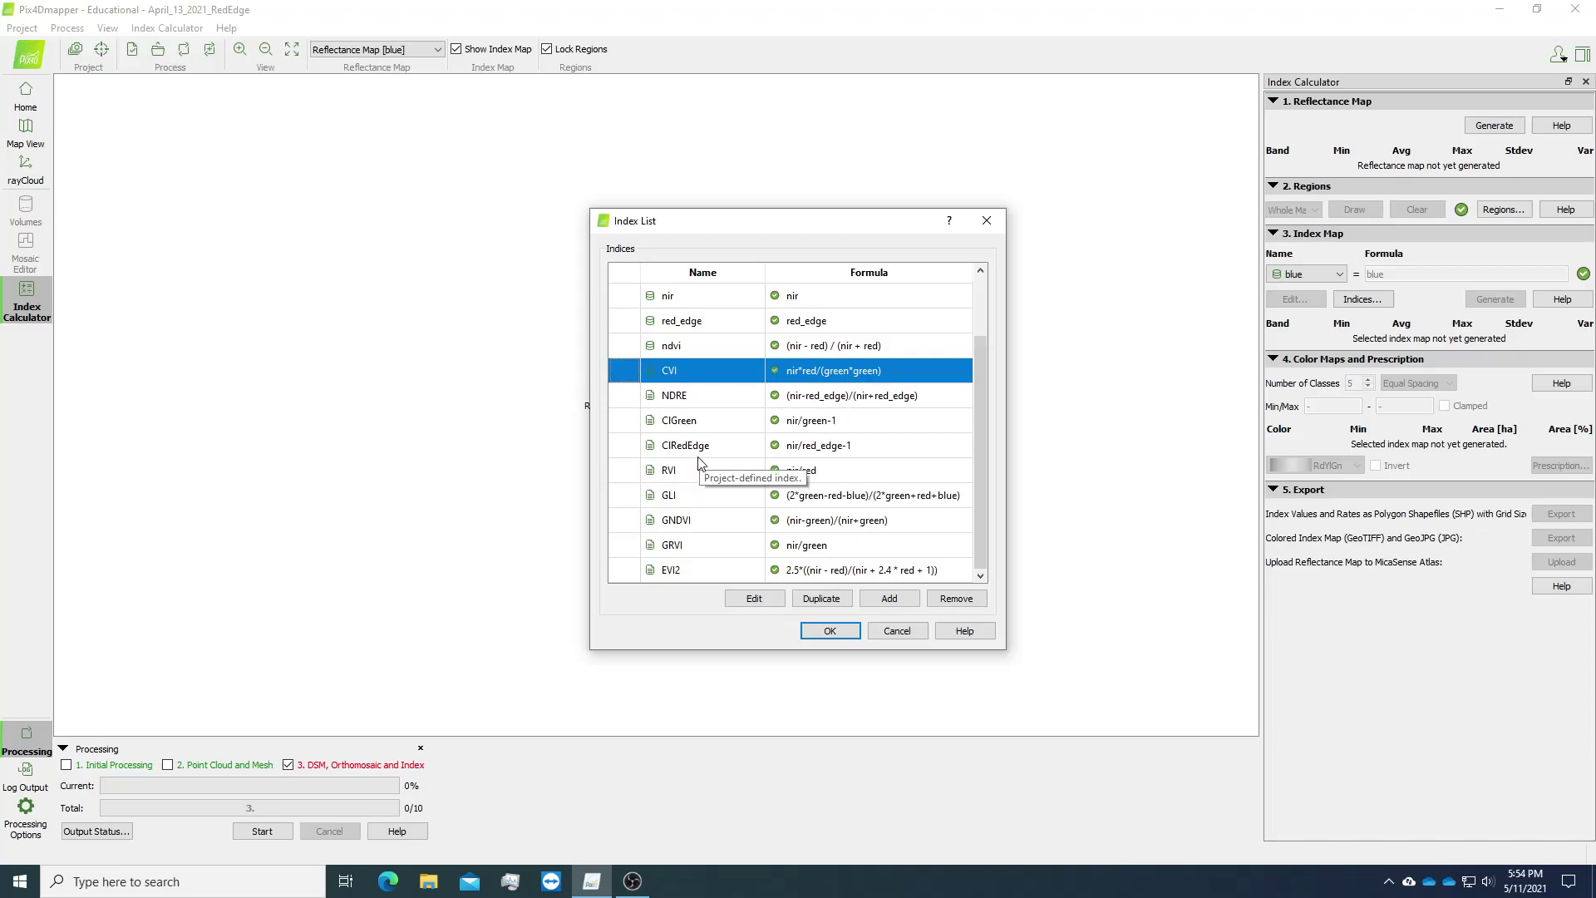
Step: Create a new index with formula (nir-red)/(nir+red) and select its unnamed row
{"action": "left_click", "coordinate": [889, 600]}
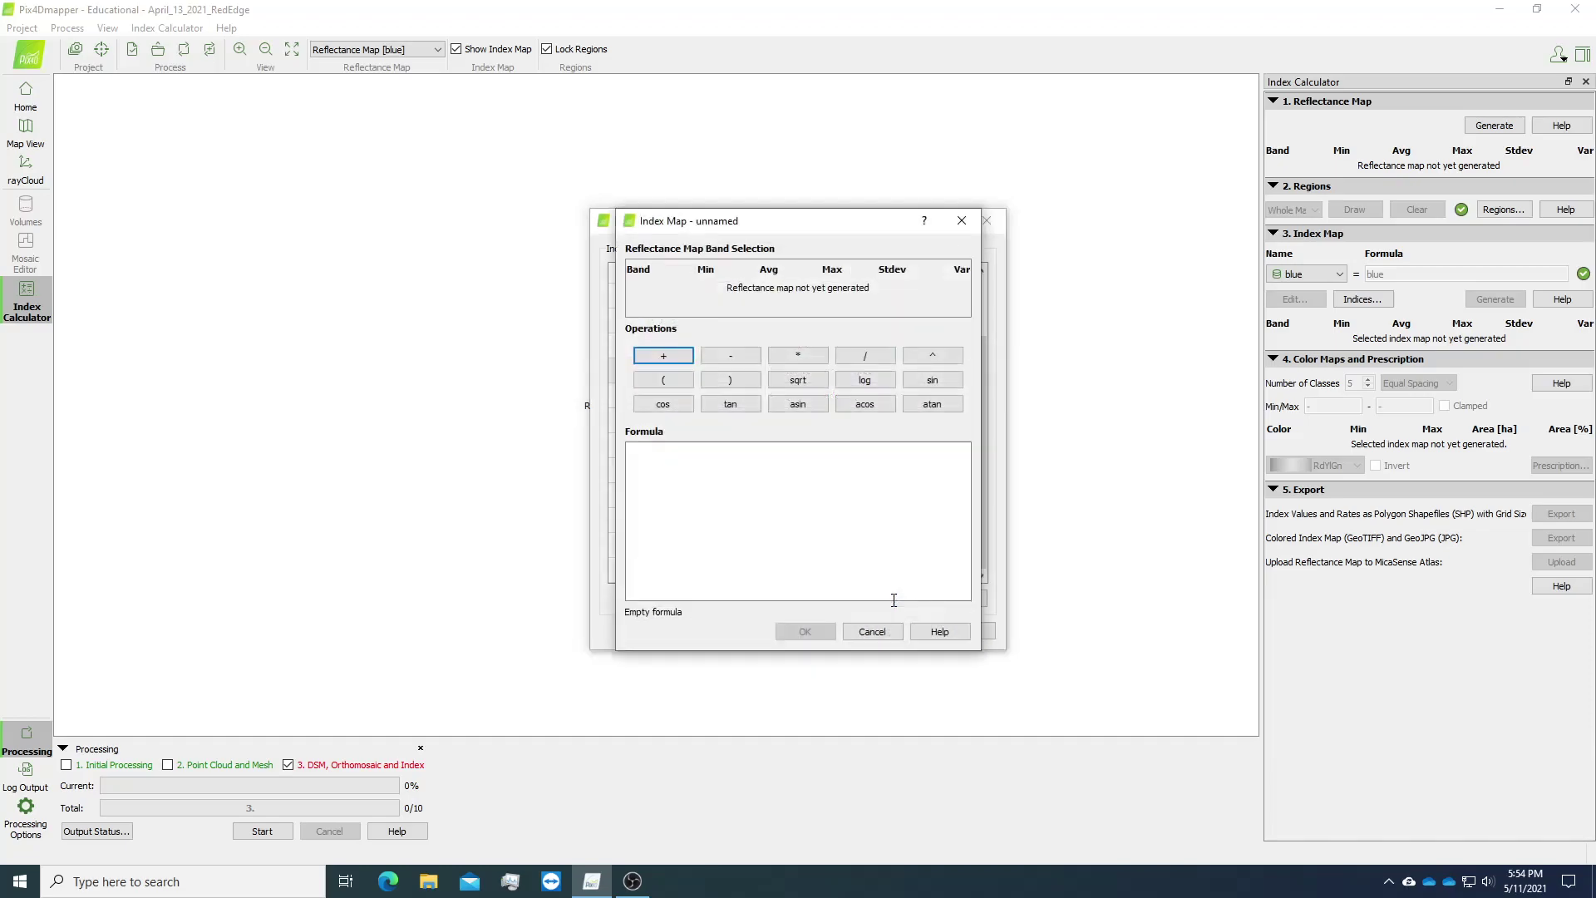
{"action": "left_click_drag", "start_coordinate": [783, 227], "coordinate": [1096, 256]}
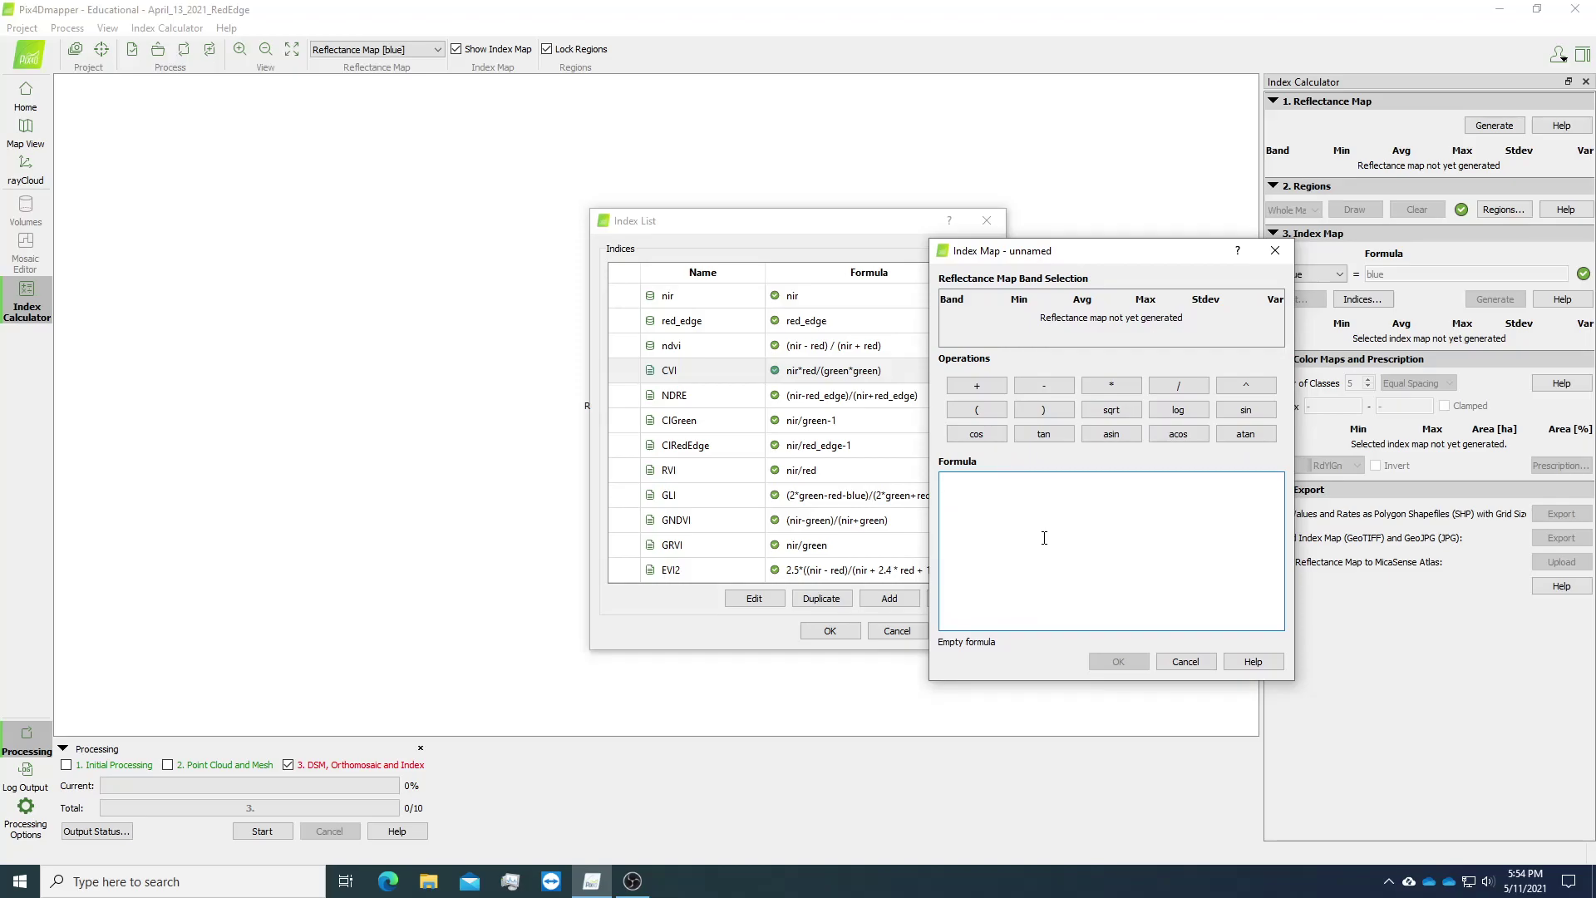
{"action": "left_click", "coordinate": [989, 409]}
{"action": "type", "text": "nir-red)"}
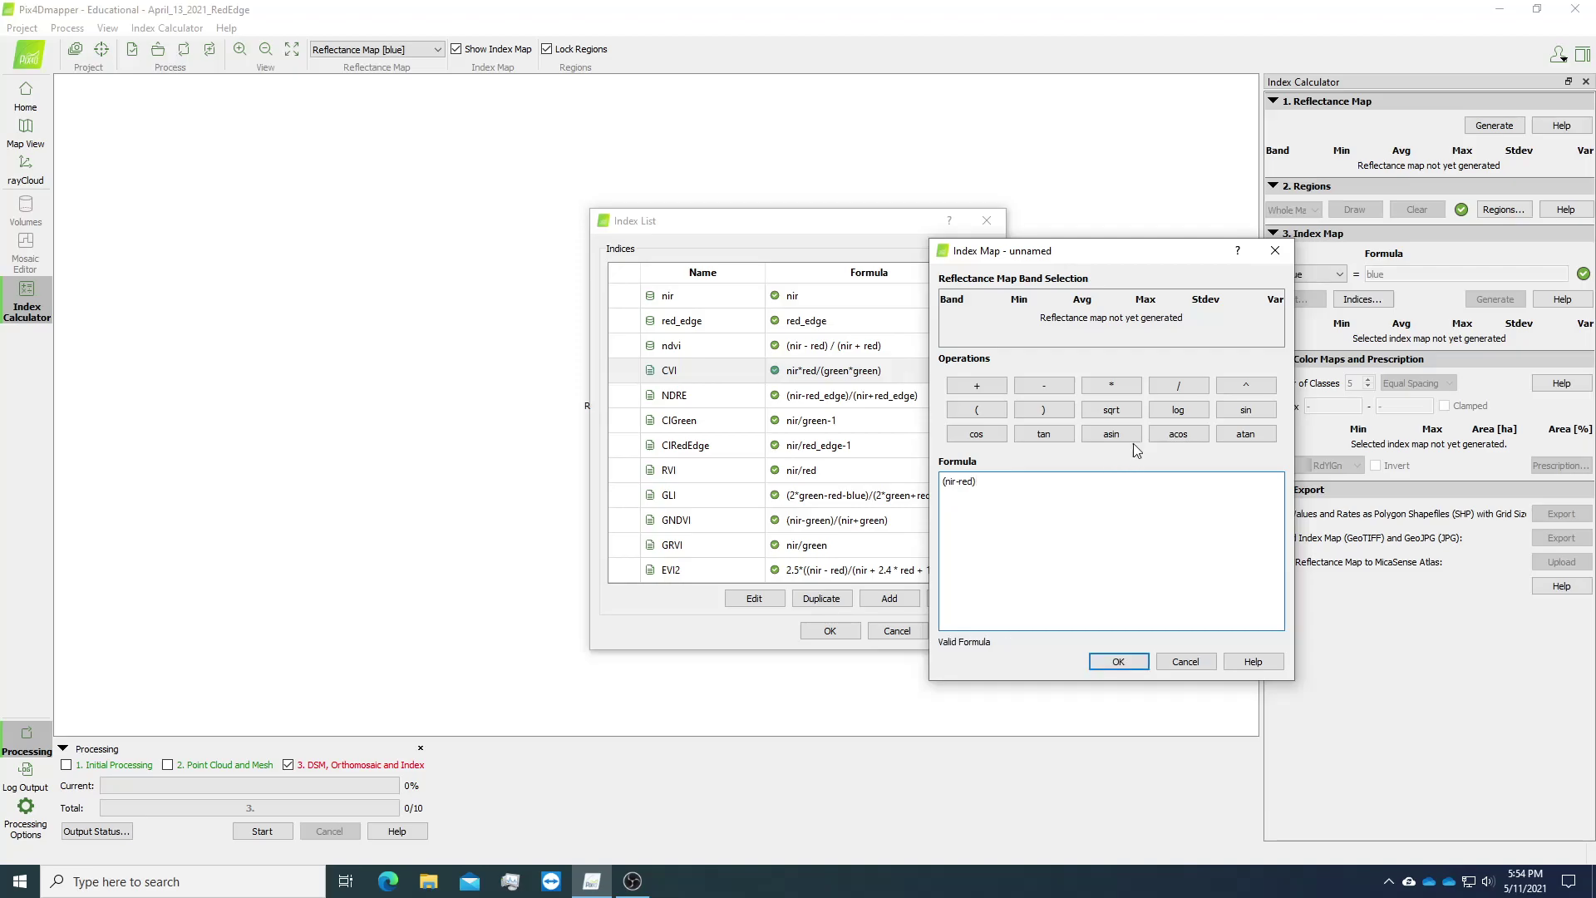
{"action": "left_click", "coordinate": [1178, 387]}
{"action": "type", "text": "(nir"}
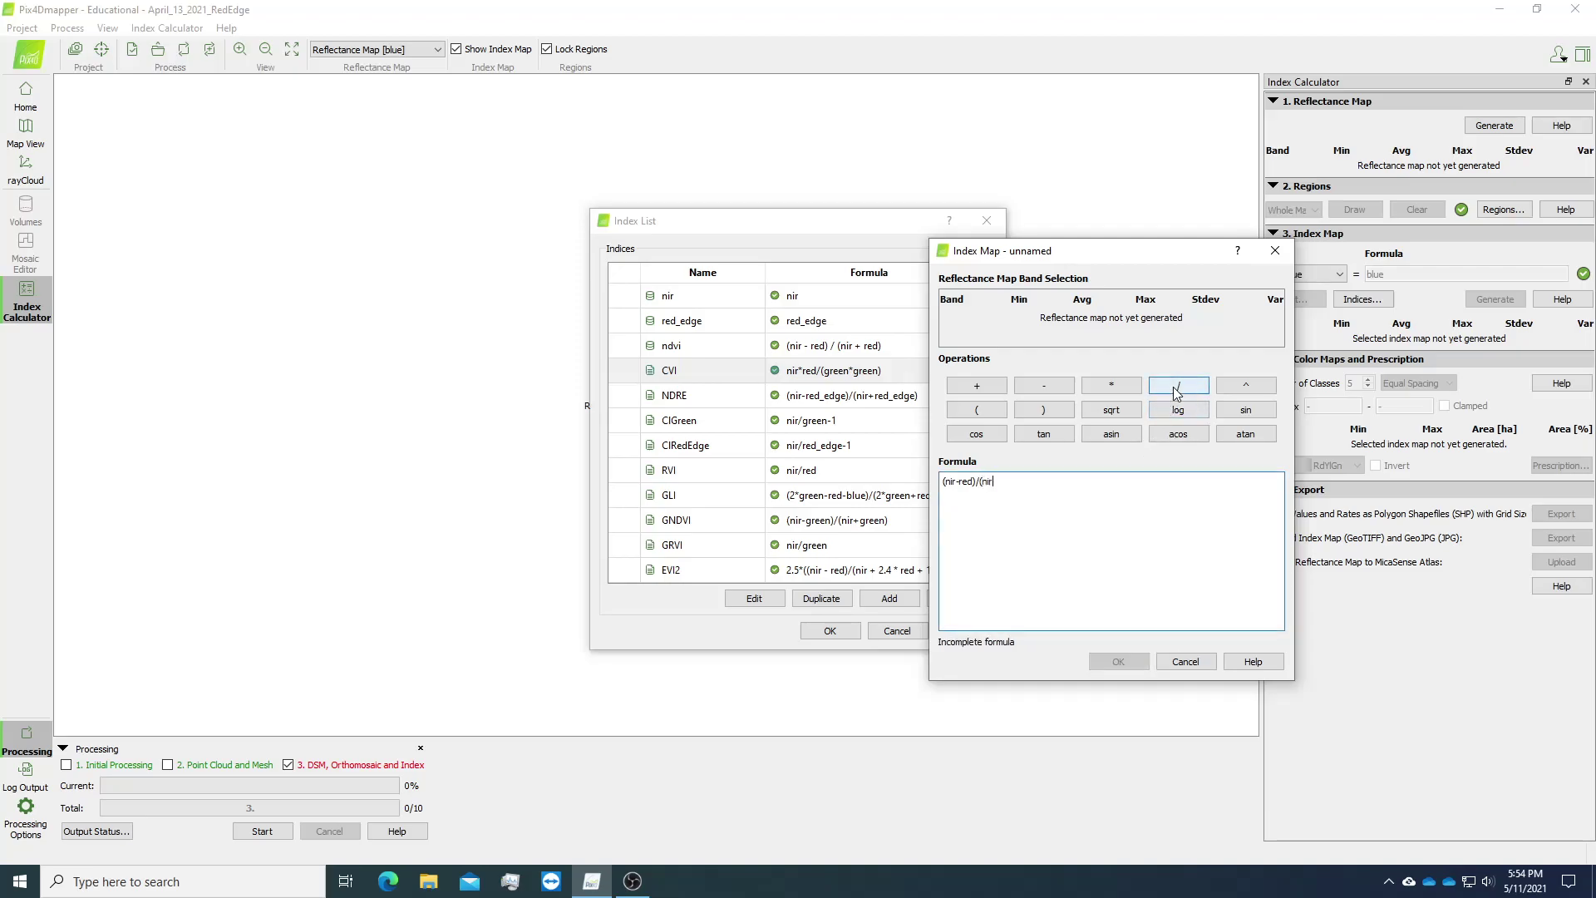
{"action": "type", "text": "+red)"}
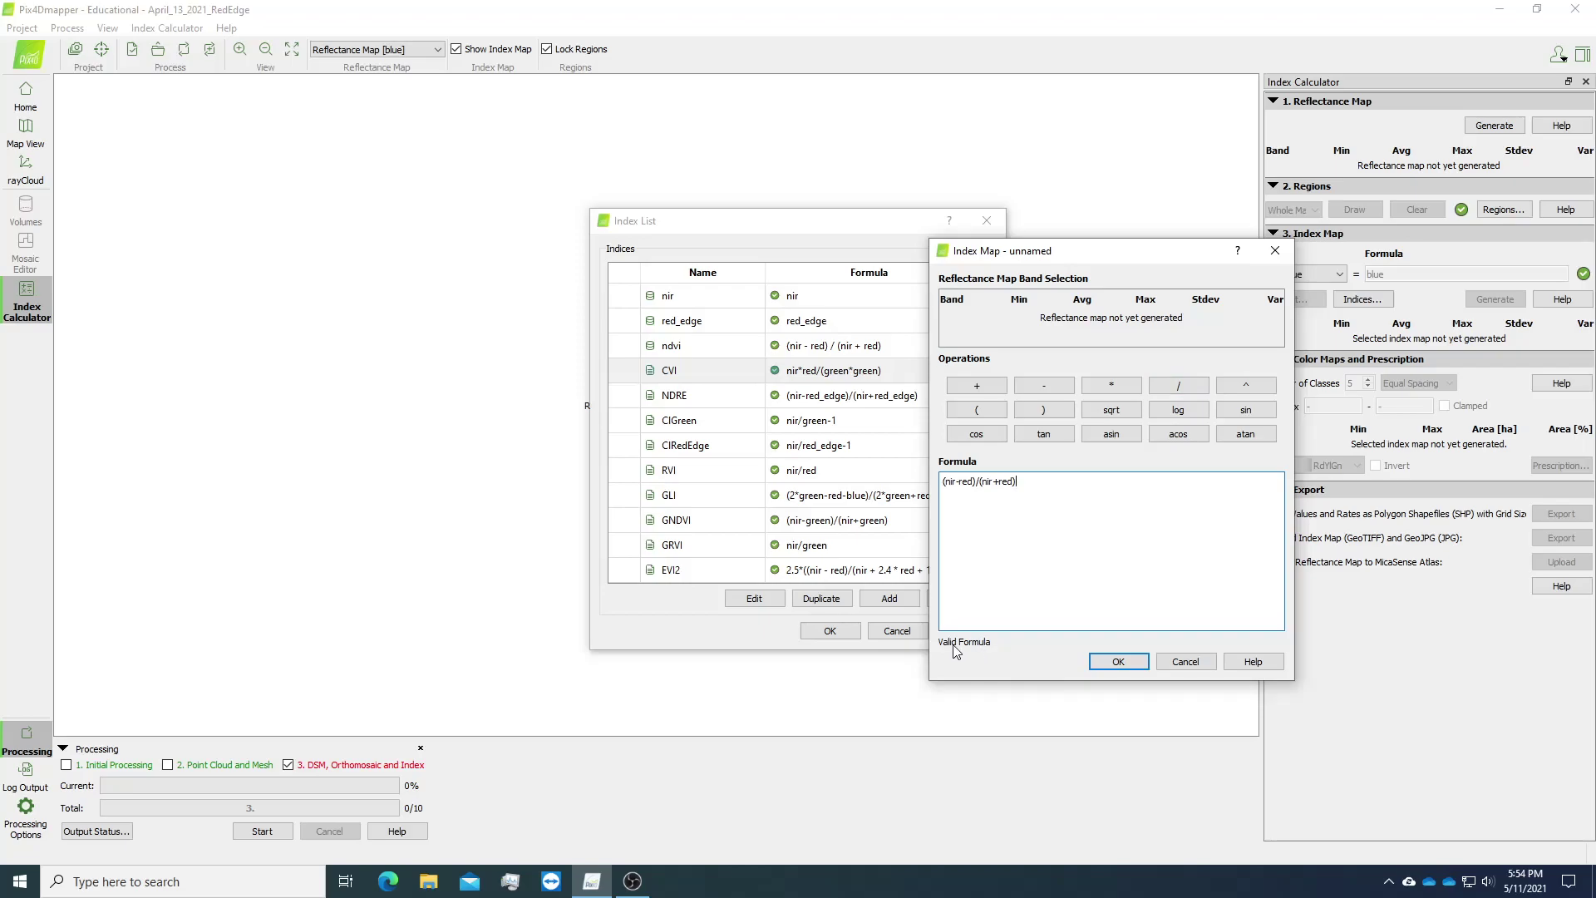
{"action": "left_click", "coordinate": [1119, 661]}
{"action": "left_click", "coordinate": [693, 572]}
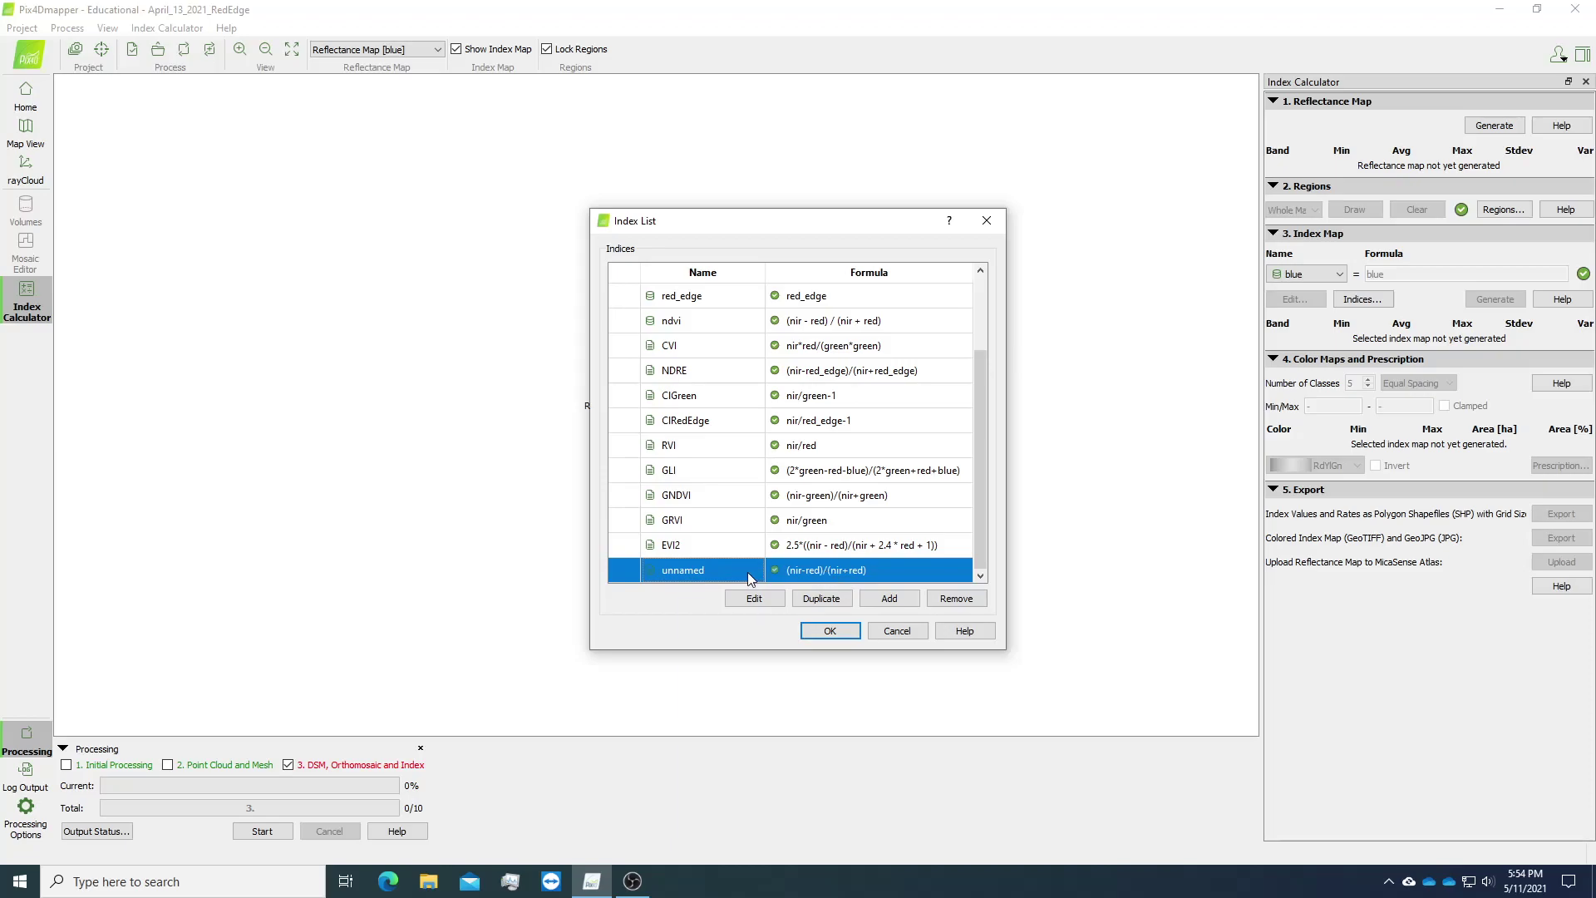
Step: Rename the new unnamed index to NDVI2
{"action": "double_click", "coordinate": [671, 572]}
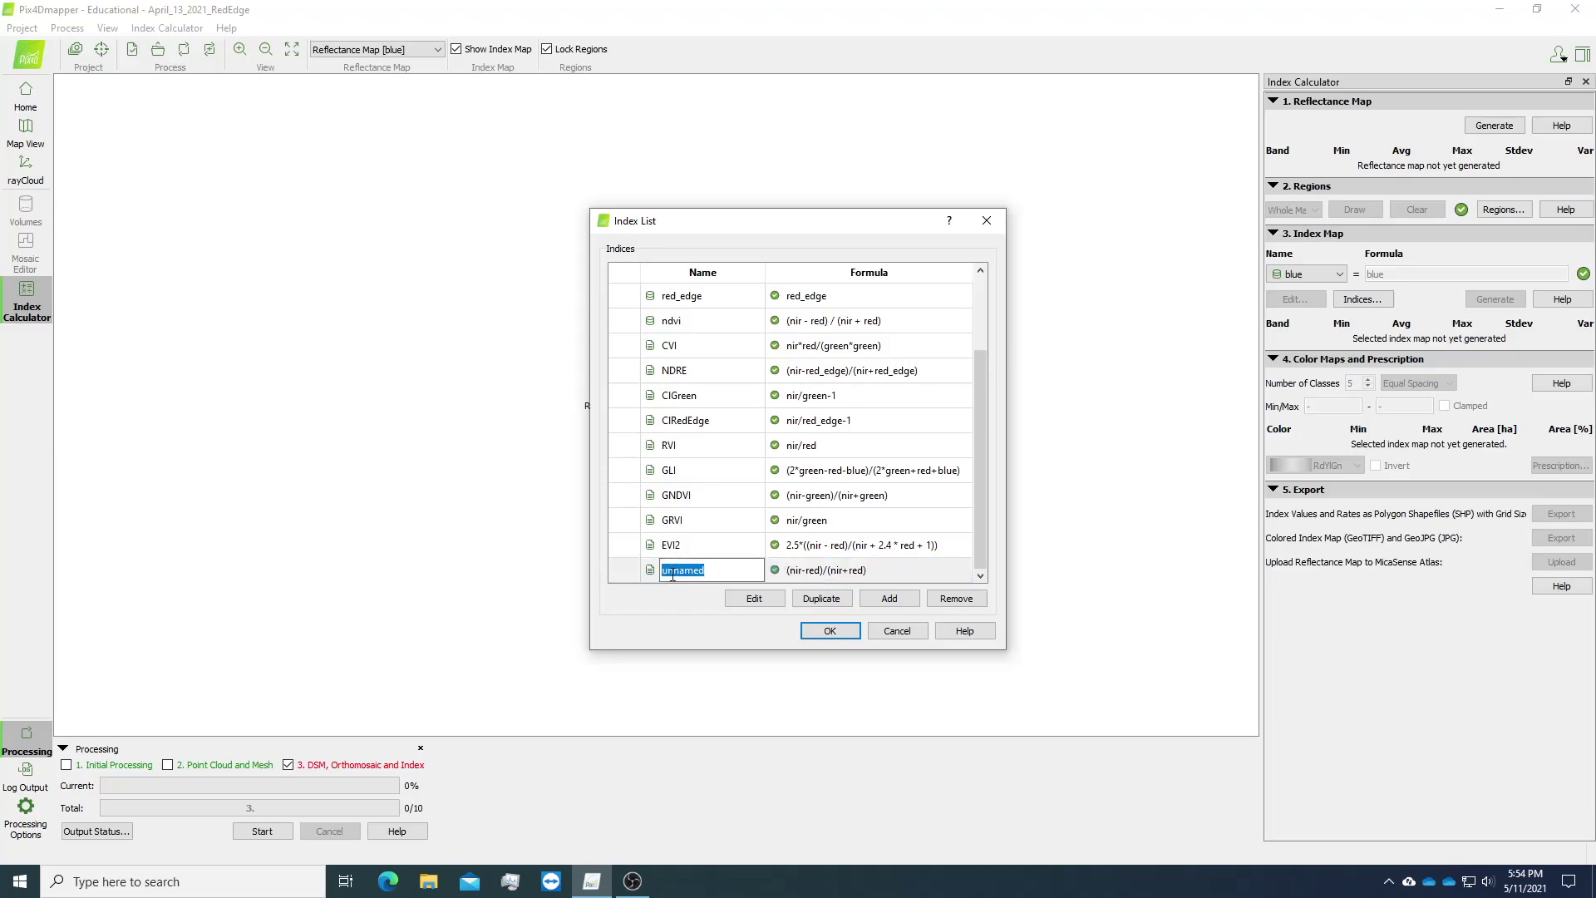
{"action": "type", "text": "N"}
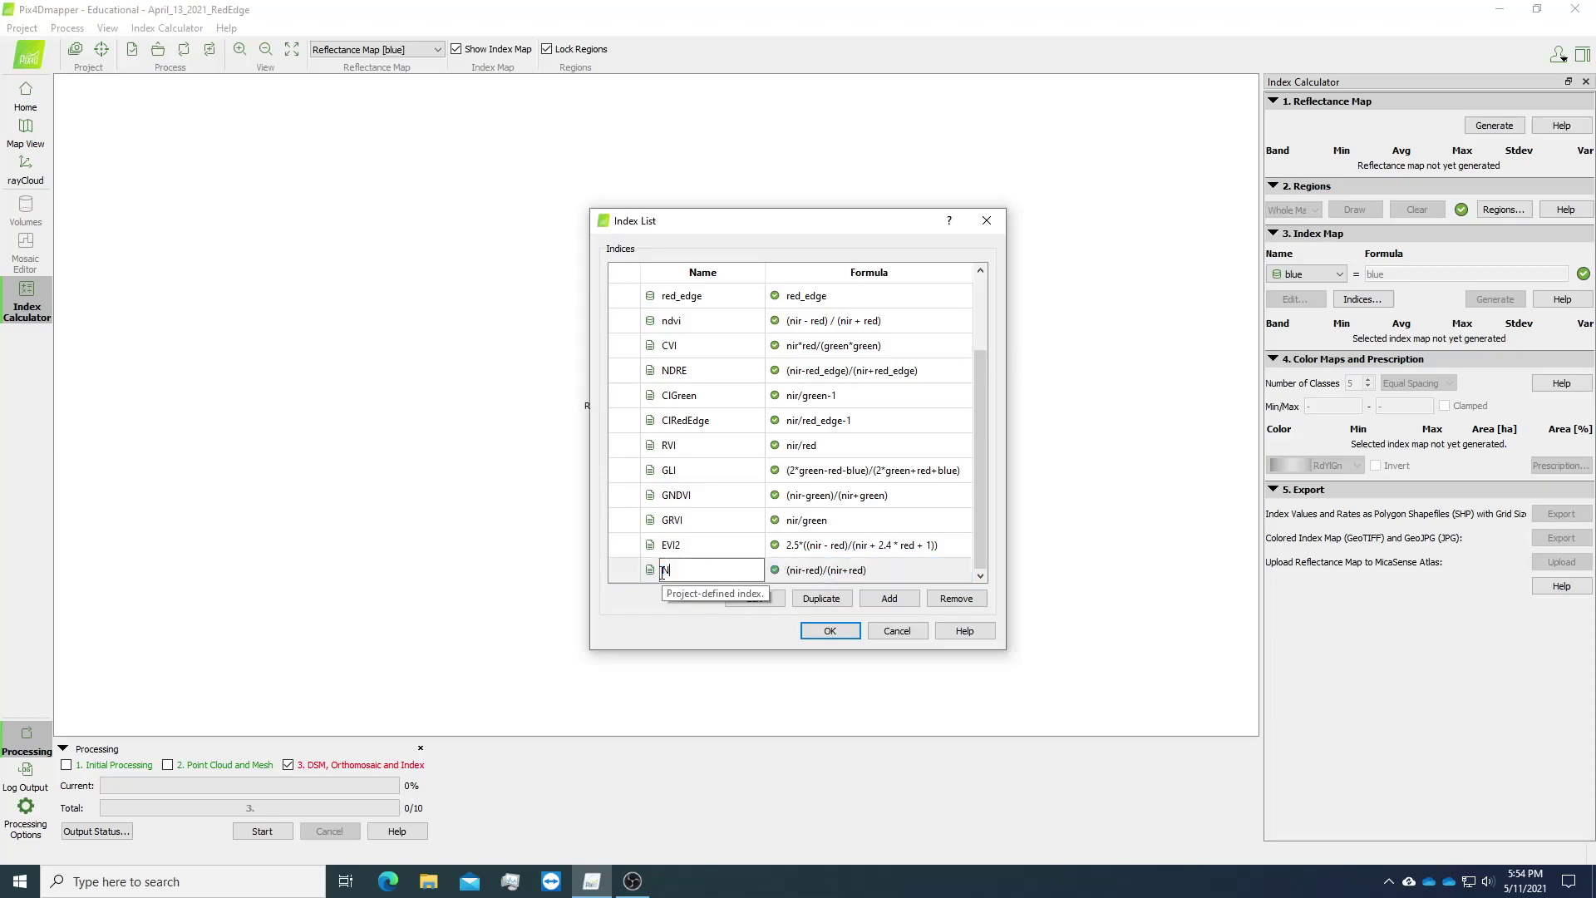
{"action": "type", "text": "DVI2"}
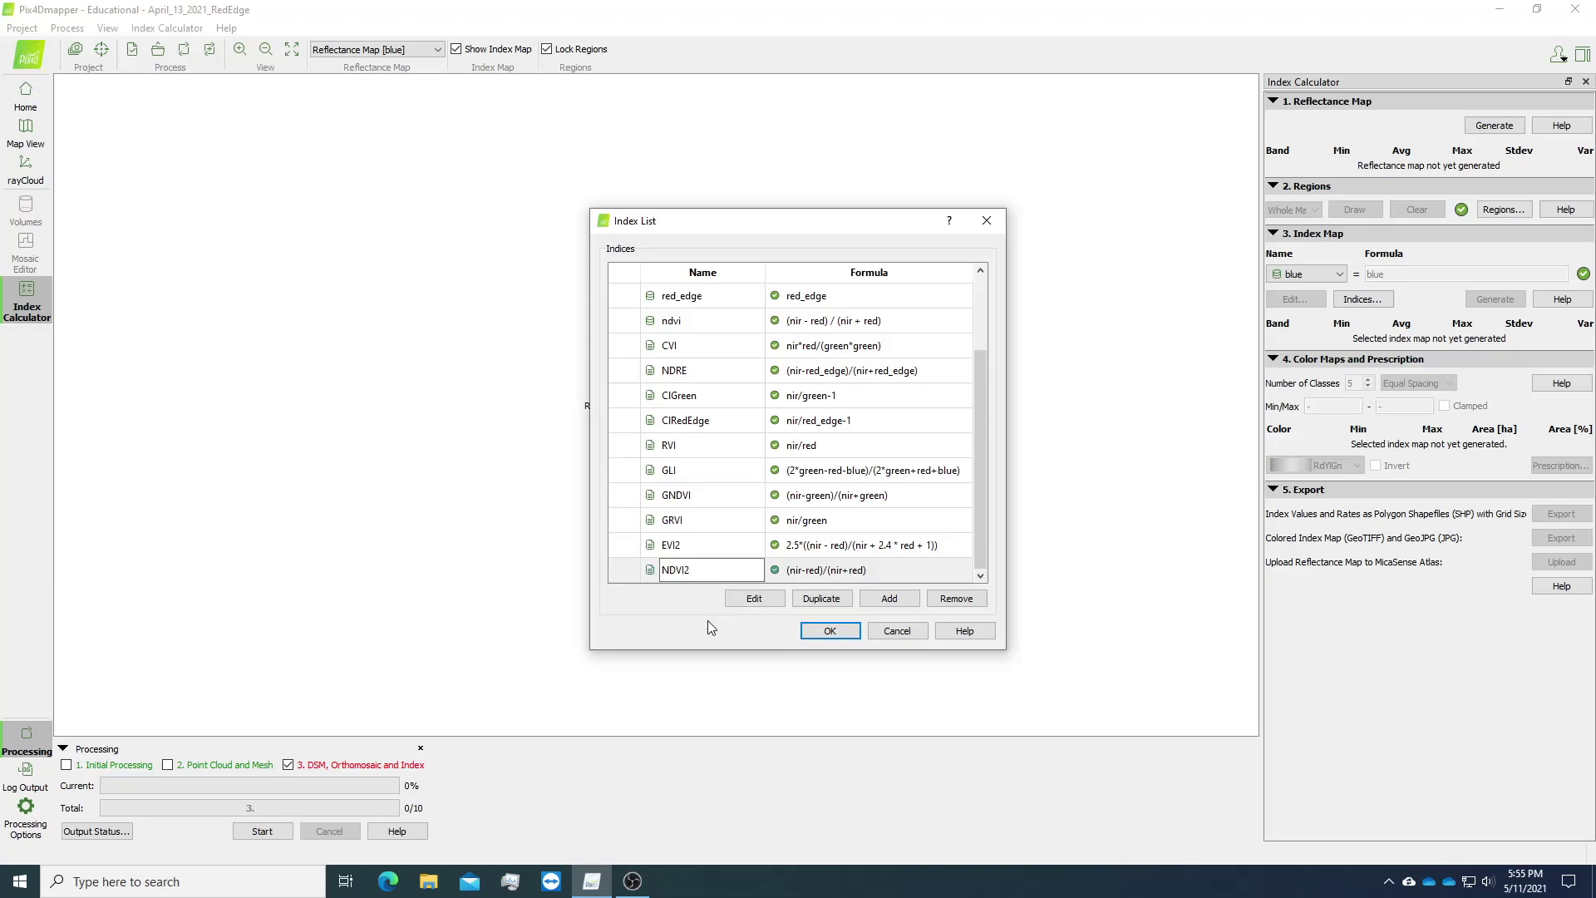
{"action": "left_click", "coordinate": [690, 579]}
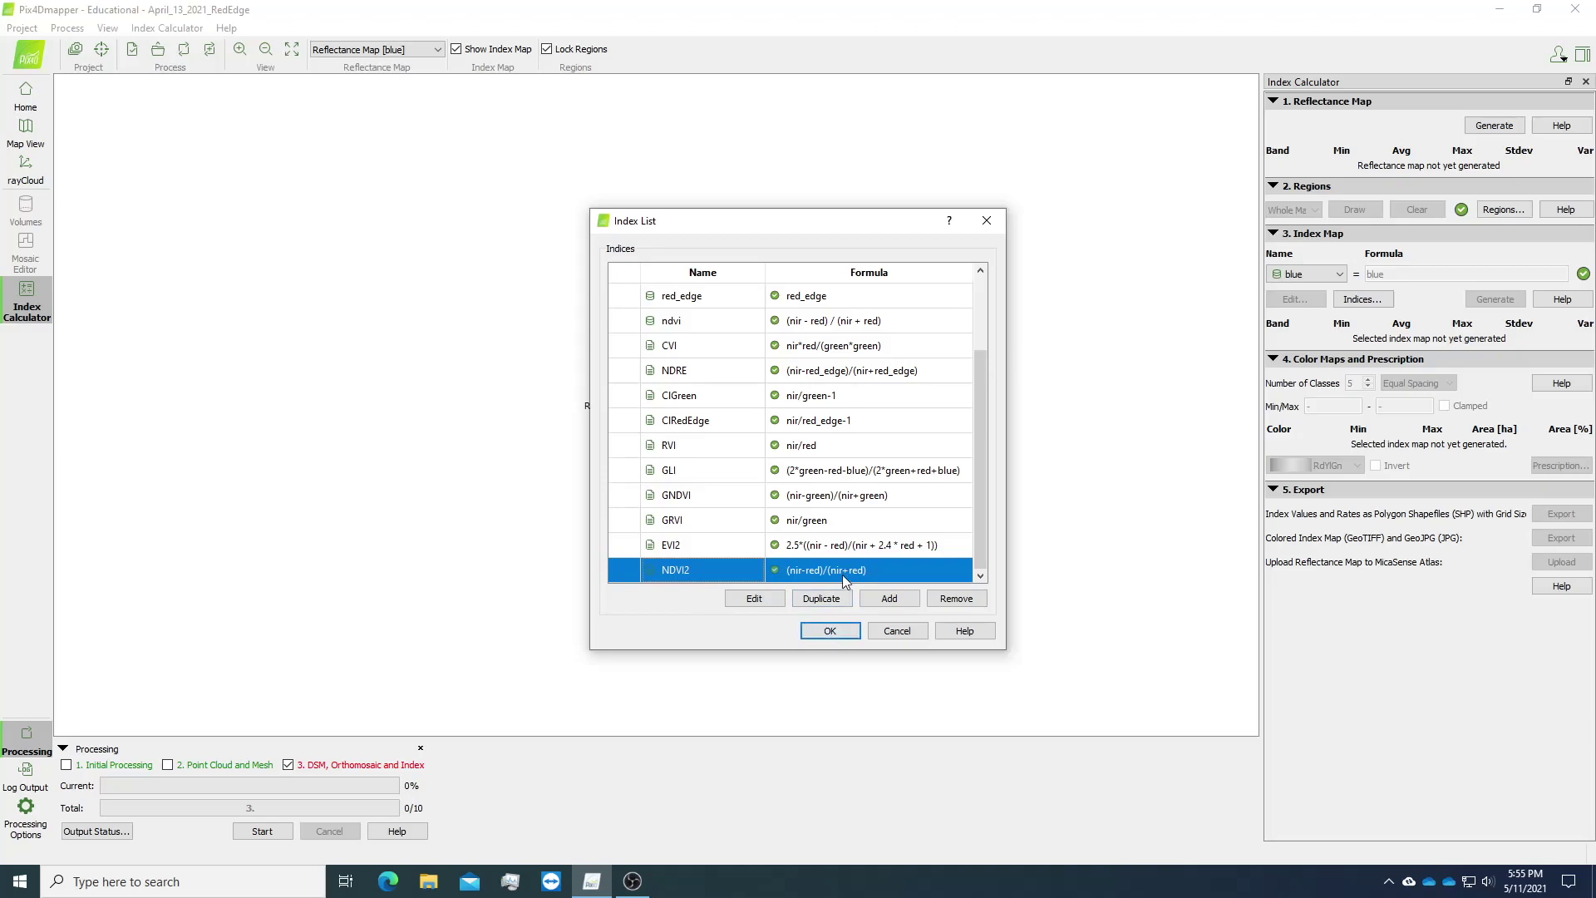
{"action": "left_click", "coordinate": [691, 545]}
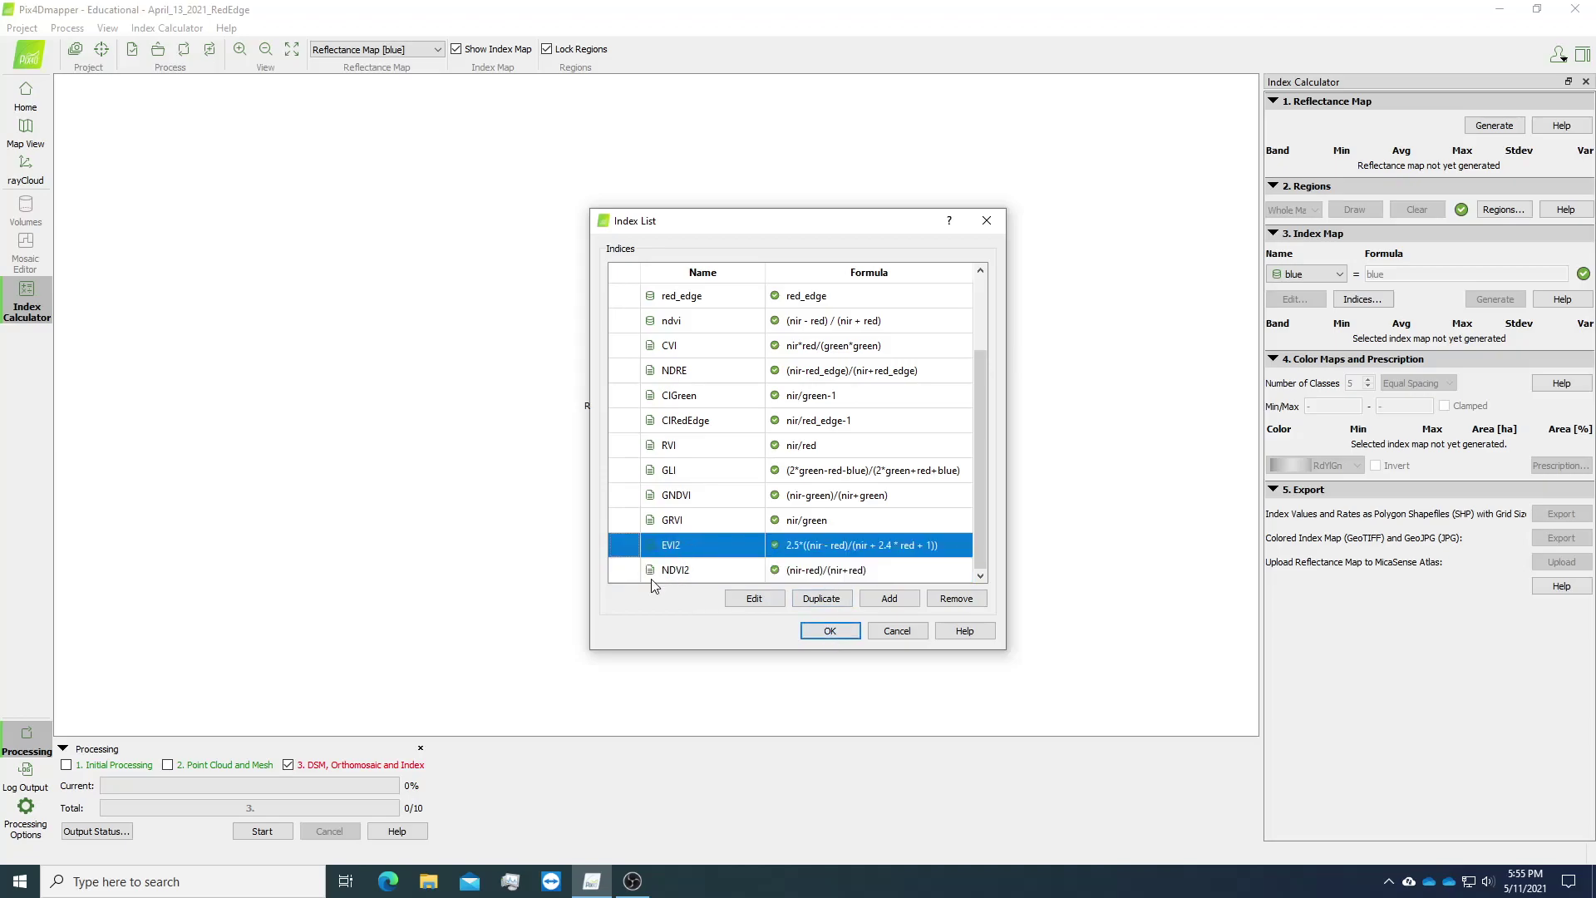
{"action": "left_click", "coordinate": [655, 572]}
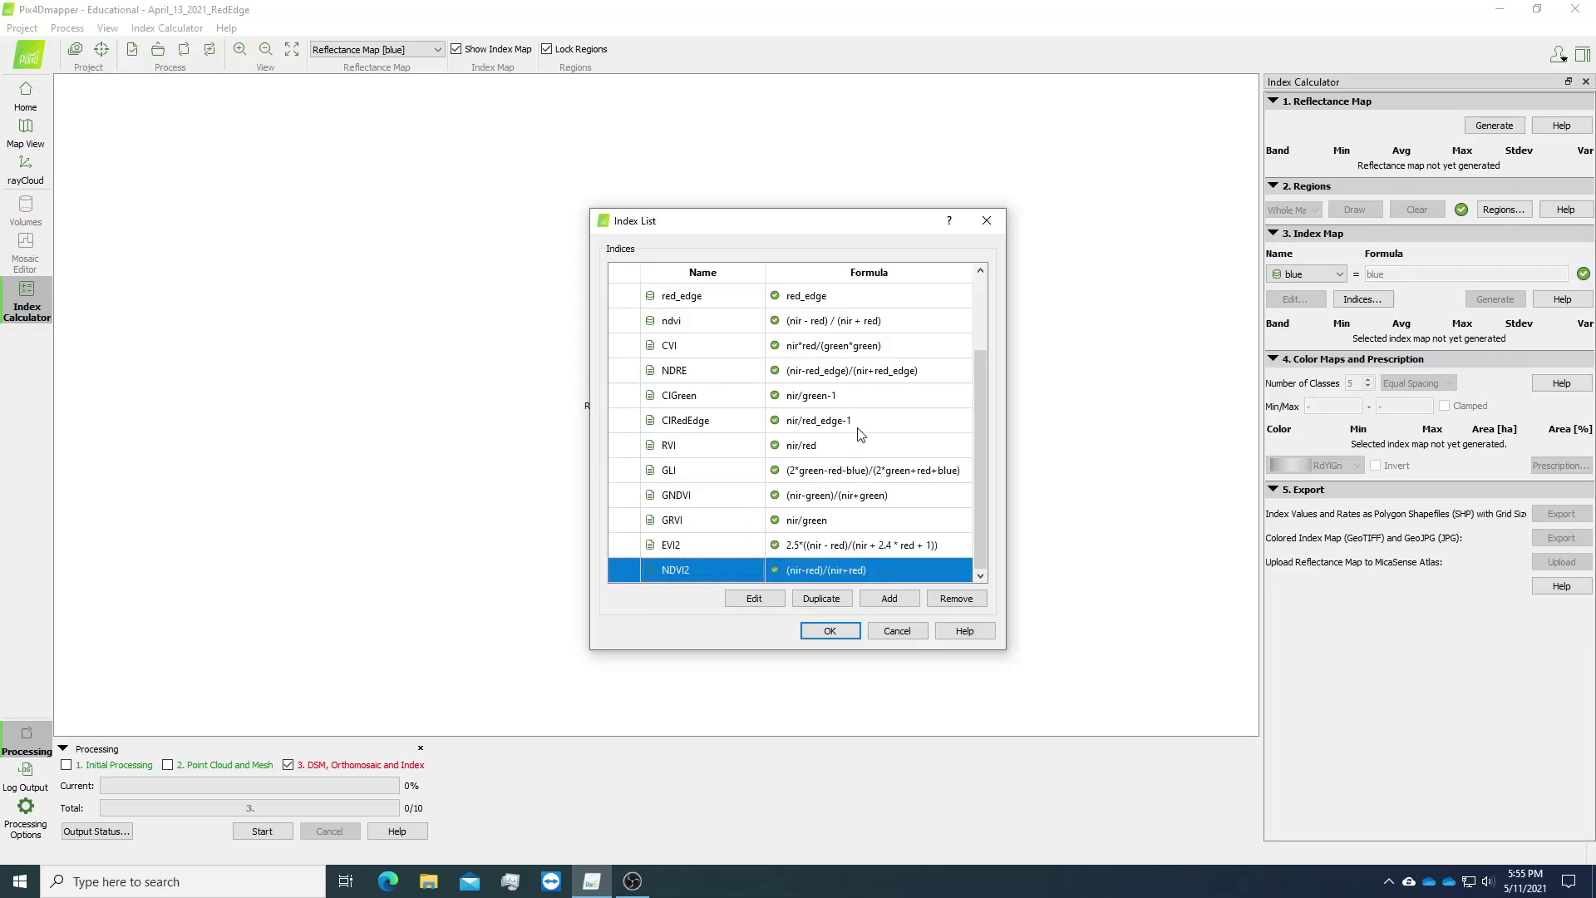
{"action": "scroll", "coordinate": [868, 432], "scroll_direction": "up", "scroll_amount": 2}
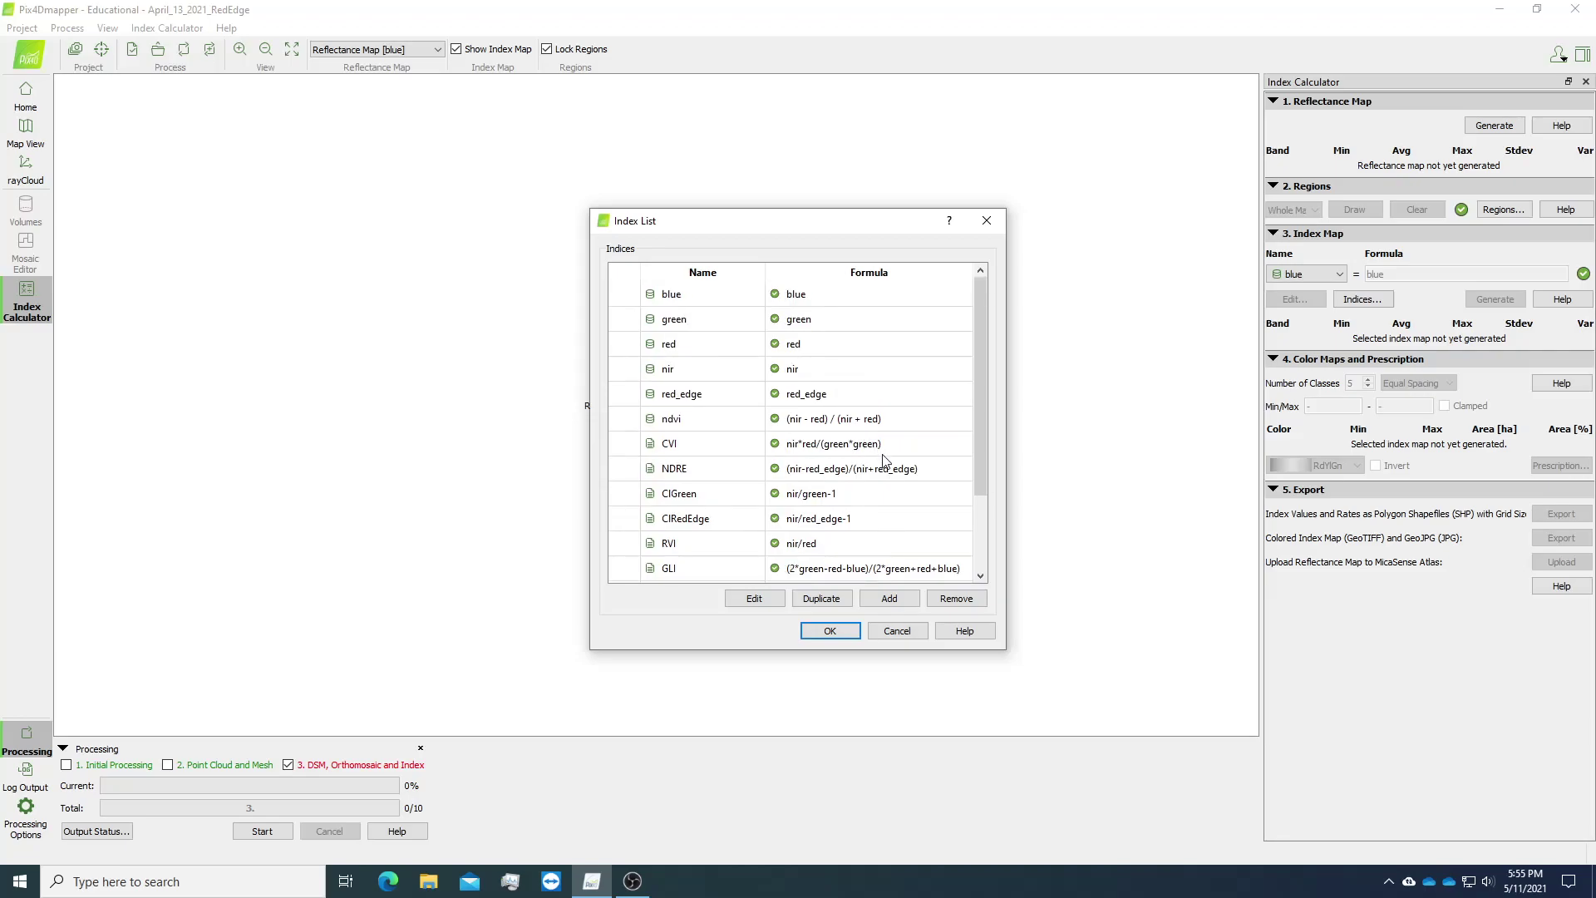
{"action": "scroll", "coordinate": [884, 460], "scroll_direction": "down", "scroll_amount": 2}
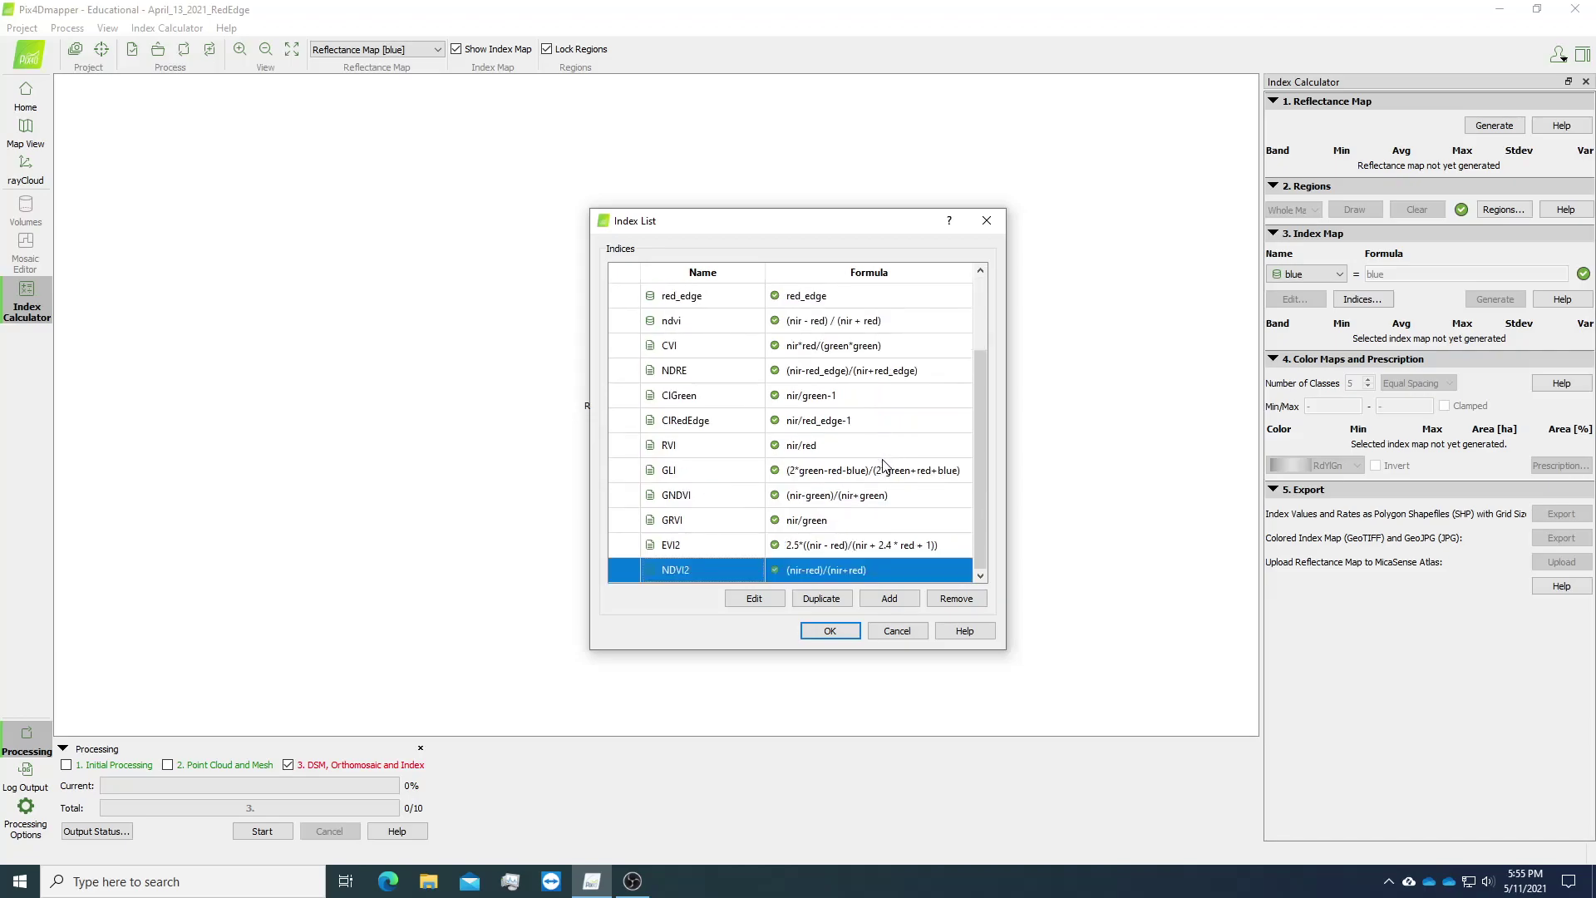
Step: Enlarge the Index List window and remove the NDVI2 index
{"action": "left_click_drag", "start_coordinate": [803, 230], "coordinate": [653, 199]}
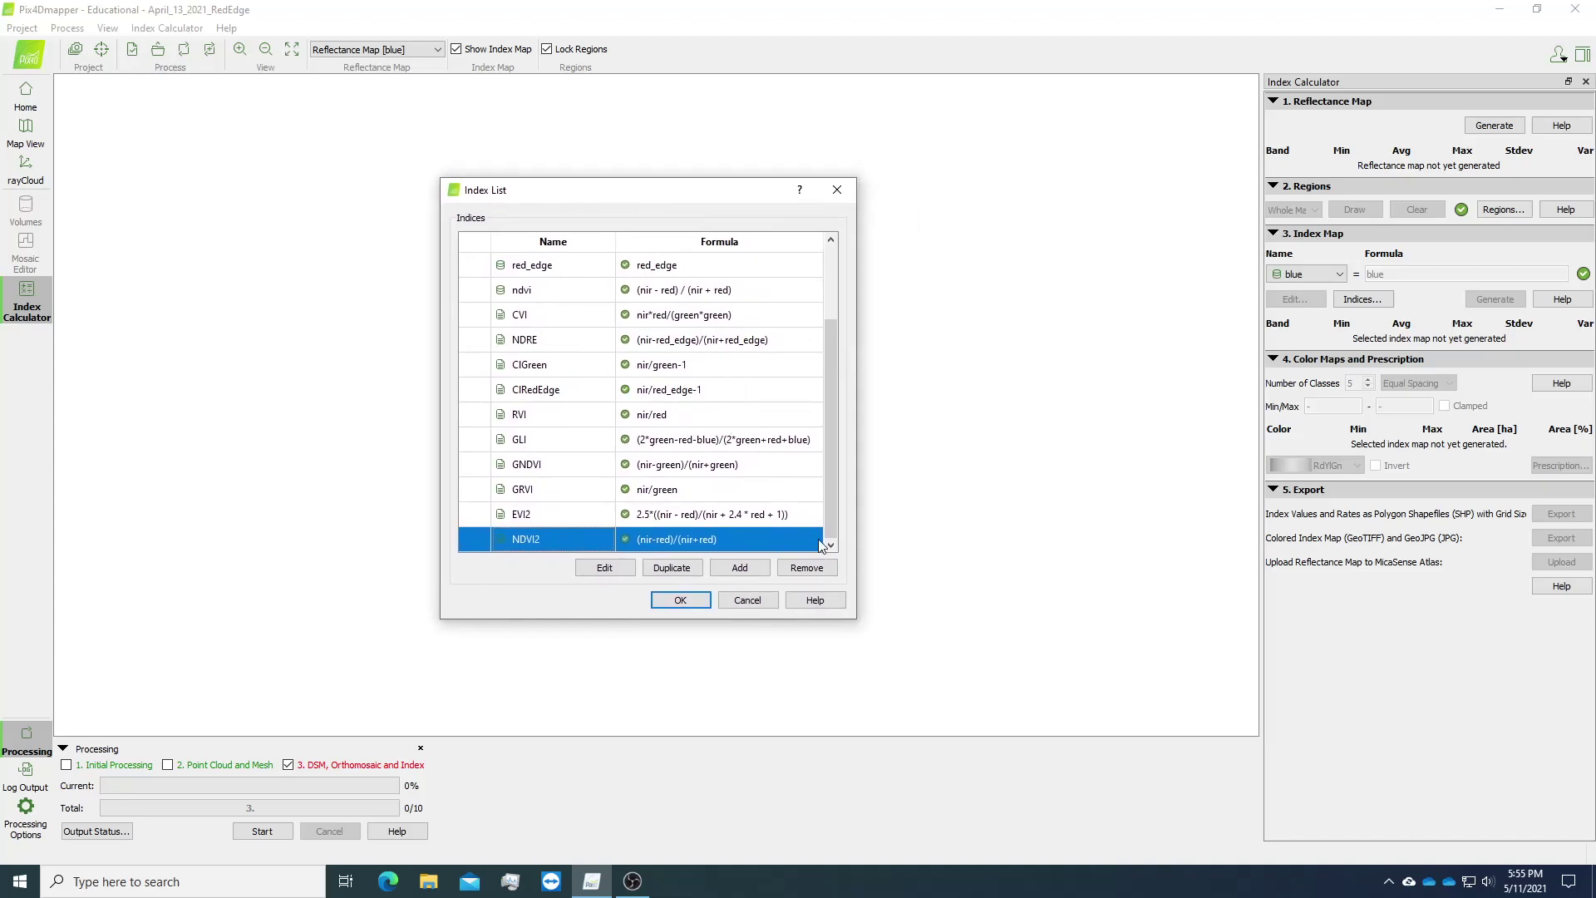
{"action": "left_click_drag", "start_coordinate": [859, 616], "coordinate": [947, 700]}
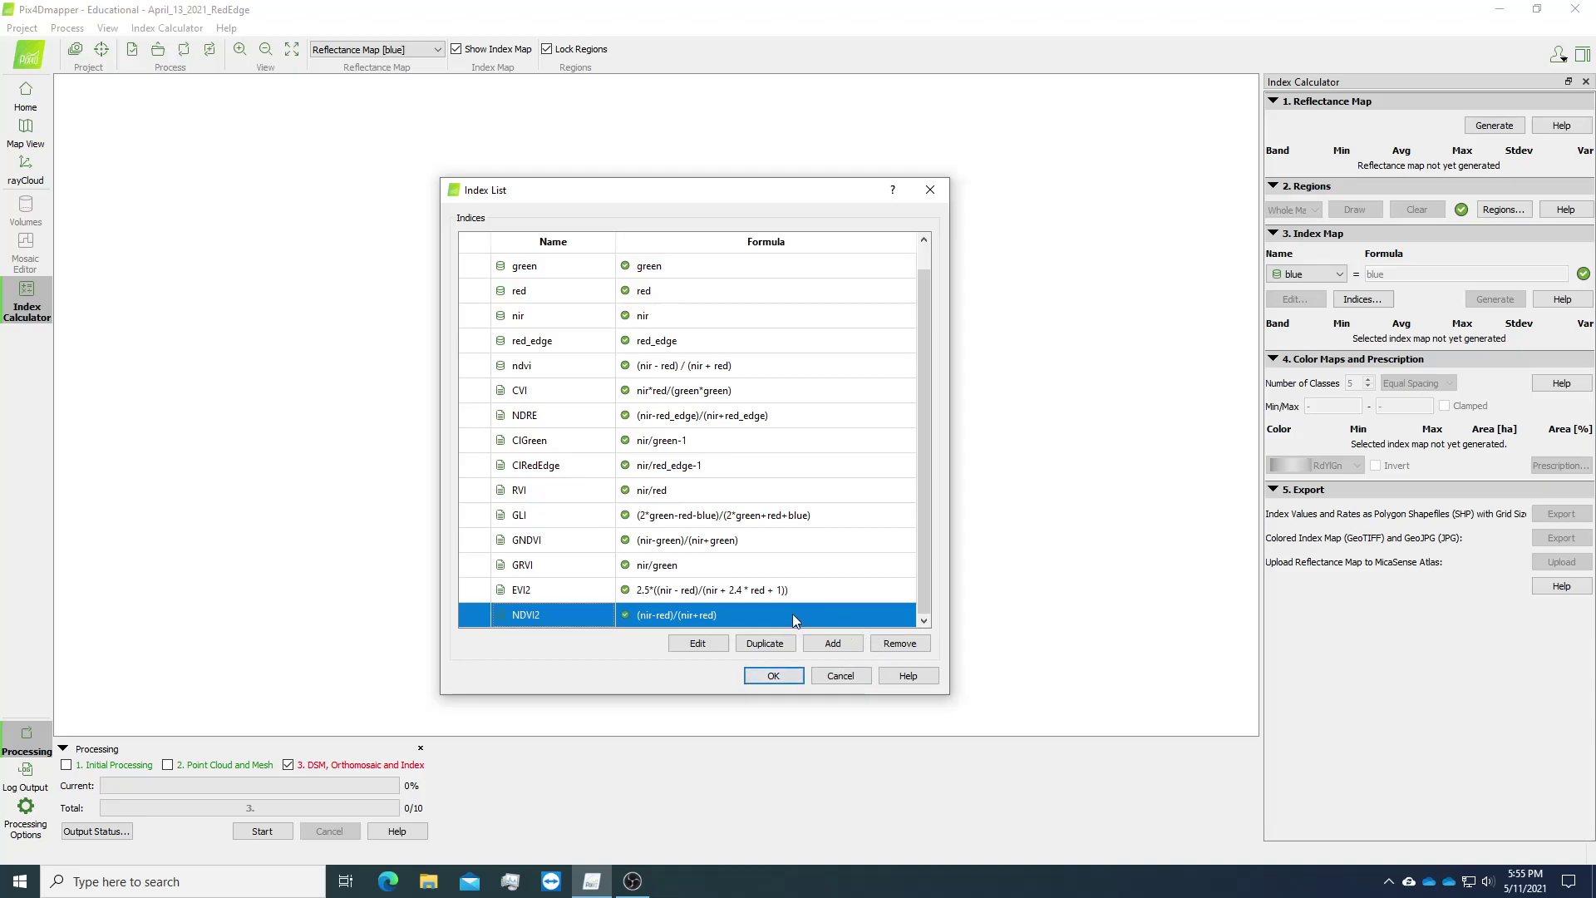
{"action": "left_click", "coordinate": [726, 593]}
{"action": "left_click", "coordinate": [711, 618]}
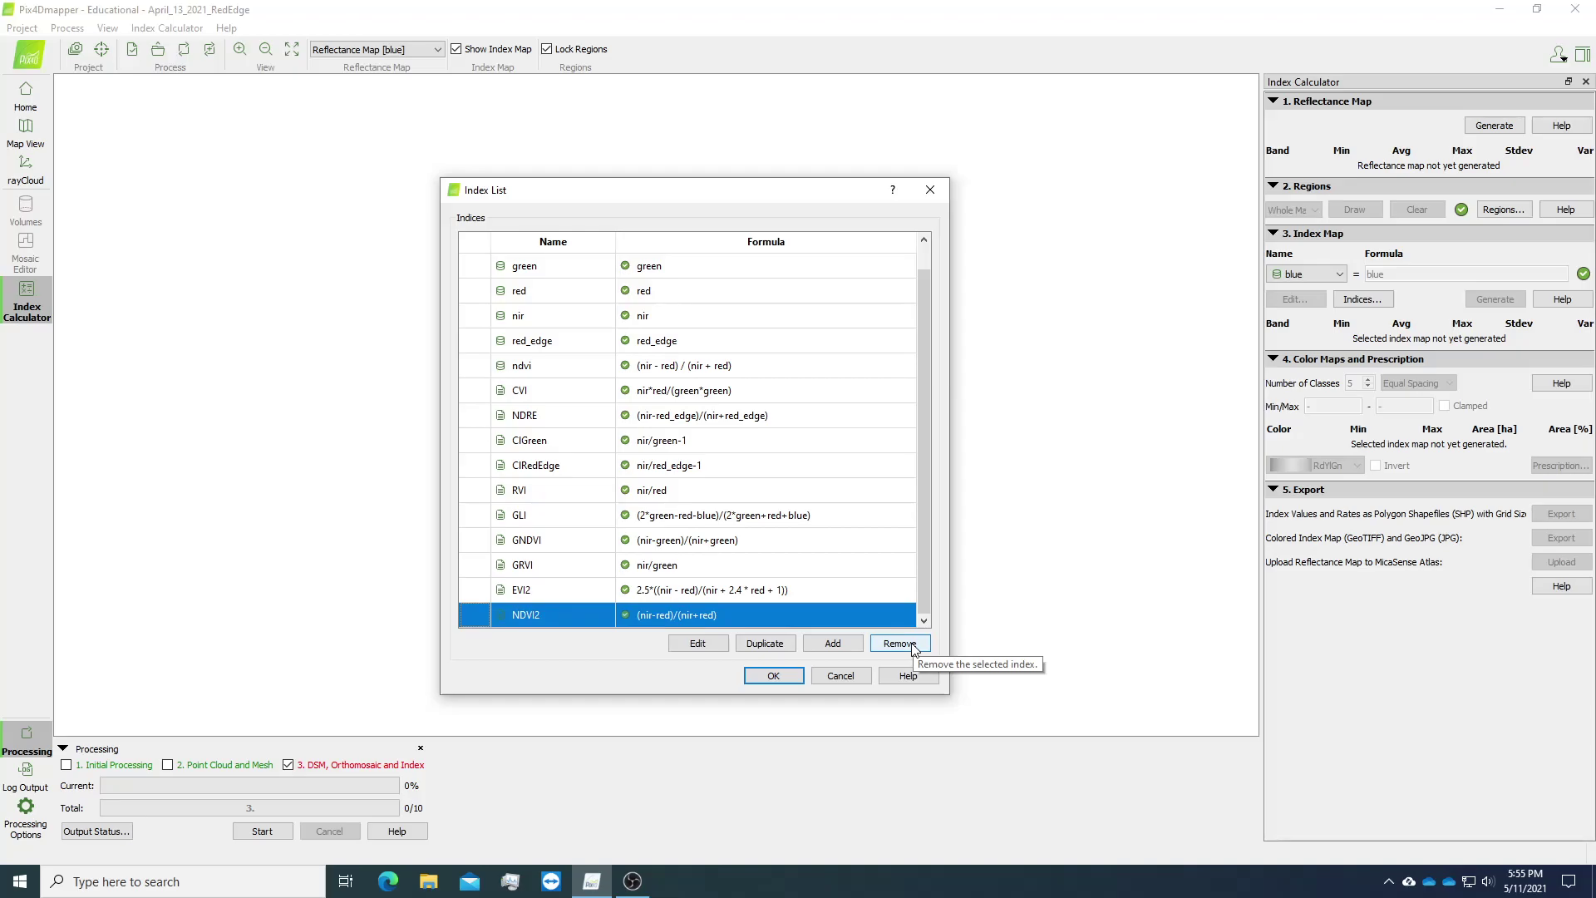
{"action": "left_click", "coordinate": [912, 646]}
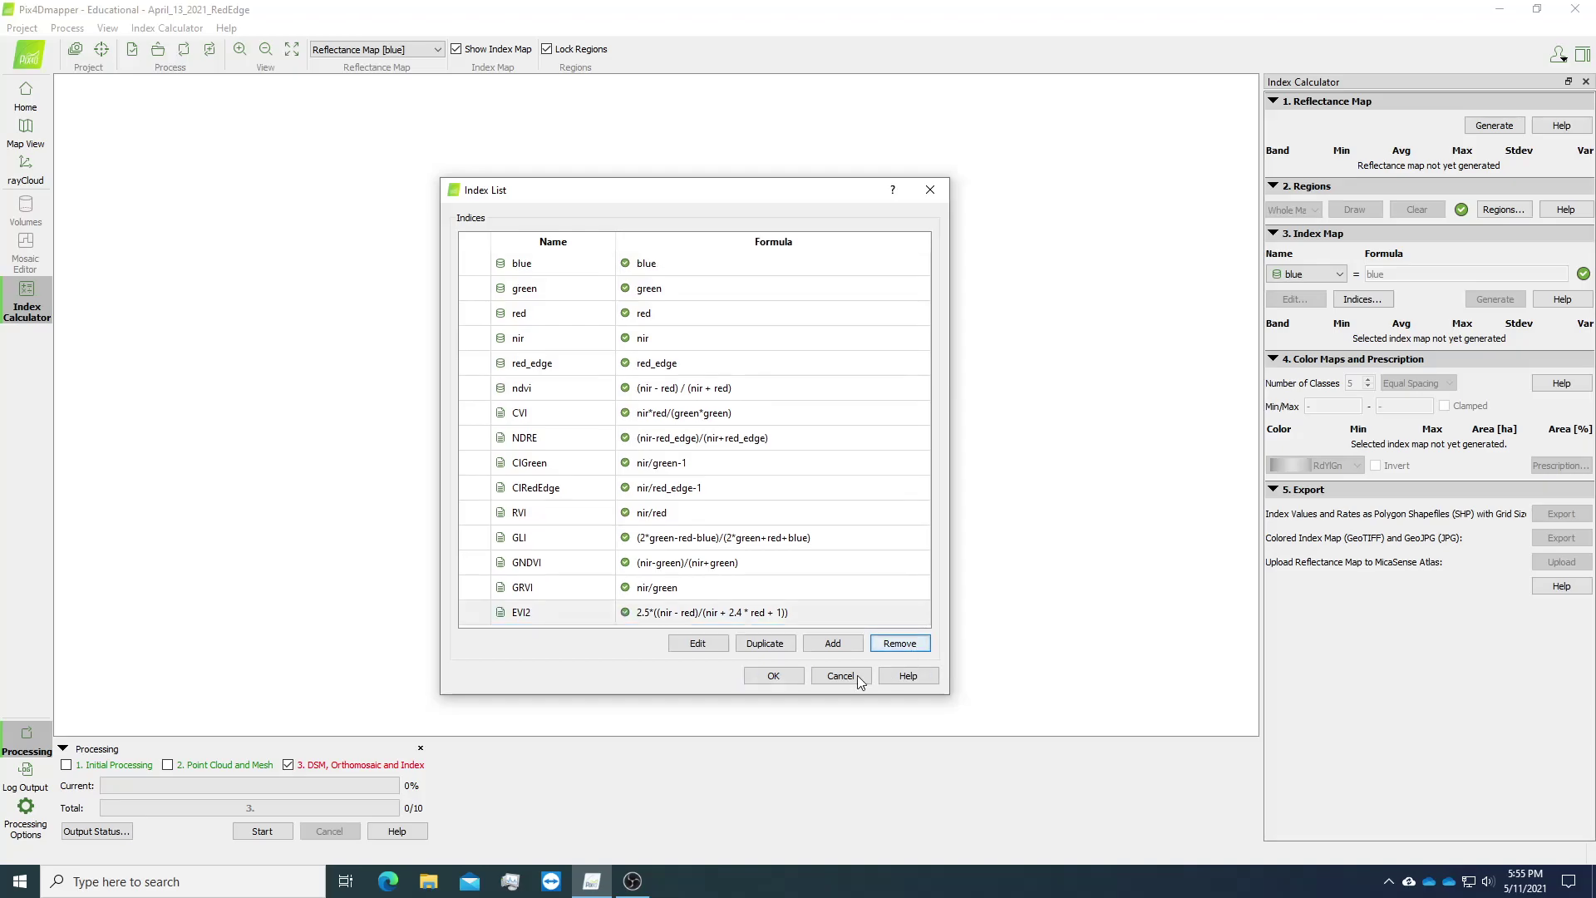
Step: Keep the Index List changes and start step 3 processing: DSM, Orthomosaic and Index
{"action": "left_click", "coordinate": [773, 675]}
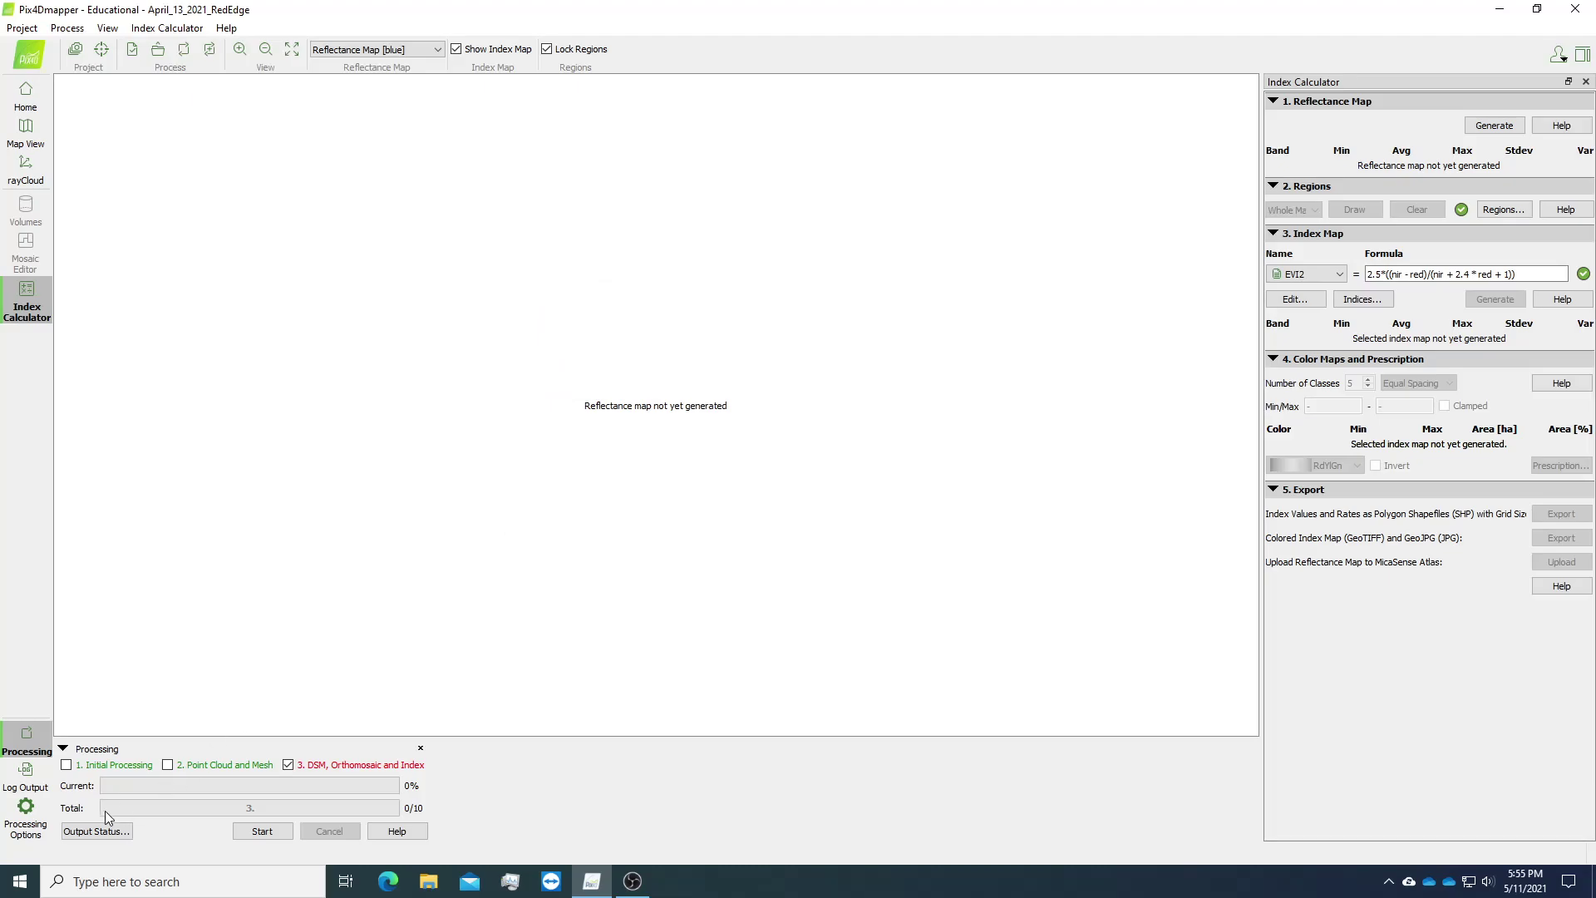
{"action": "left_click", "coordinate": [264, 831]}
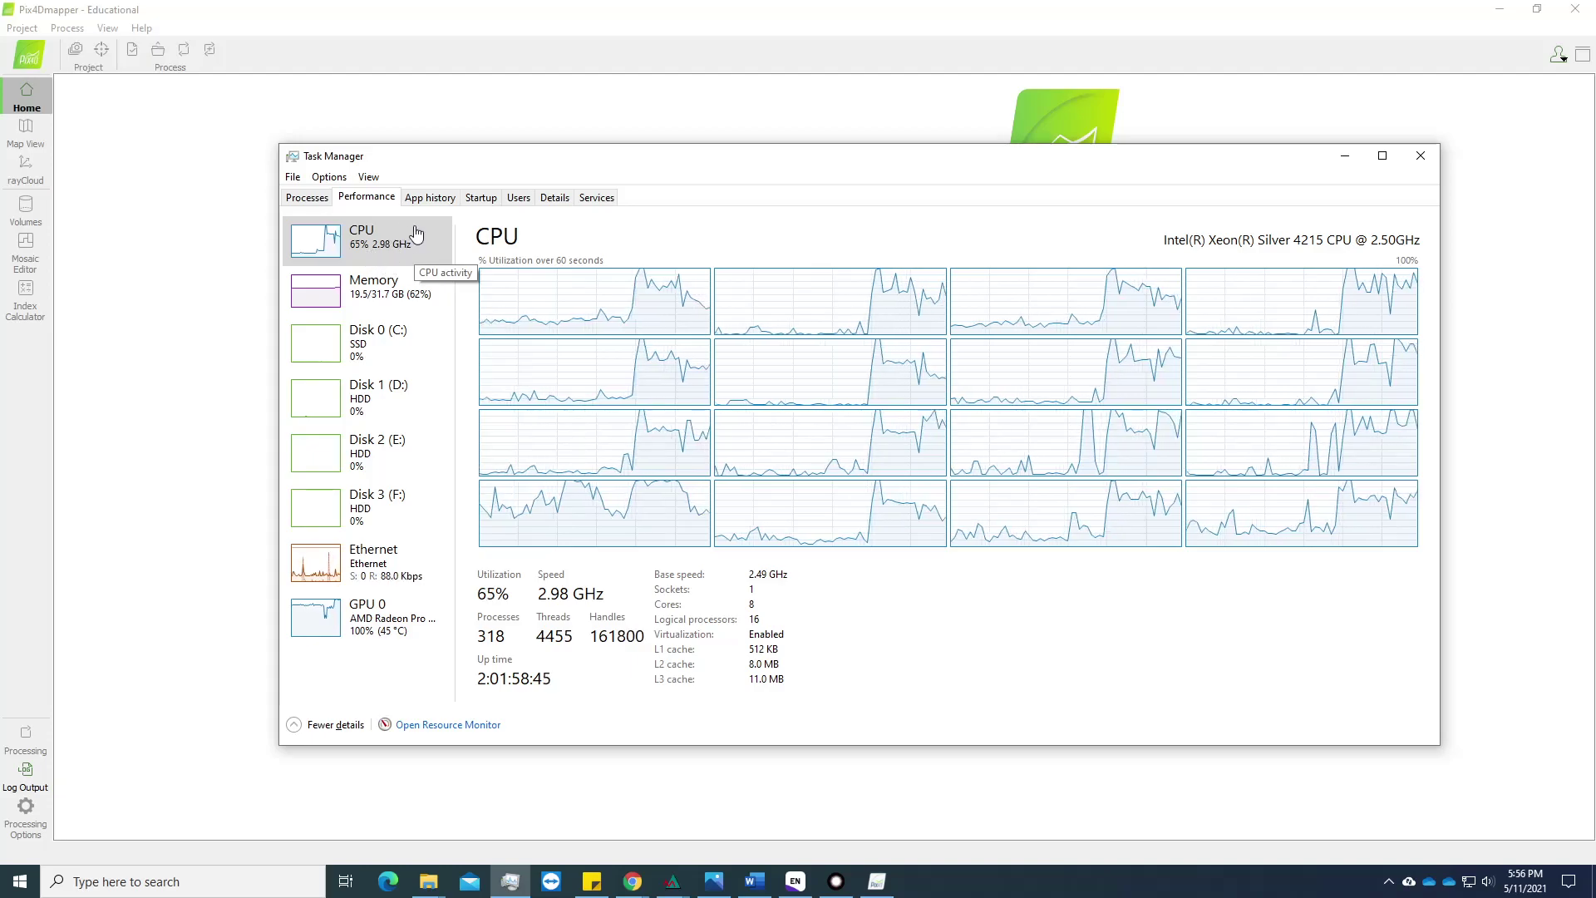
Step: Minimize Task Manager and switch to Desktop 2, where Pix4Dmapper is processing
{"action": "left_click", "coordinate": [1340, 155]}
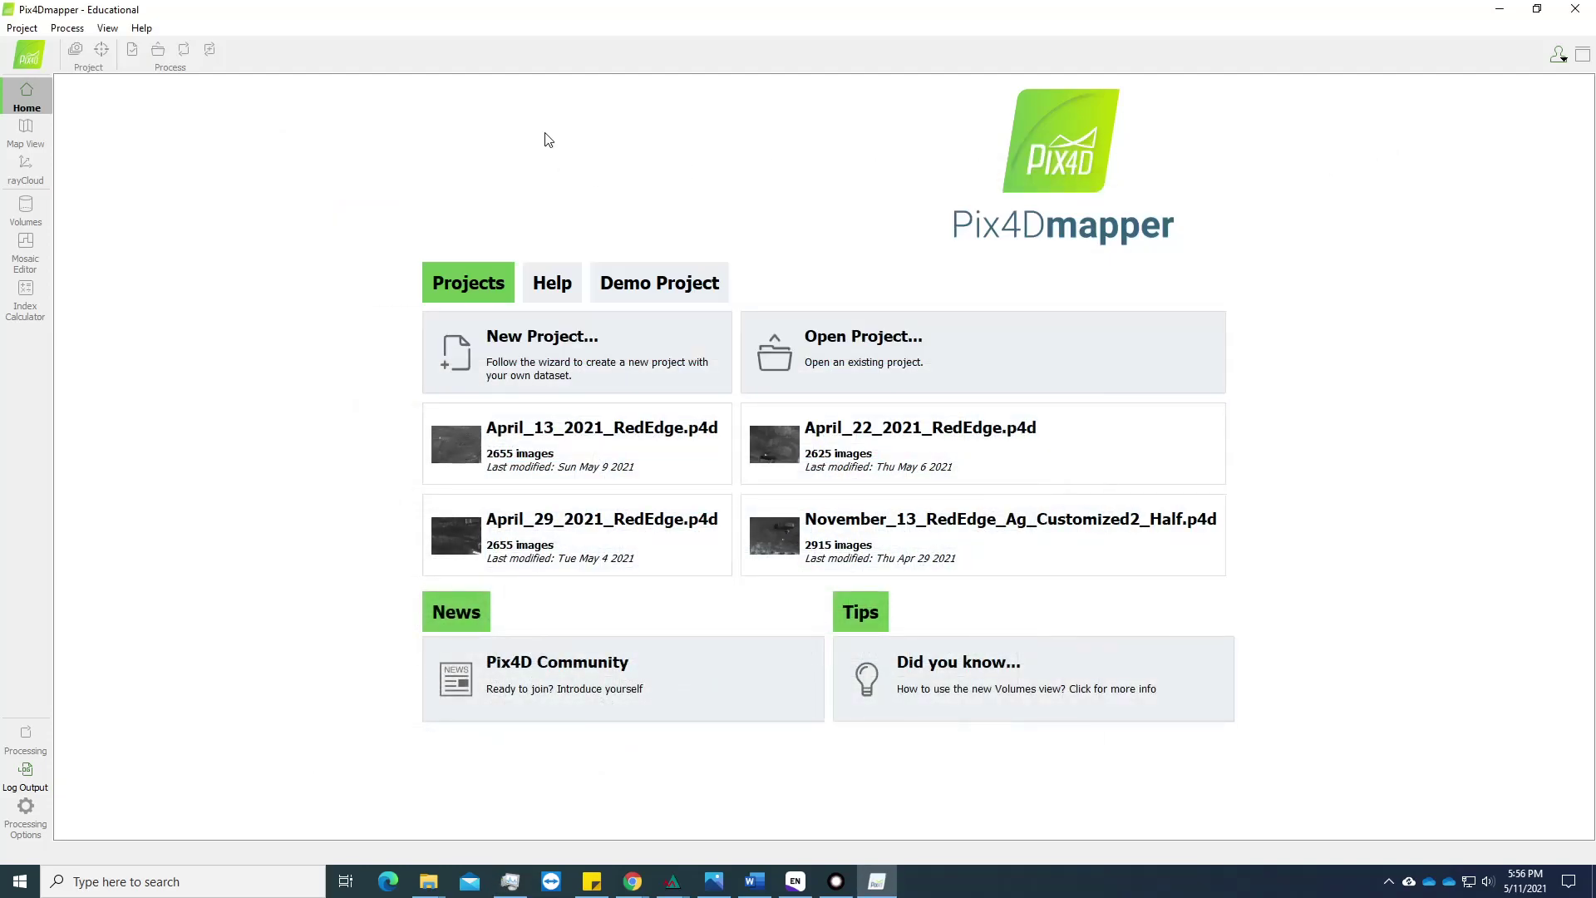
{"action": "key", "text": "super+Tab"}
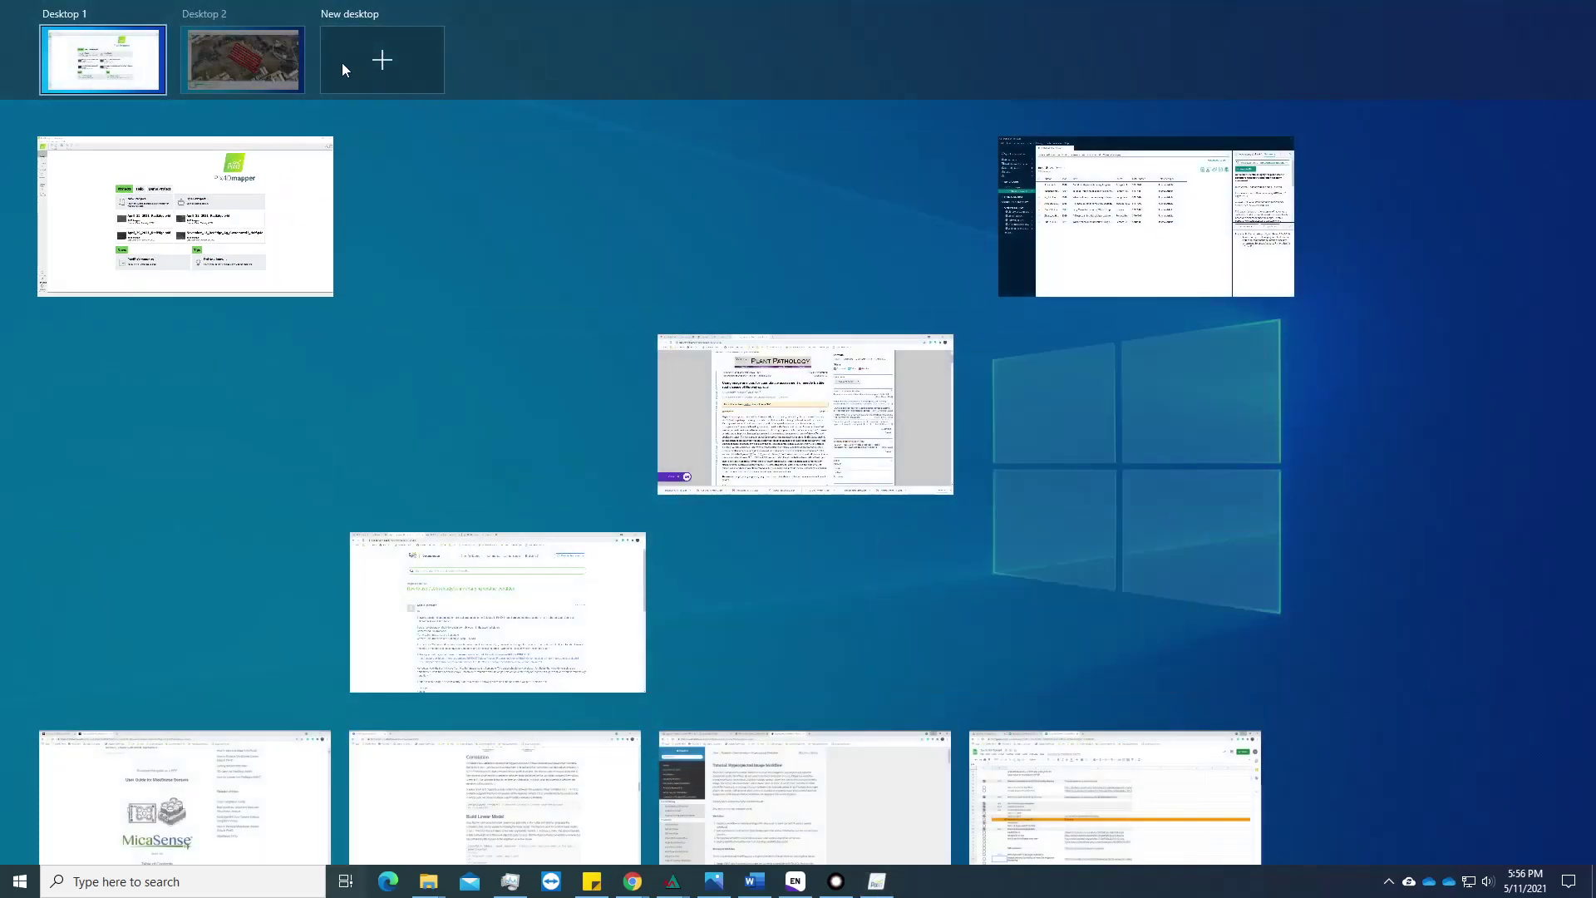
{"action": "left_click", "coordinate": [266, 60]}
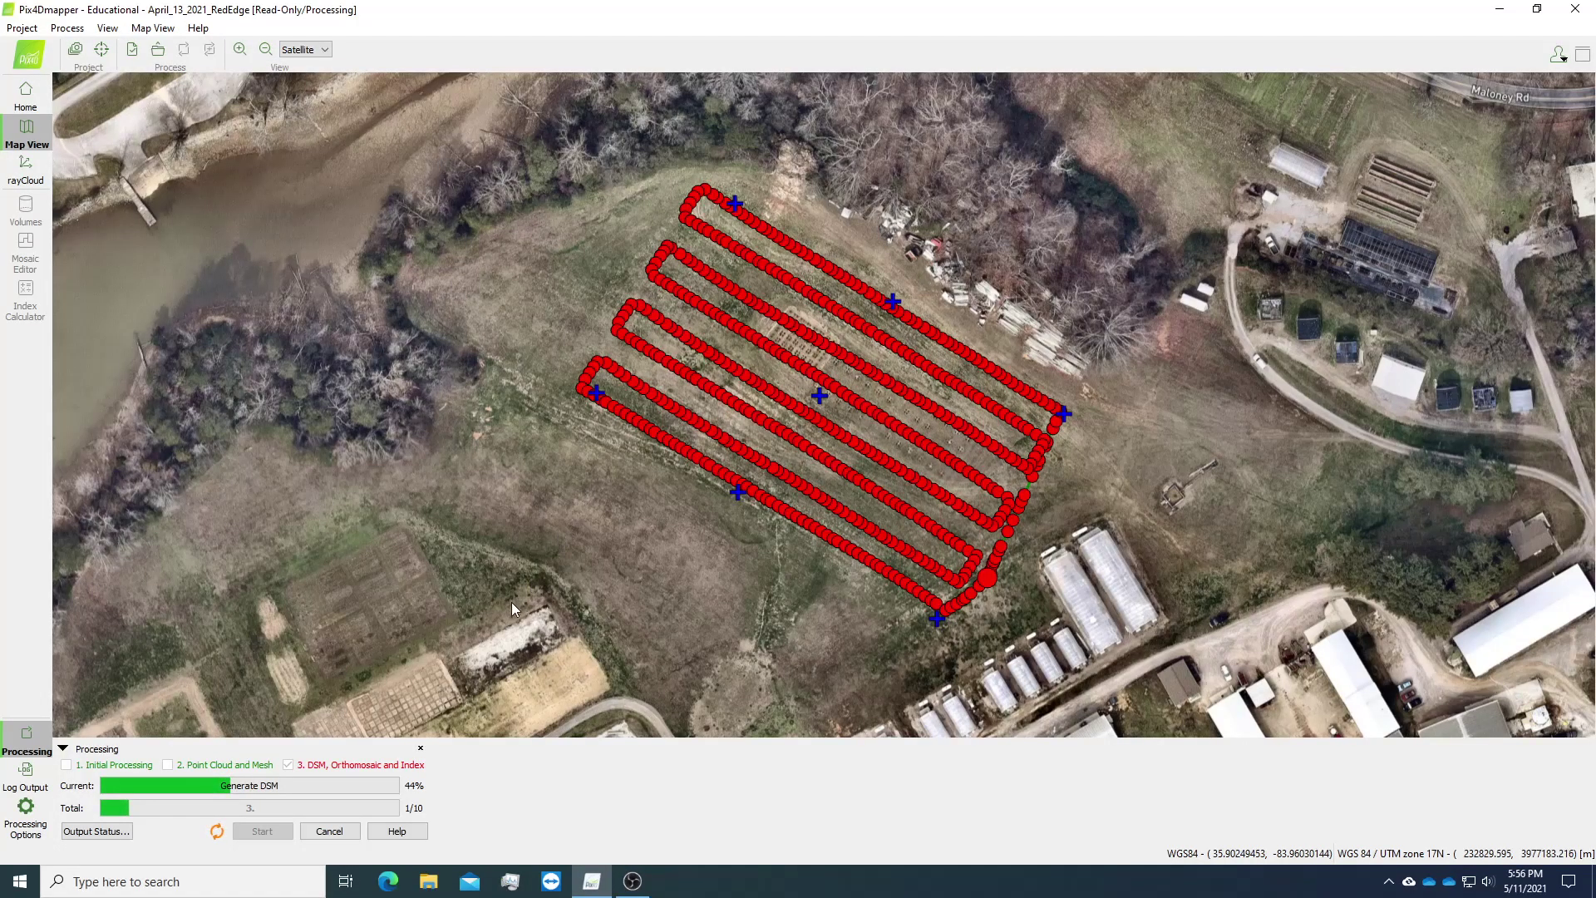
Step: Cap processing resources at 20 GB RAM and 9 CPU threads under Resources and Notifications
{"action": "left_click", "coordinate": [26, 823]}
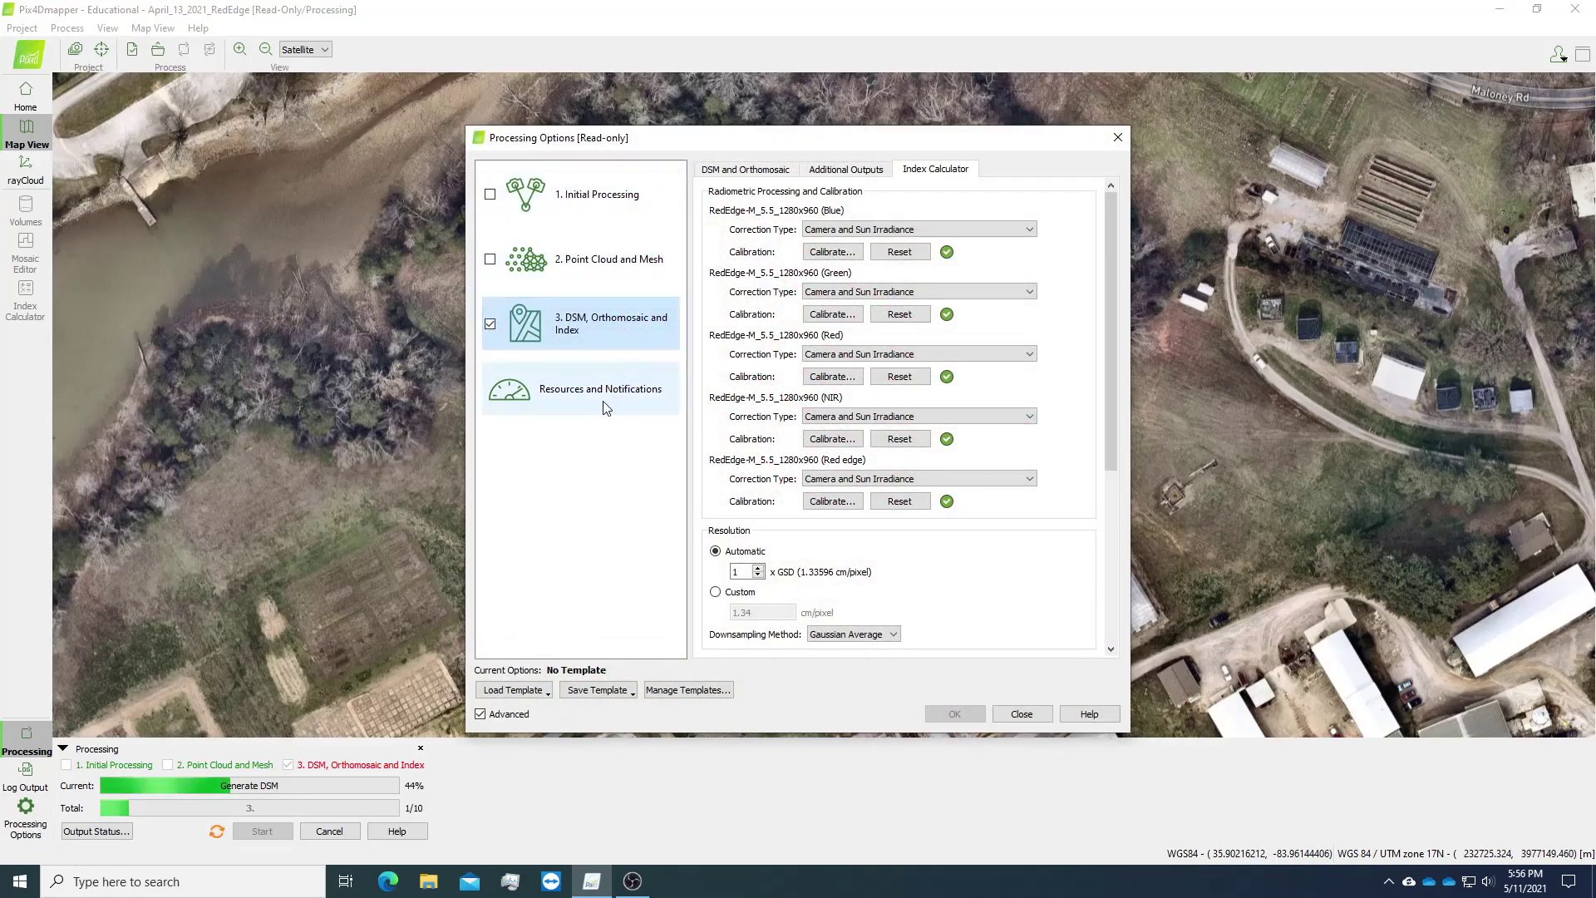
{"action": "left_click", "coordinate": [563, 410]}
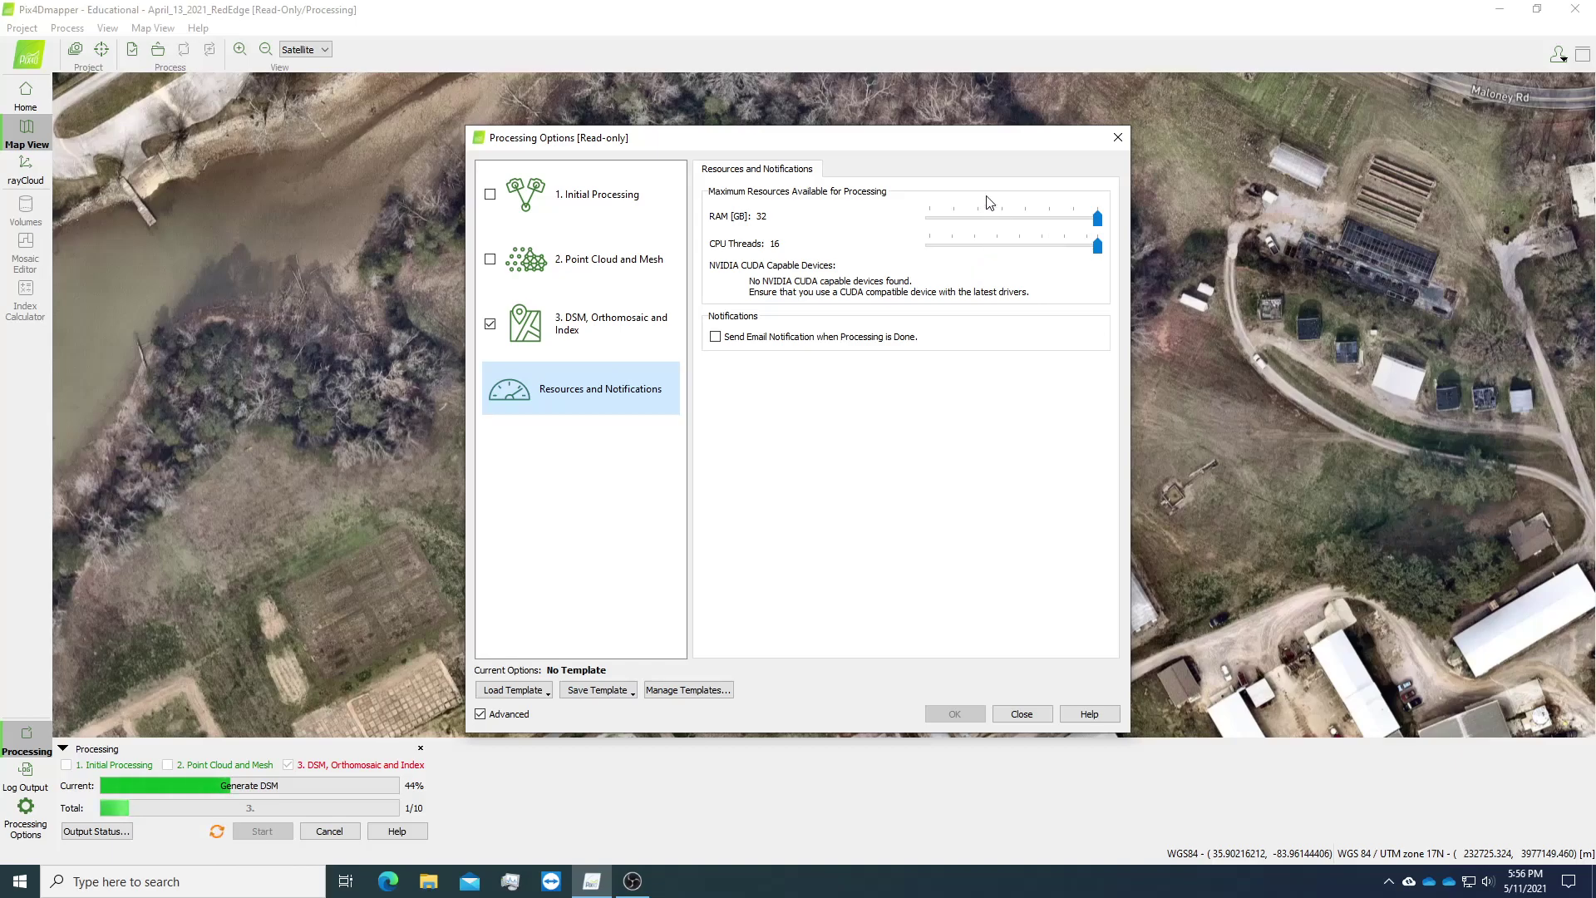
{"action": "left_click_drag", "start_coordinate": [1098, 219], "coordinate": [1020, 247]}
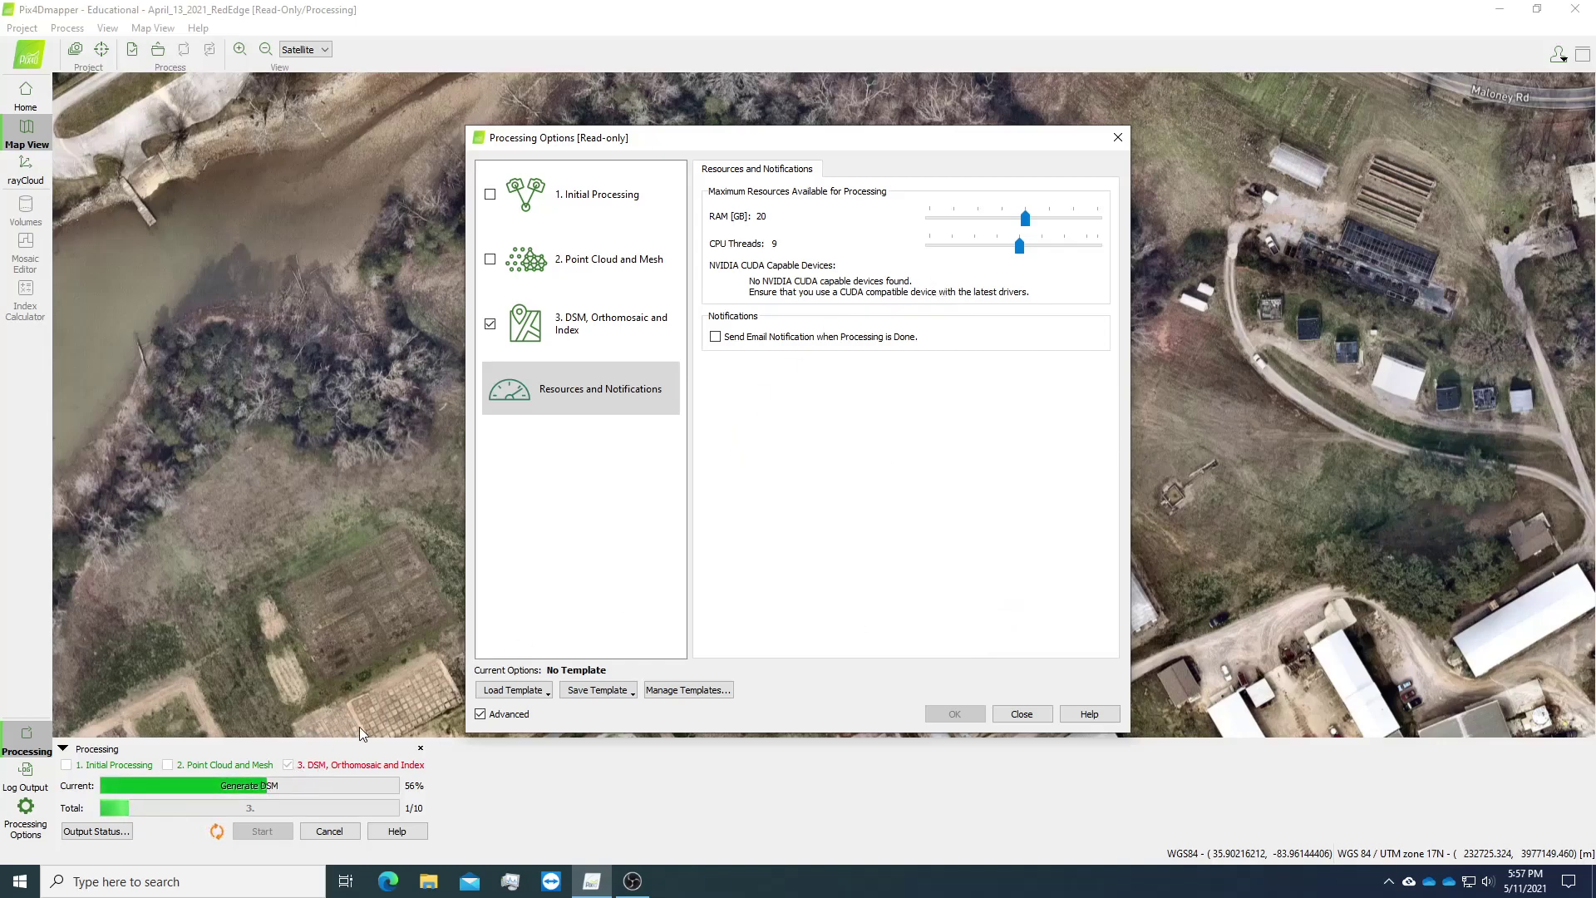
{"action": "left_click", "coordinate": [1022, 715]}
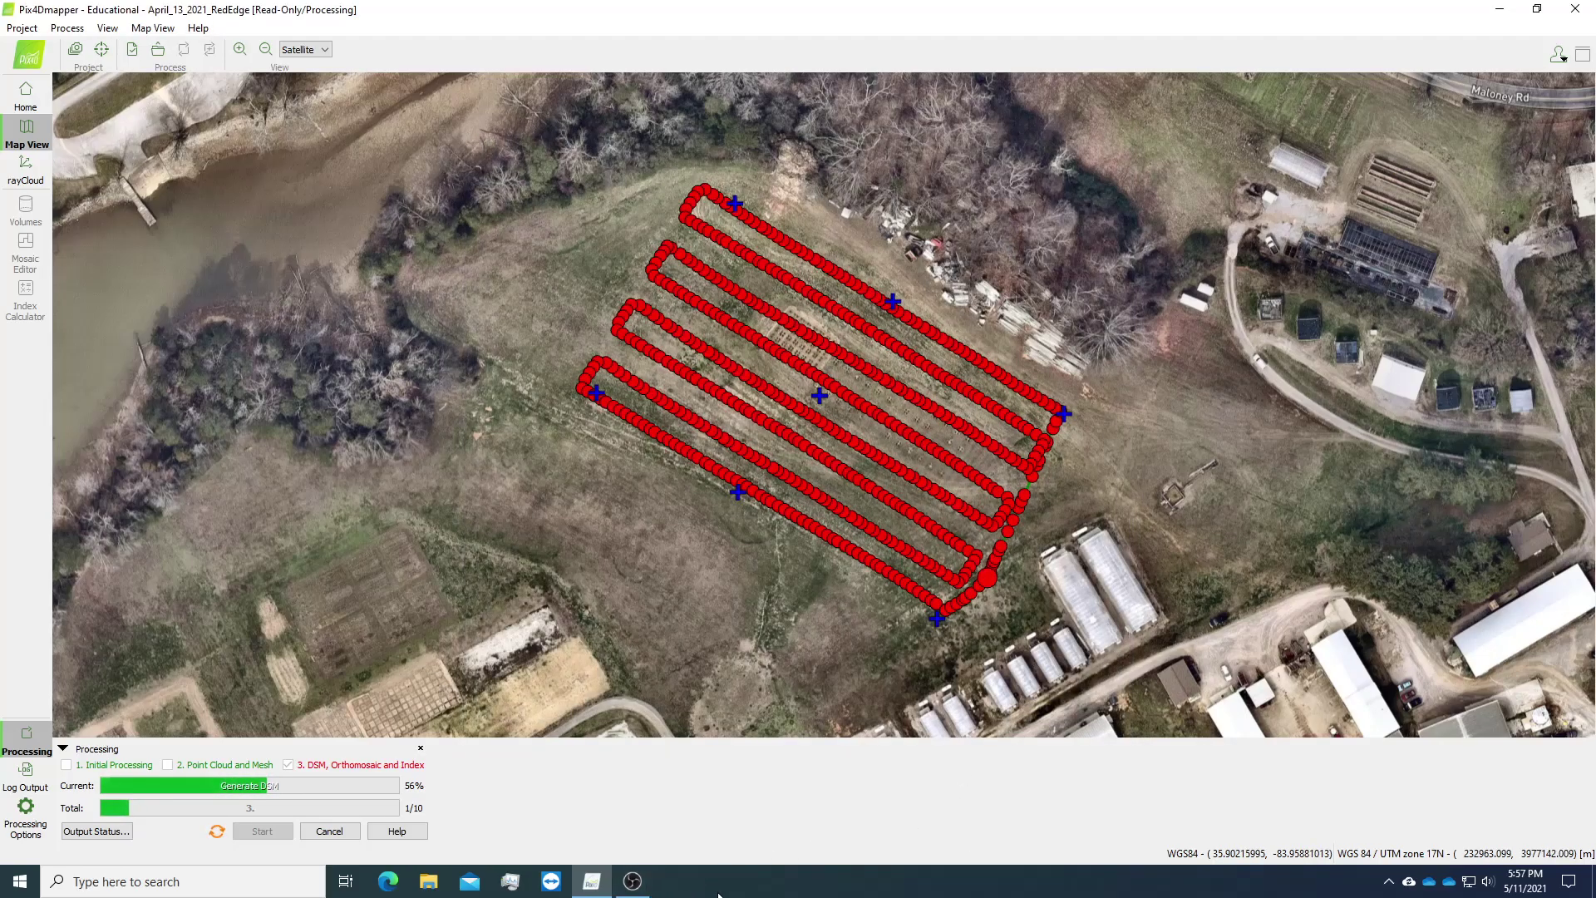
{"action": "mouse_move", "coordinate": [645, 890]}
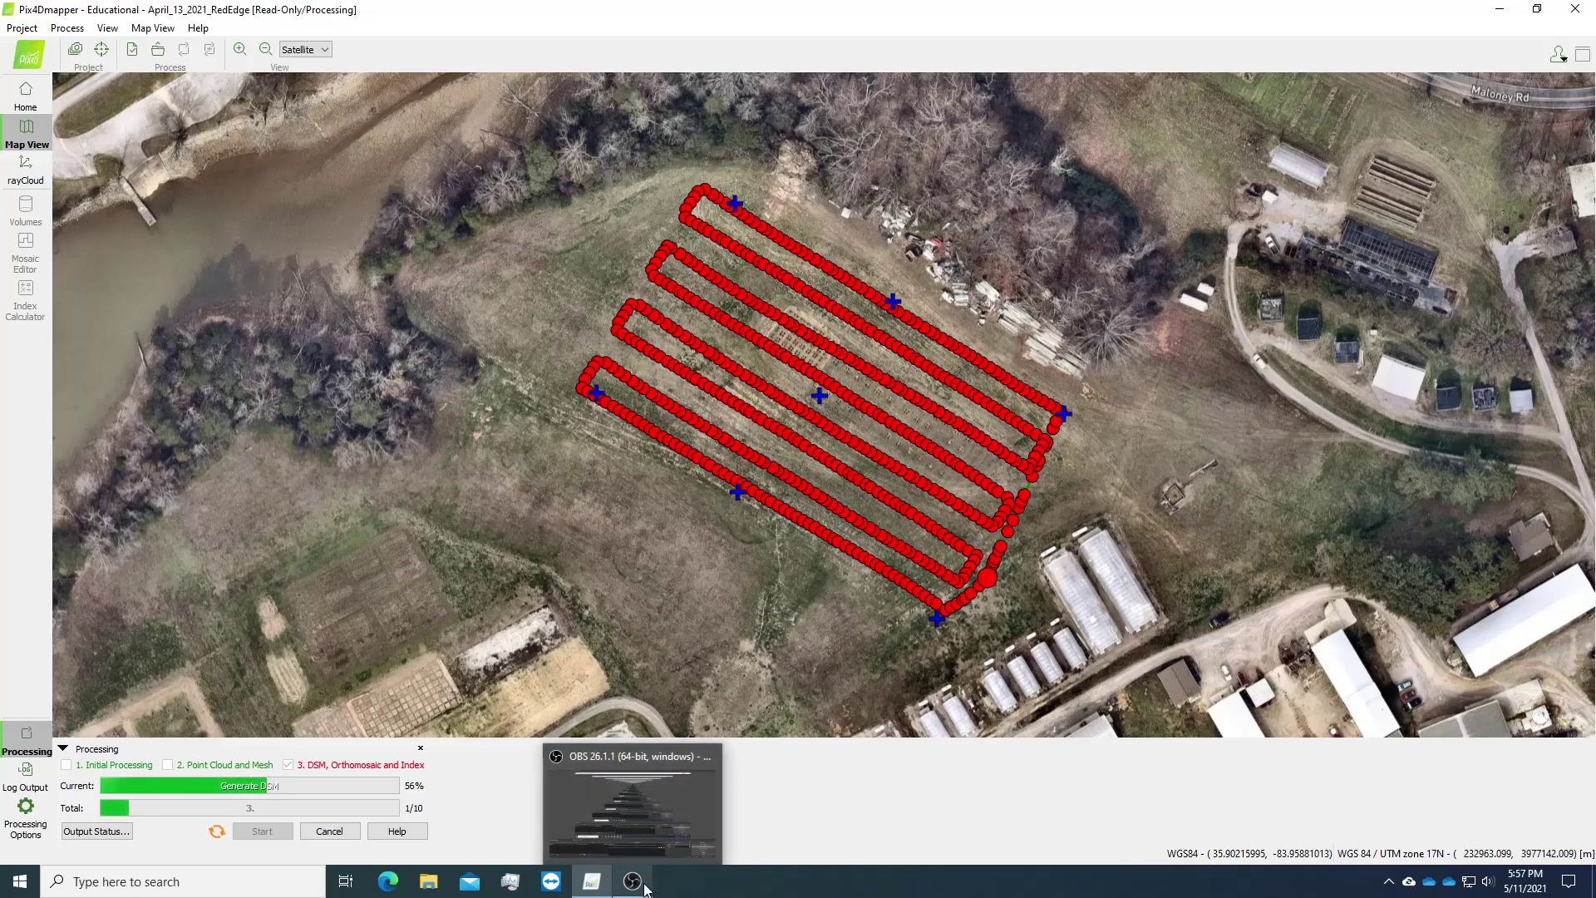